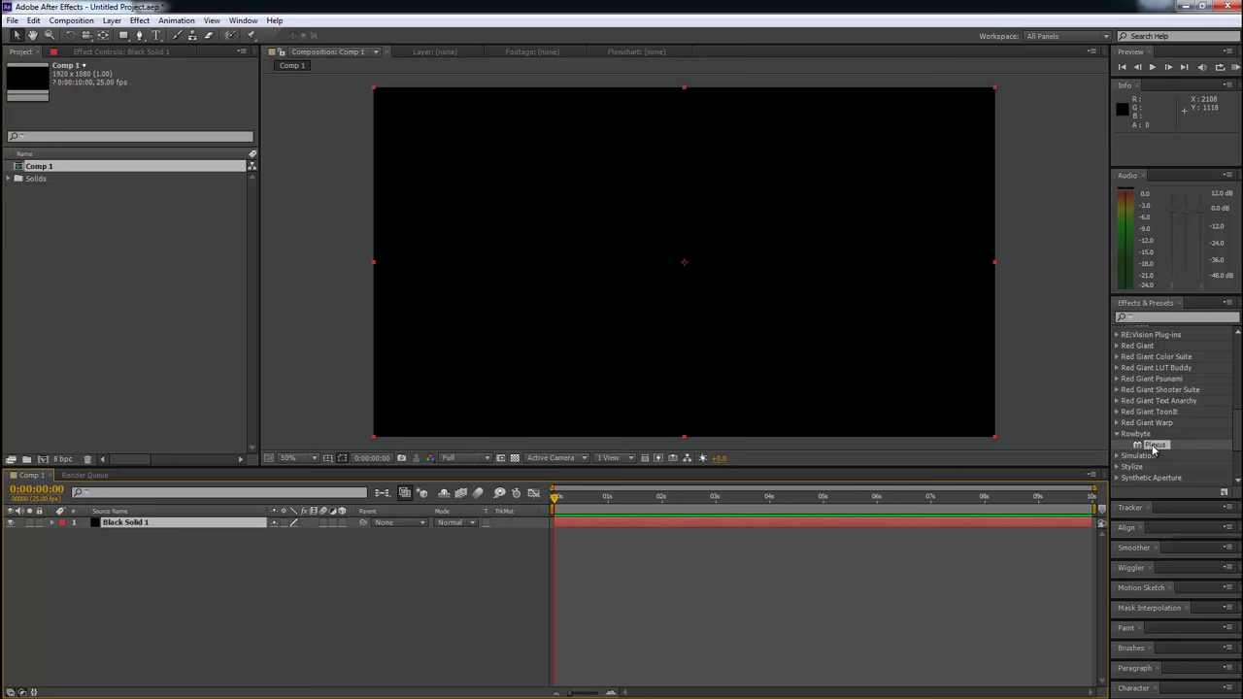
Apply the Plexus effect to Black Solid 1 and add a Primitives geometry object to it
left_click_drag(1152, 446, 943, 525)
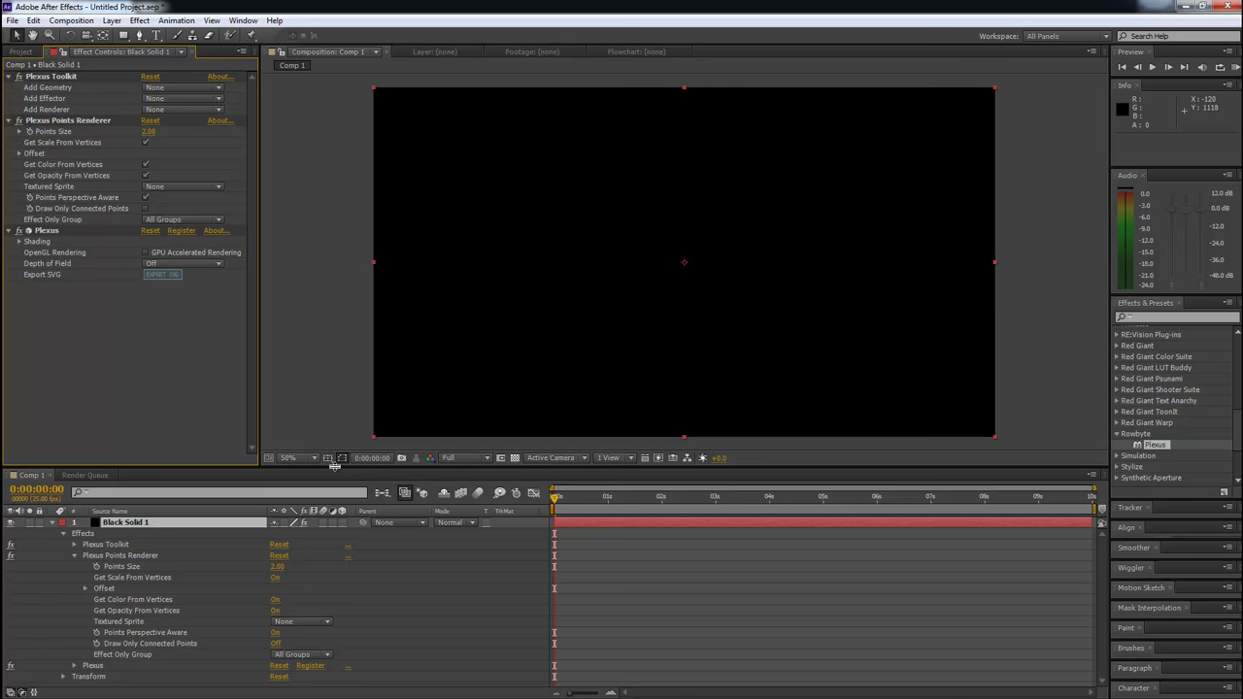
left_click_drag(335, 468, 339, 462)
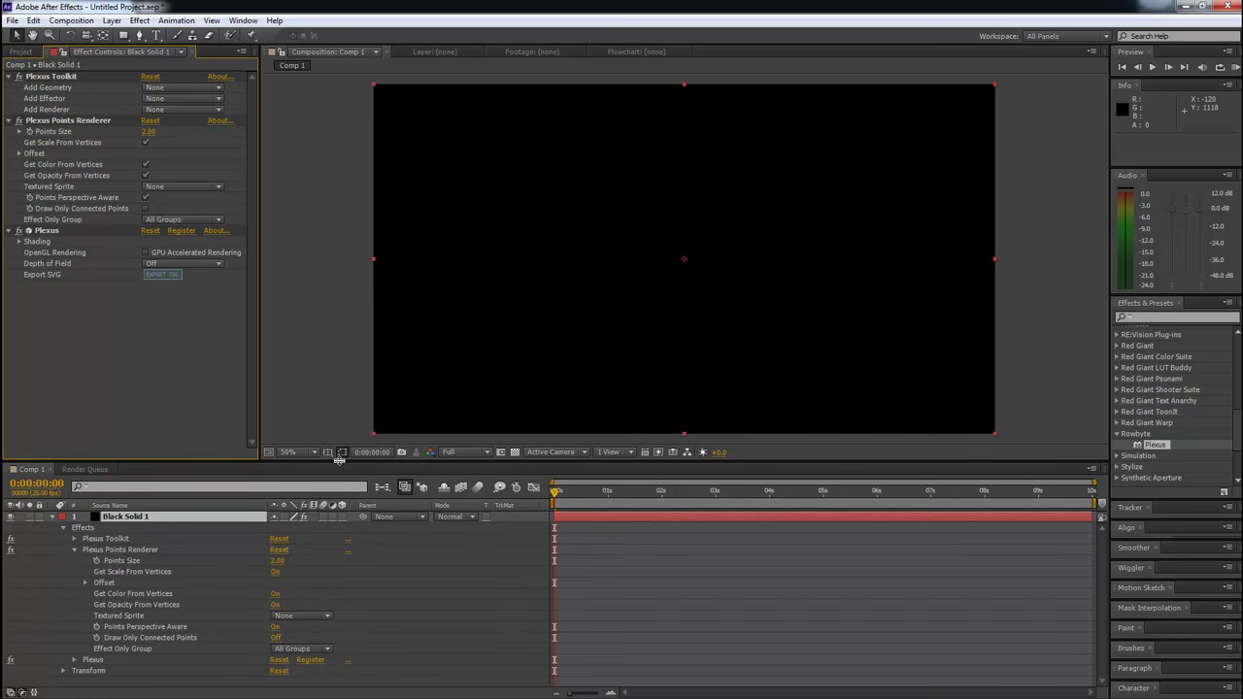
left_click(180, 89)
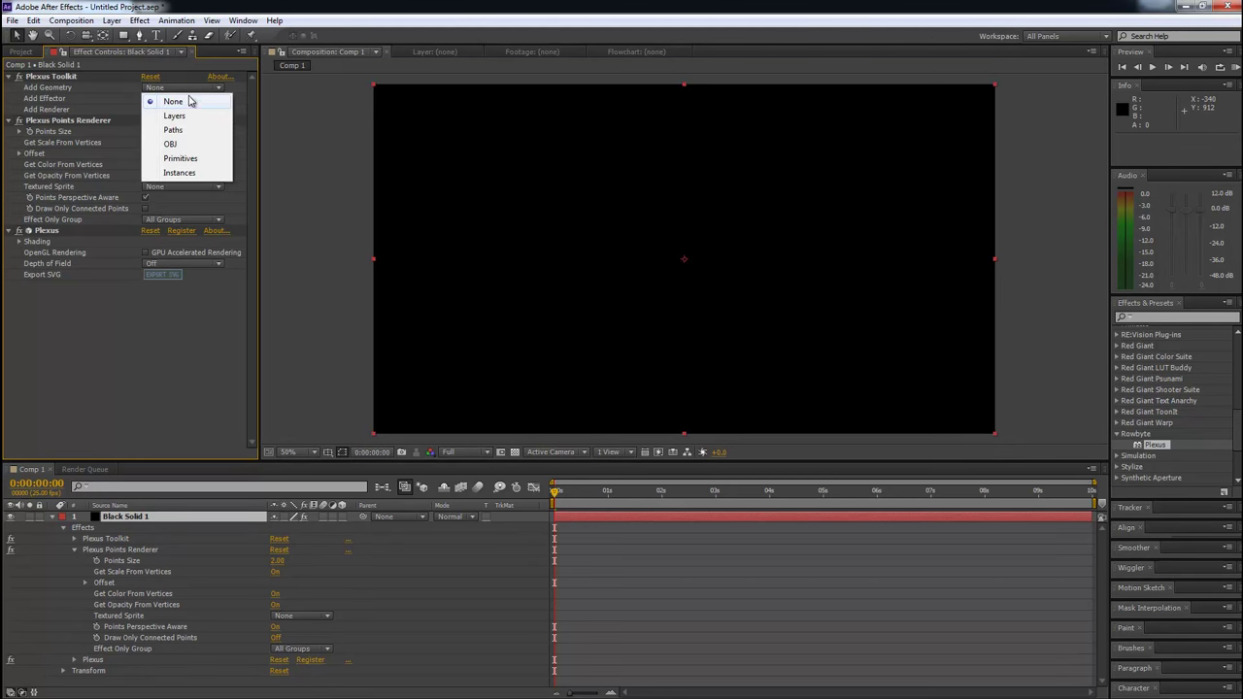
left_click(181, 159)
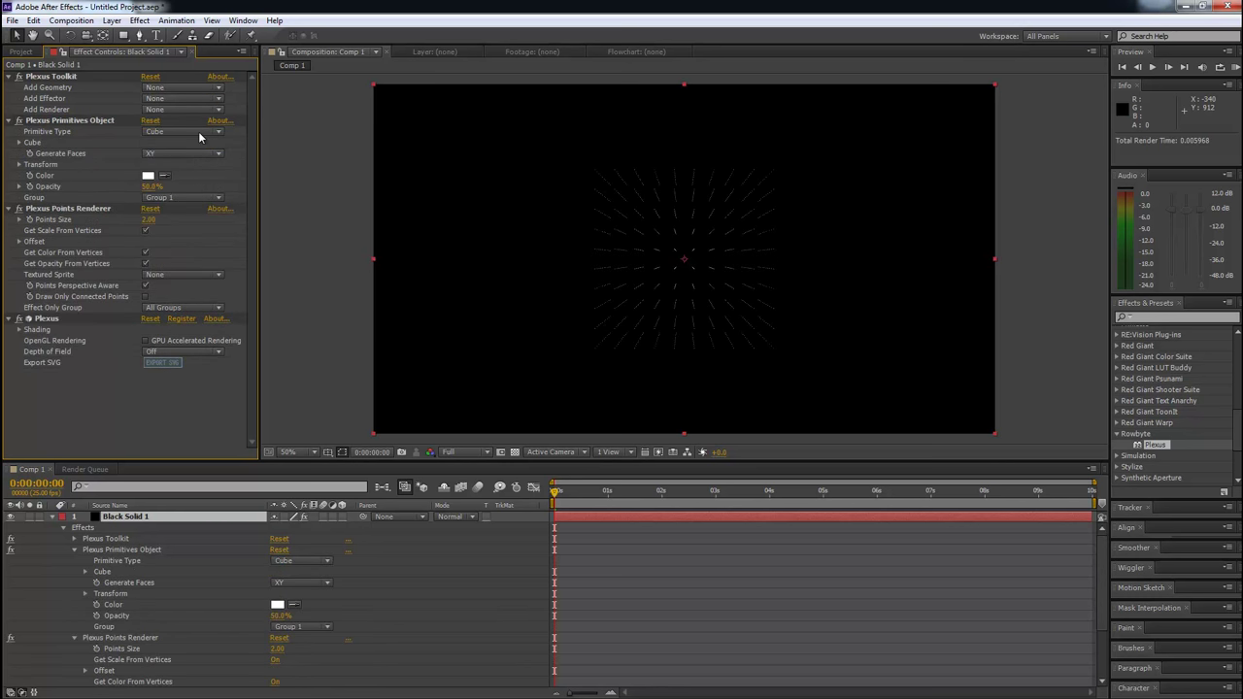
Change the Plexus primitive type to Sphere and reduce the sphere radius to 211
left_click(189, 132)
left_click(176, 159)
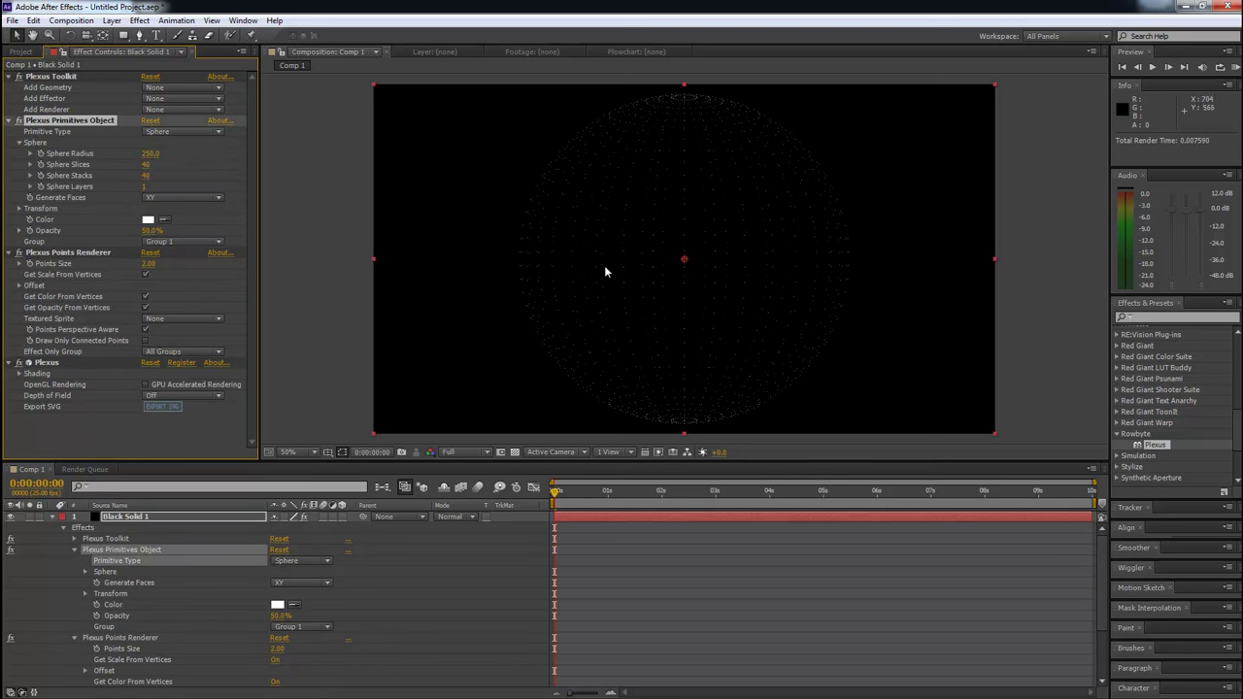
left_click(53, 517)
left_click(313, 570)
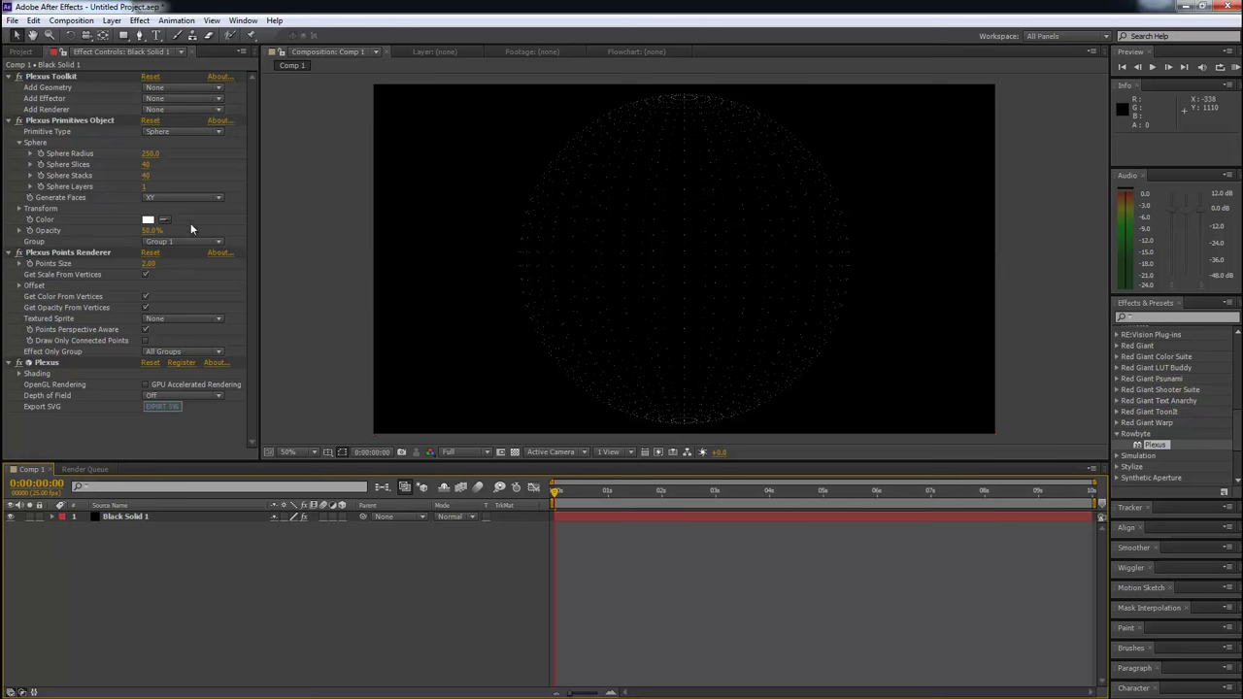
mouse_move(151, 159)
left_mouse_down()
mouse_move(68, 156)
mouse_move(126, 156)
left_mouse_up()
Create a two-node camera with the 35mm preset in Comp 1
right_click(742, 616)
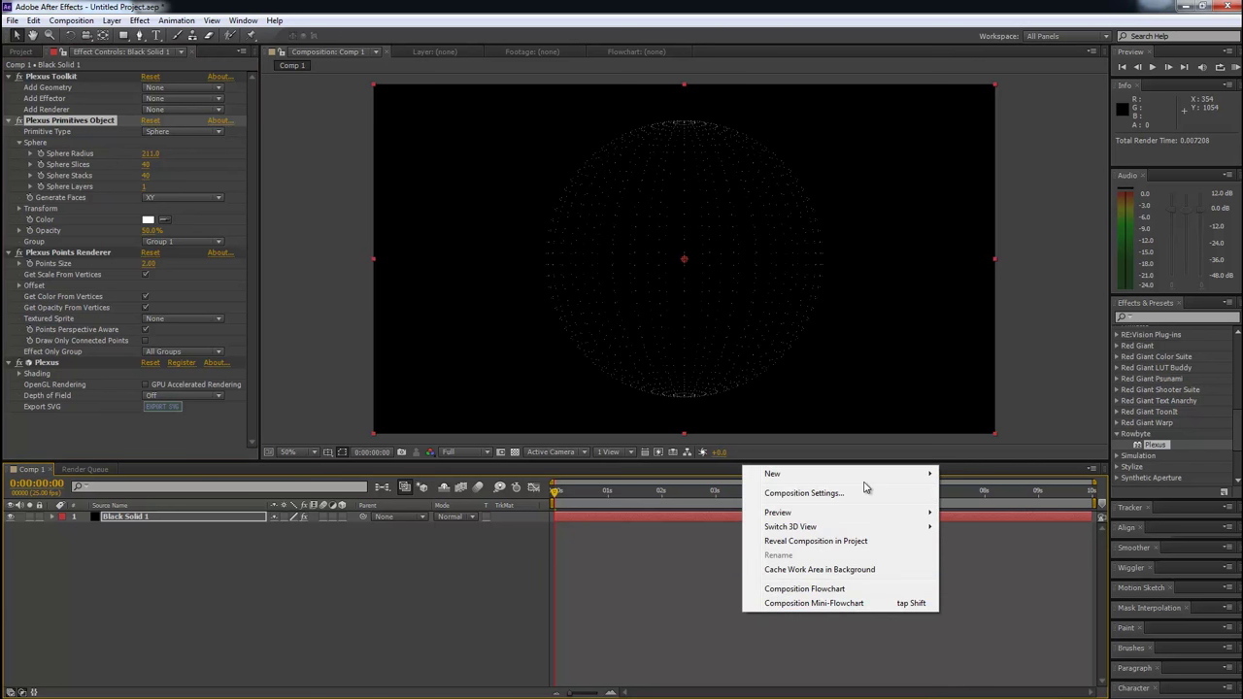
mouse_move(889, 474)
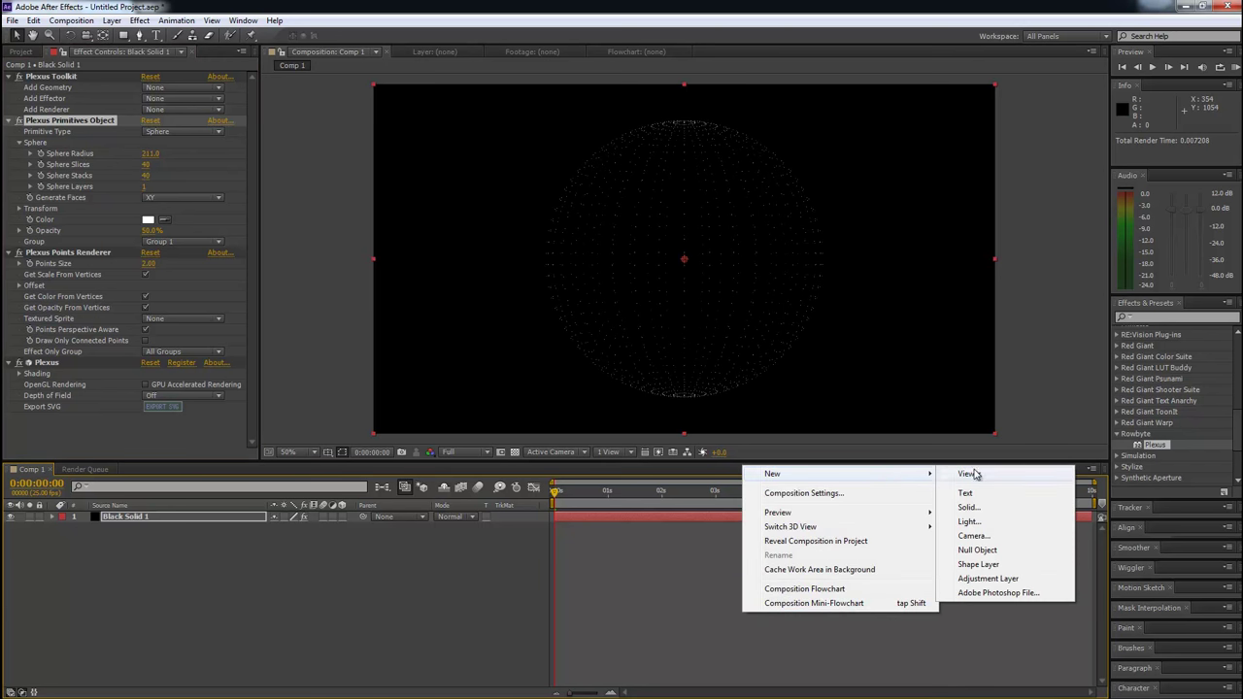
left_click(983, 536)
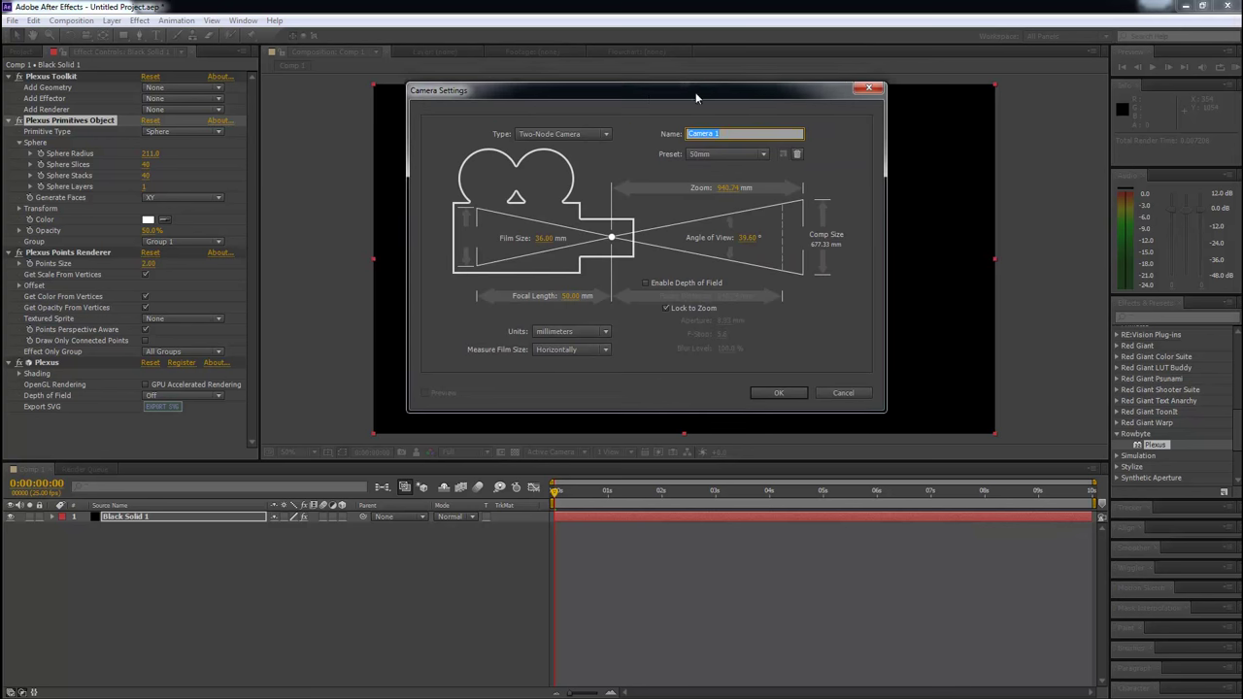
left_click(753, 158)
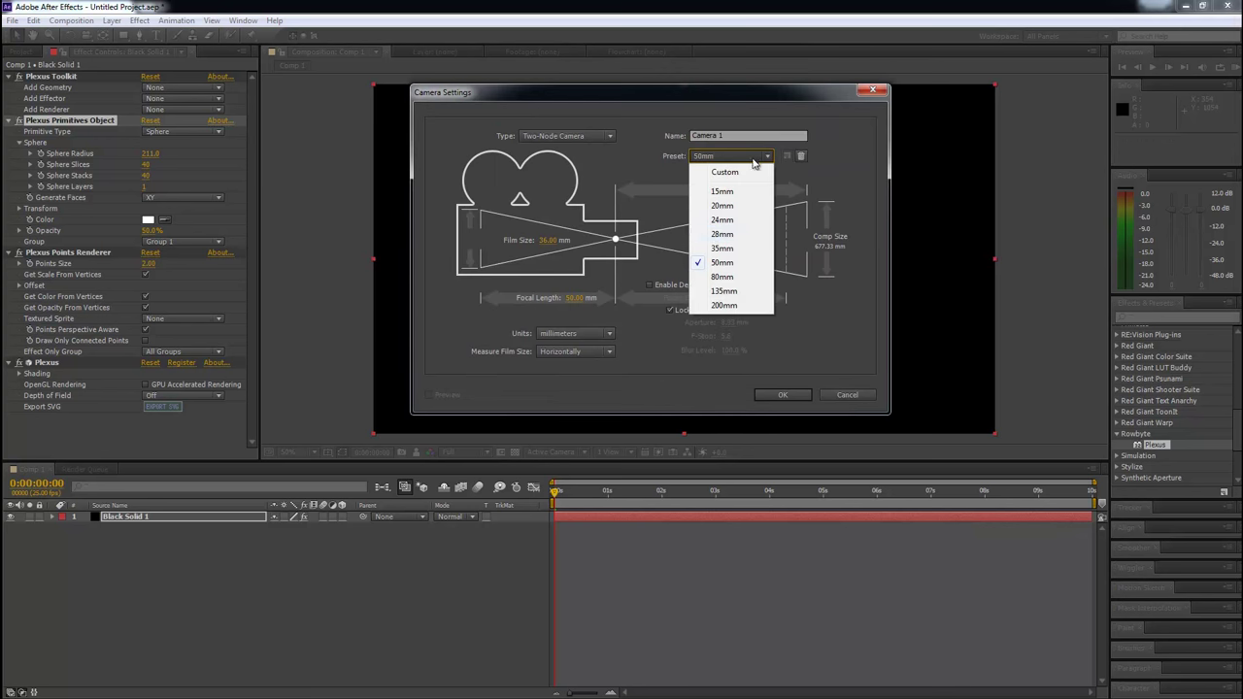
left_click(733, 248)
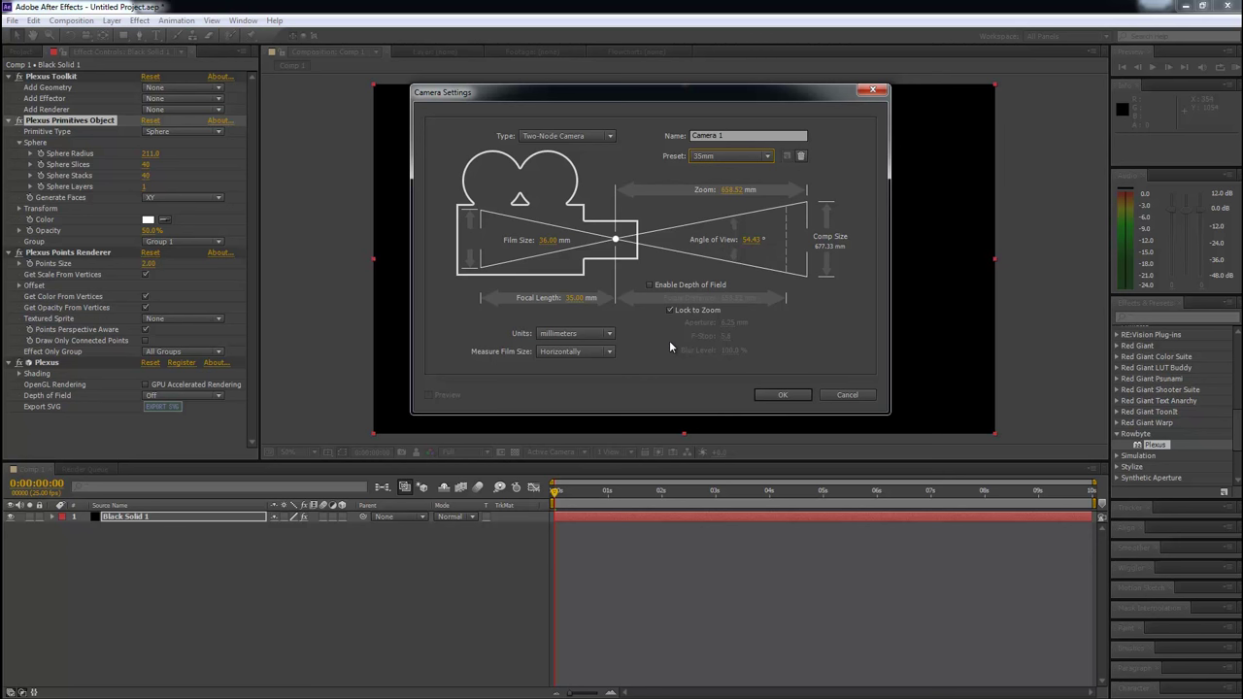
left_click(777, 397)
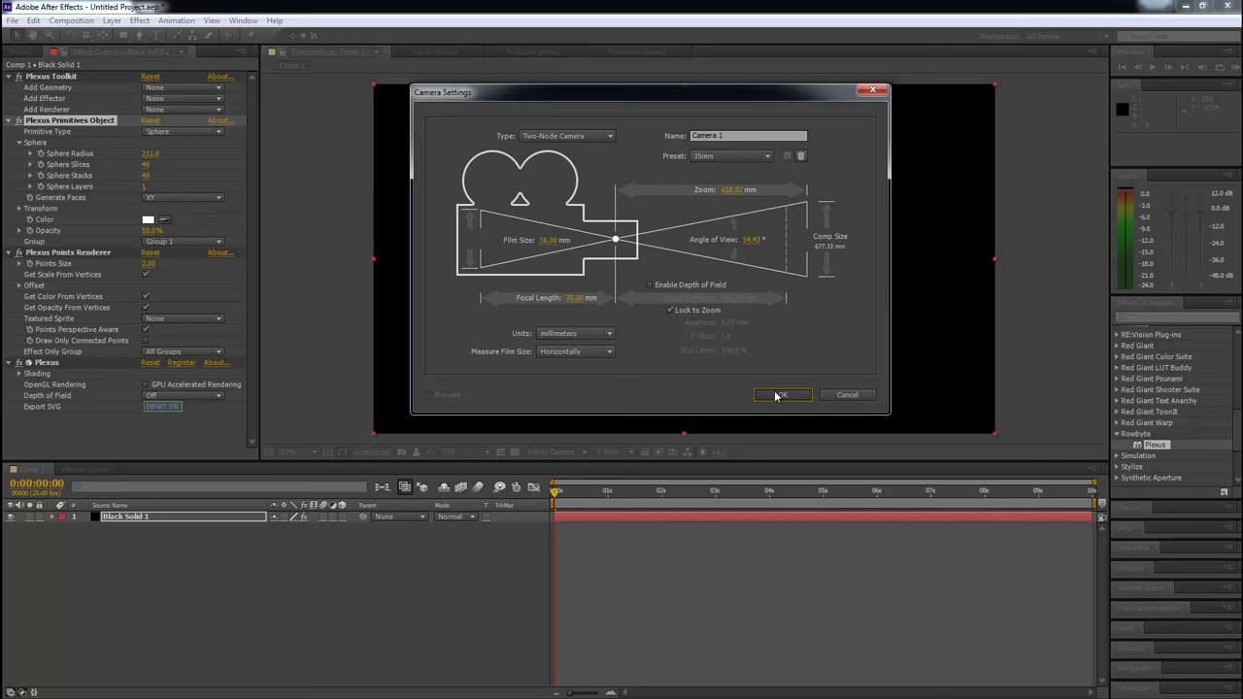
left_click(776, 396)
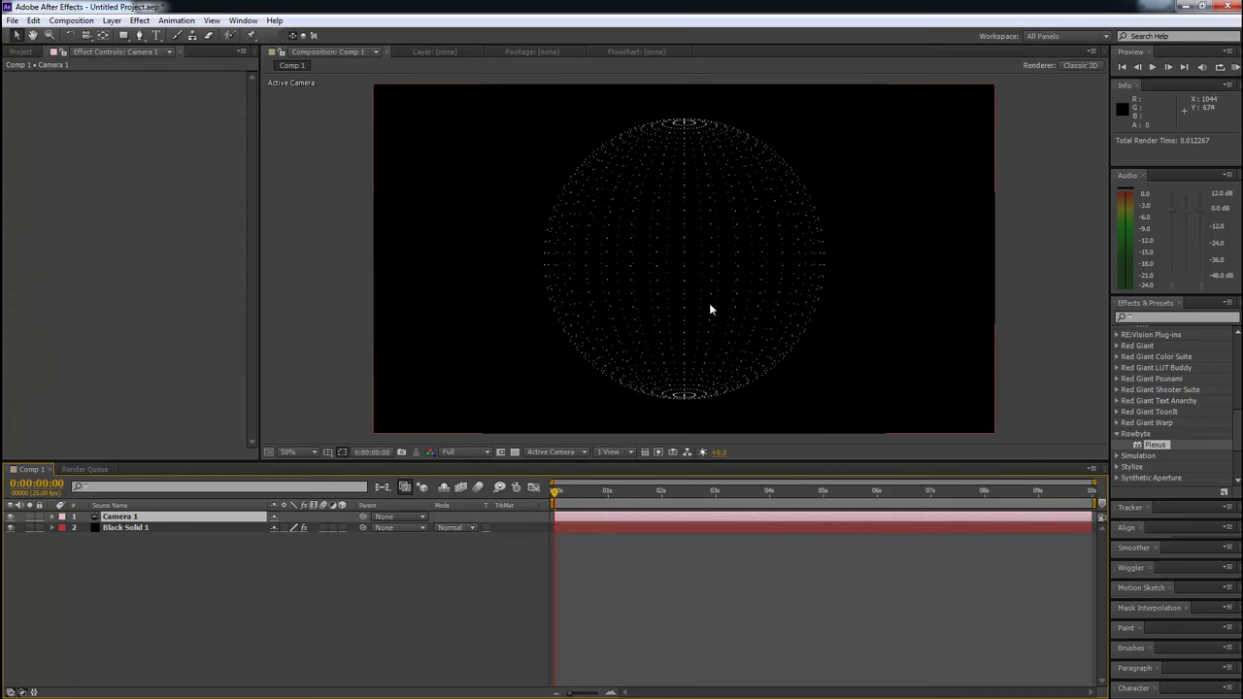
Deselect all layers and orbit the camera around the sphere to a tilted angle
left_click(21, 52)
left_click(628, 613)
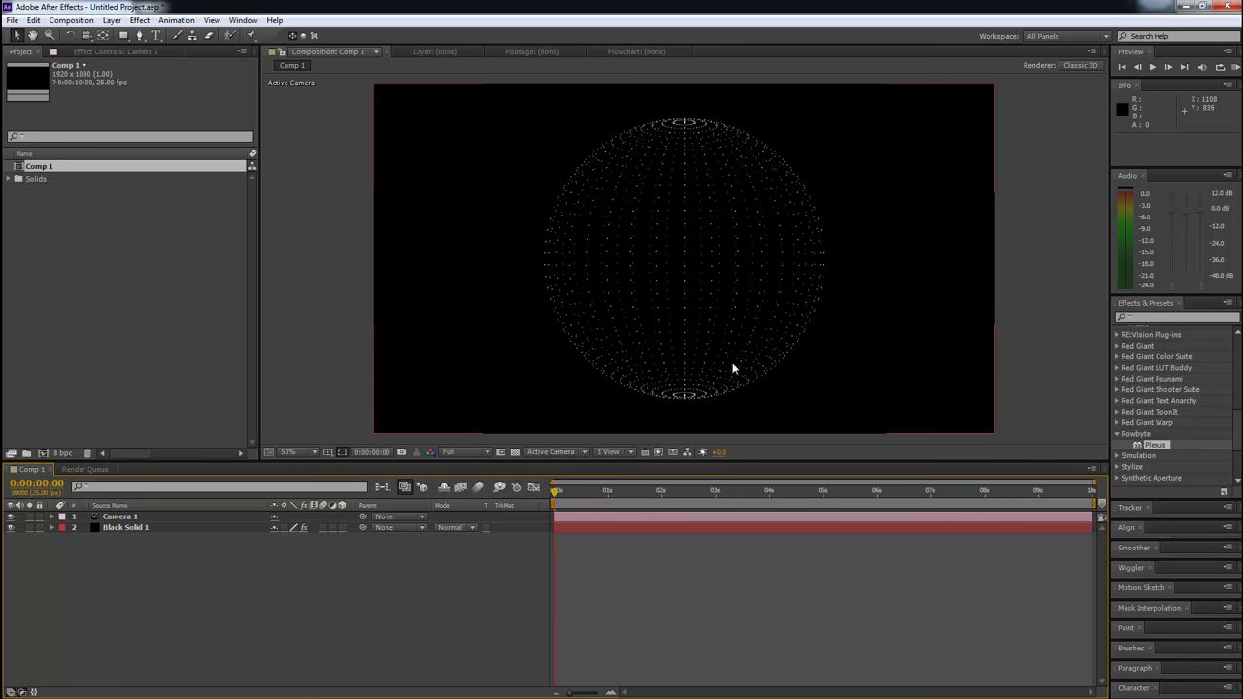
left_click(943, 319)
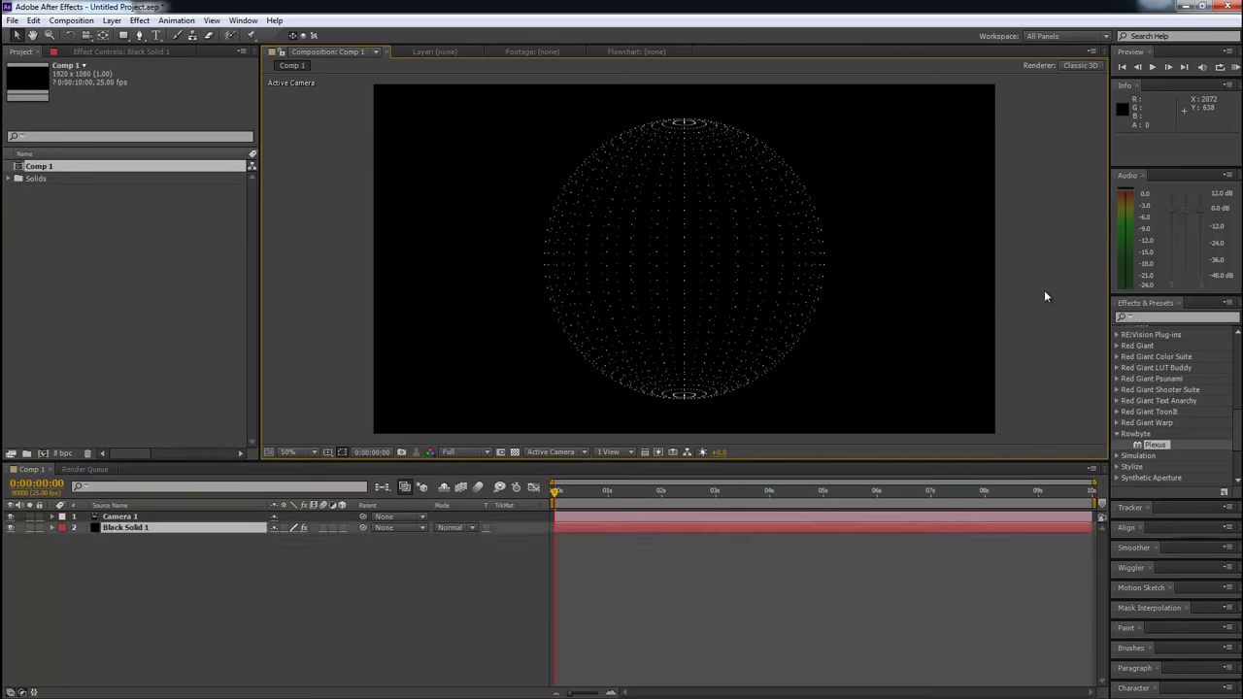
left_click(1033, 225)
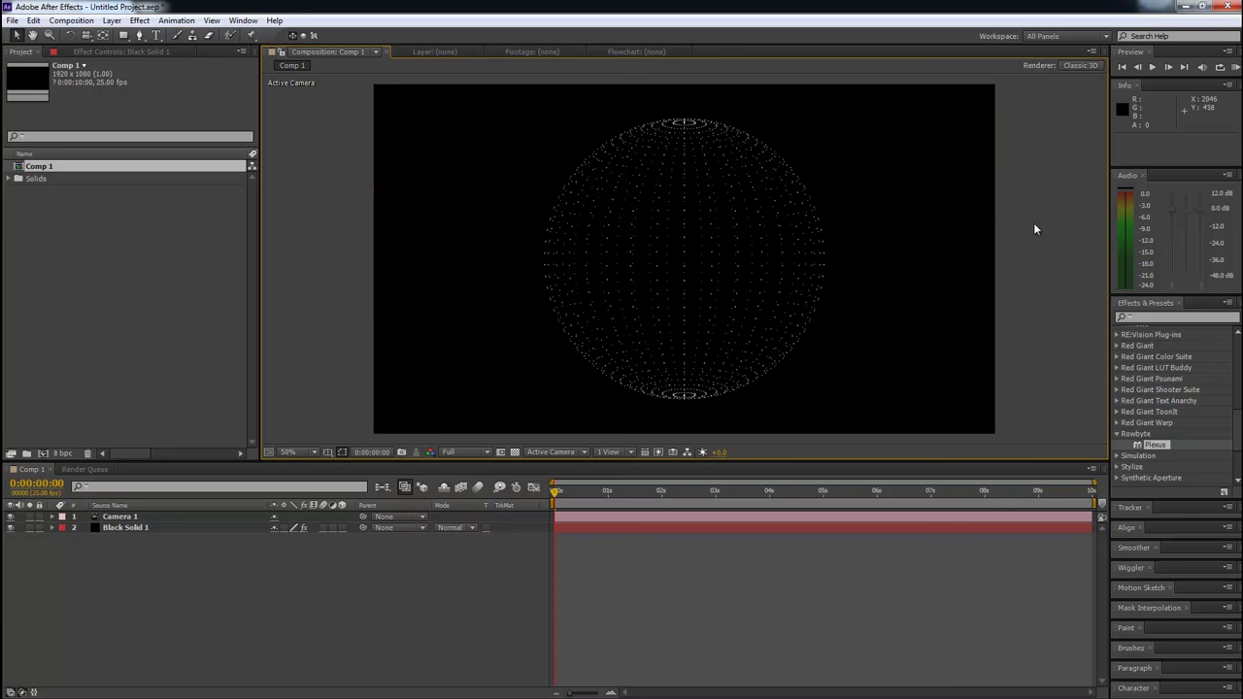
key("c")
left_click_drag(661, 211, 824, 235)
key("F2")
key("c")
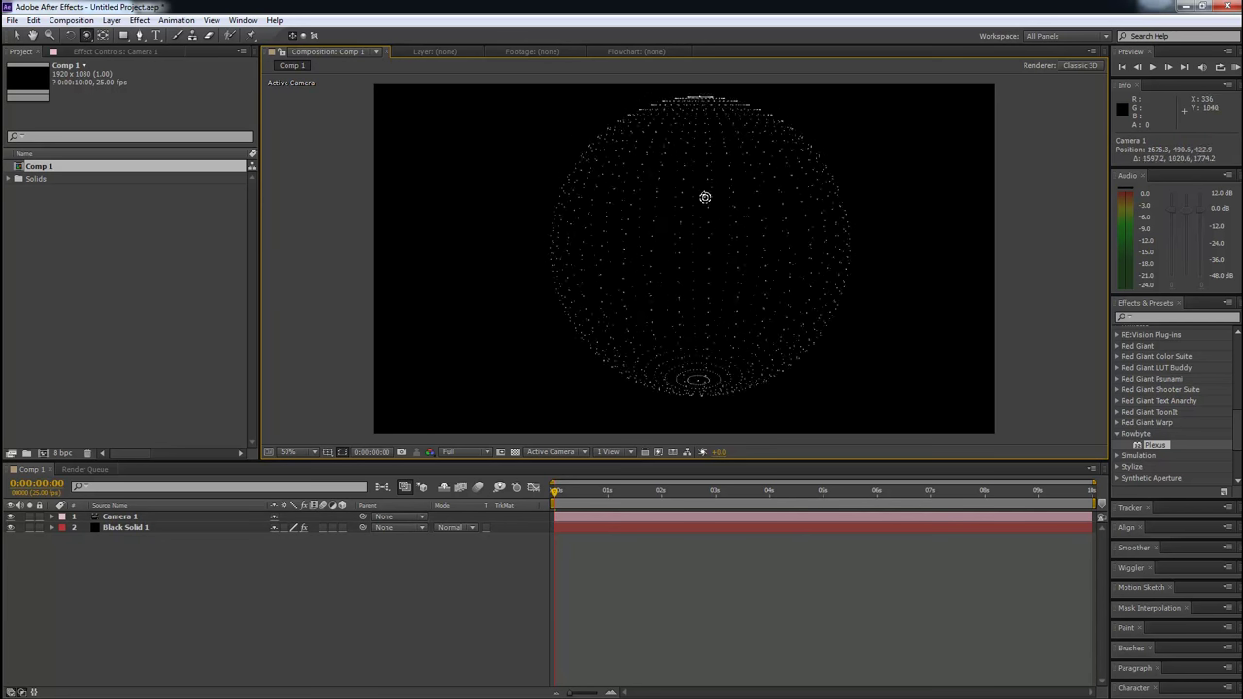
left_click_drag(742, 253, 743, 225)
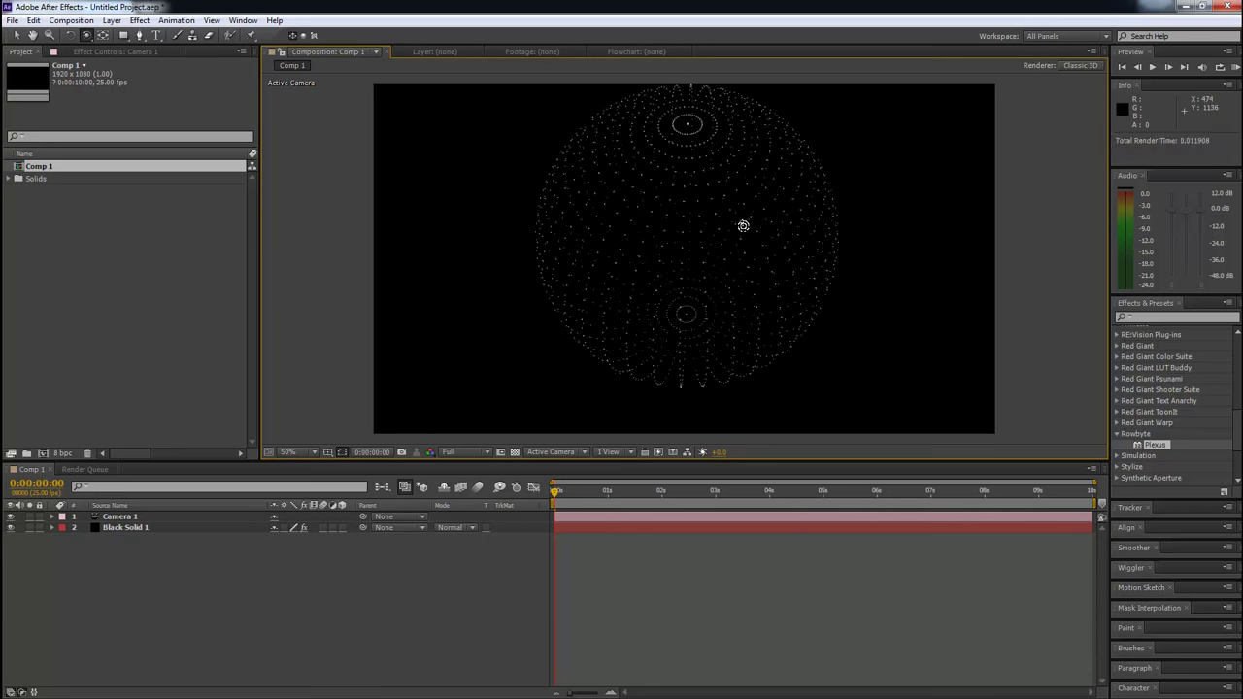
Dolly the camera back from the sphere, then orbit it using the Unified Camera tool
key("c")
left_click_drag(743, 269, 782, 368)
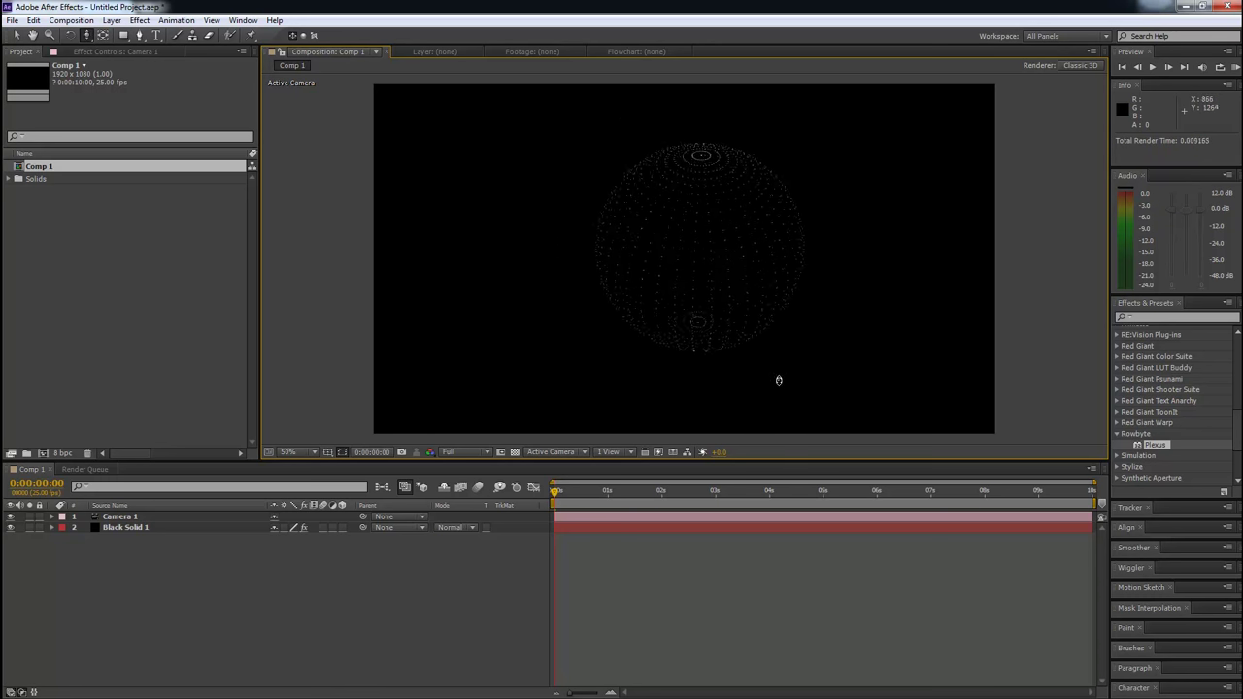
left_click_drag(796, 234, 793, 291)
key("c")
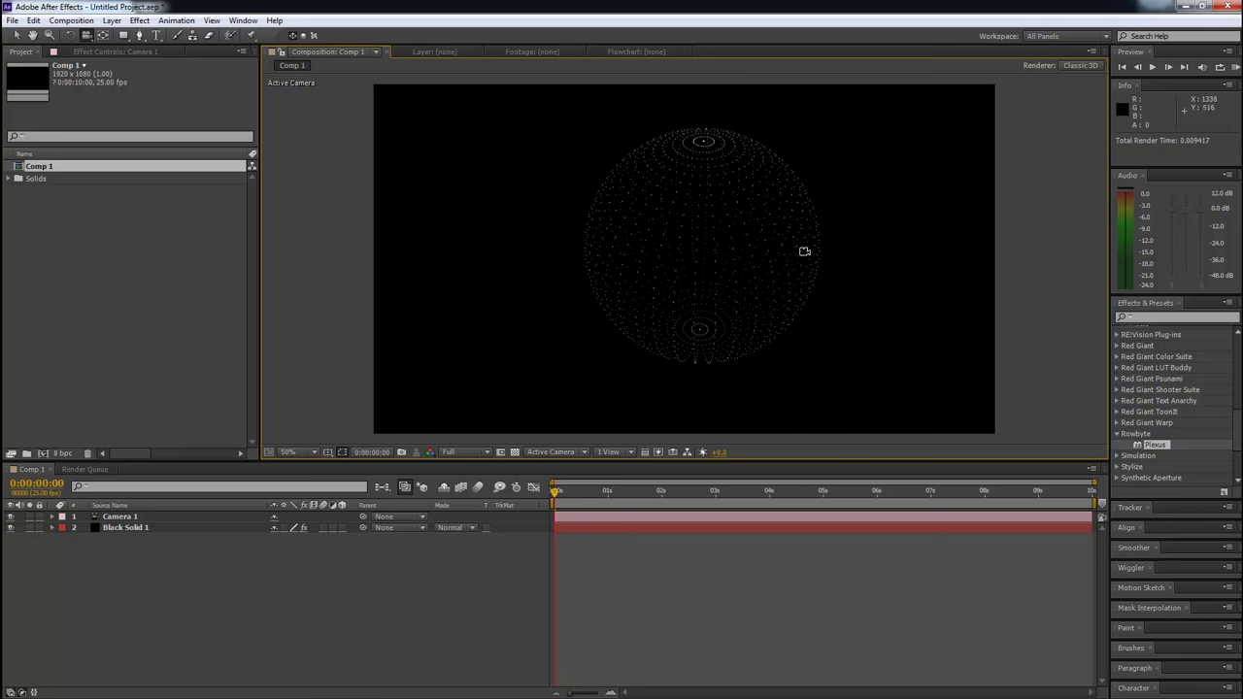
left_click_drag(778, 227, 665, 399)
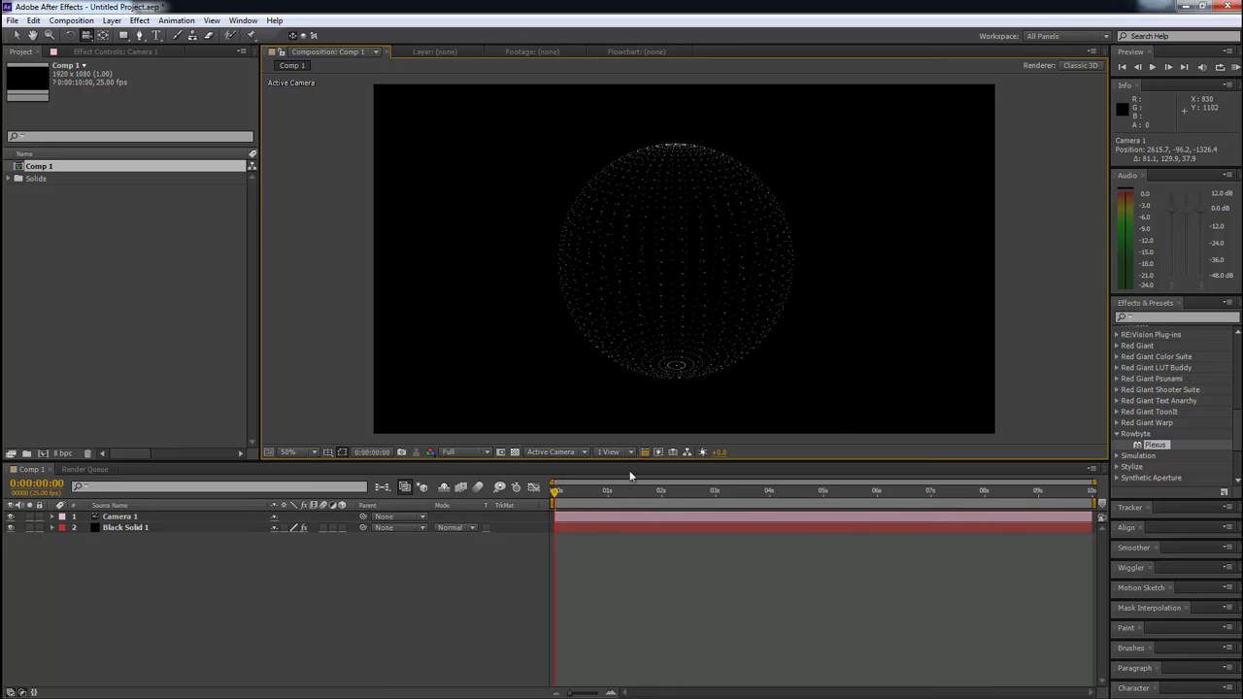
Reframe the sphere larger with the camera and show Black Solid 1's effect settings in a wider panel
left_click(601, 527)
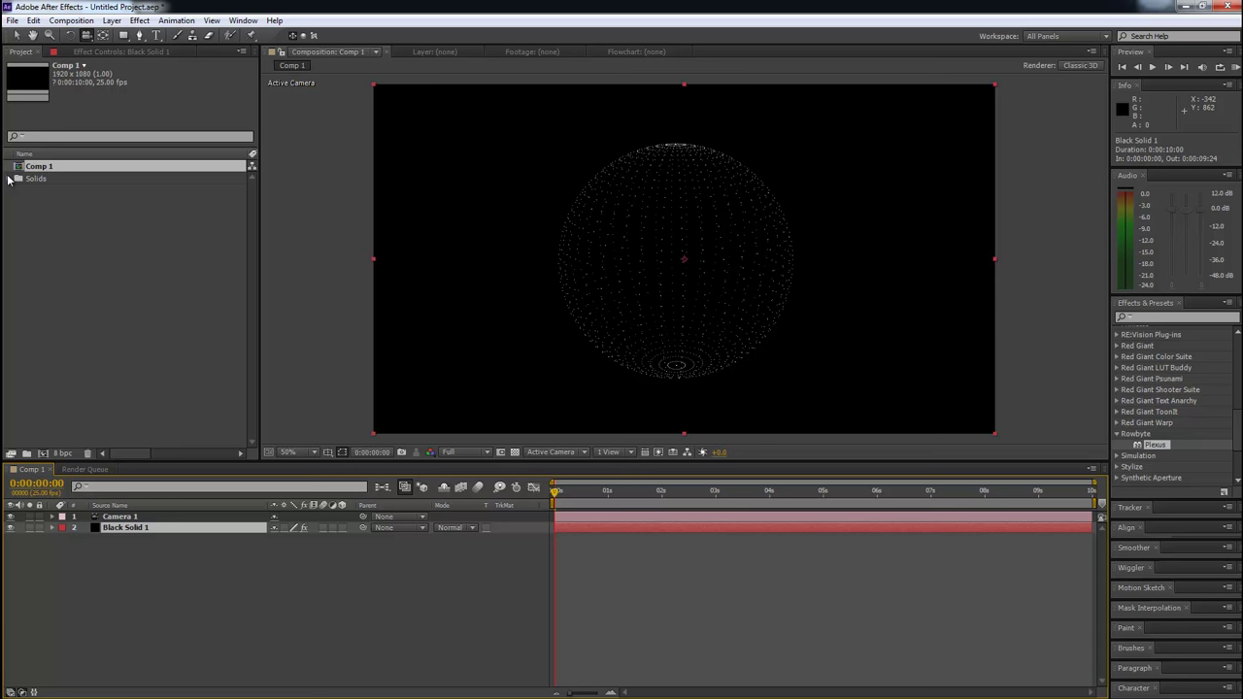
left_click_drag(625, 270, 680, 272)
left_click(570, 532)
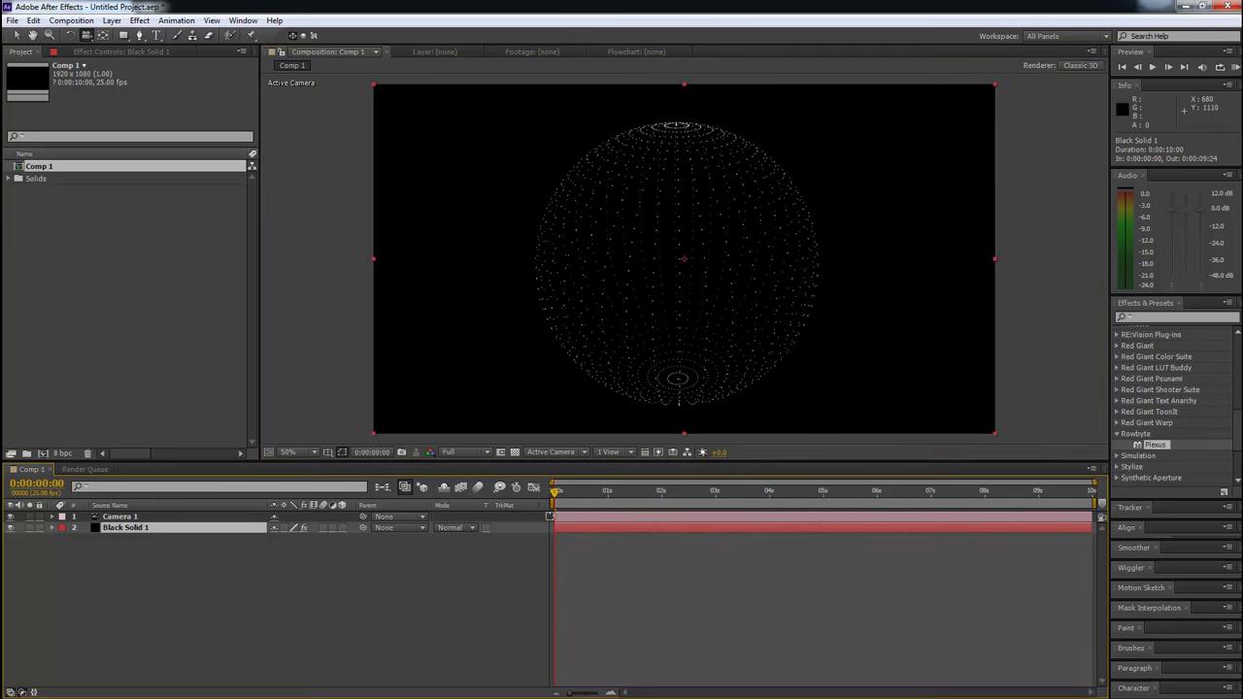
left_click(164, 51)
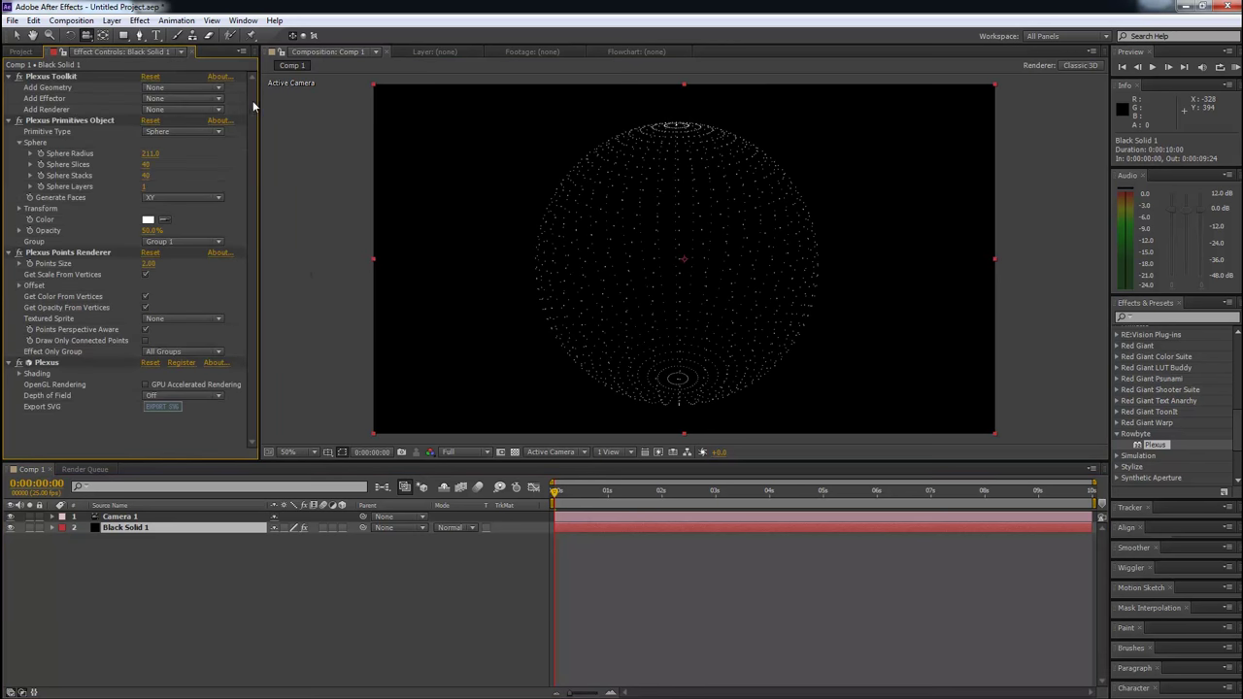
left_click_drag(256, 100, 283, 100)
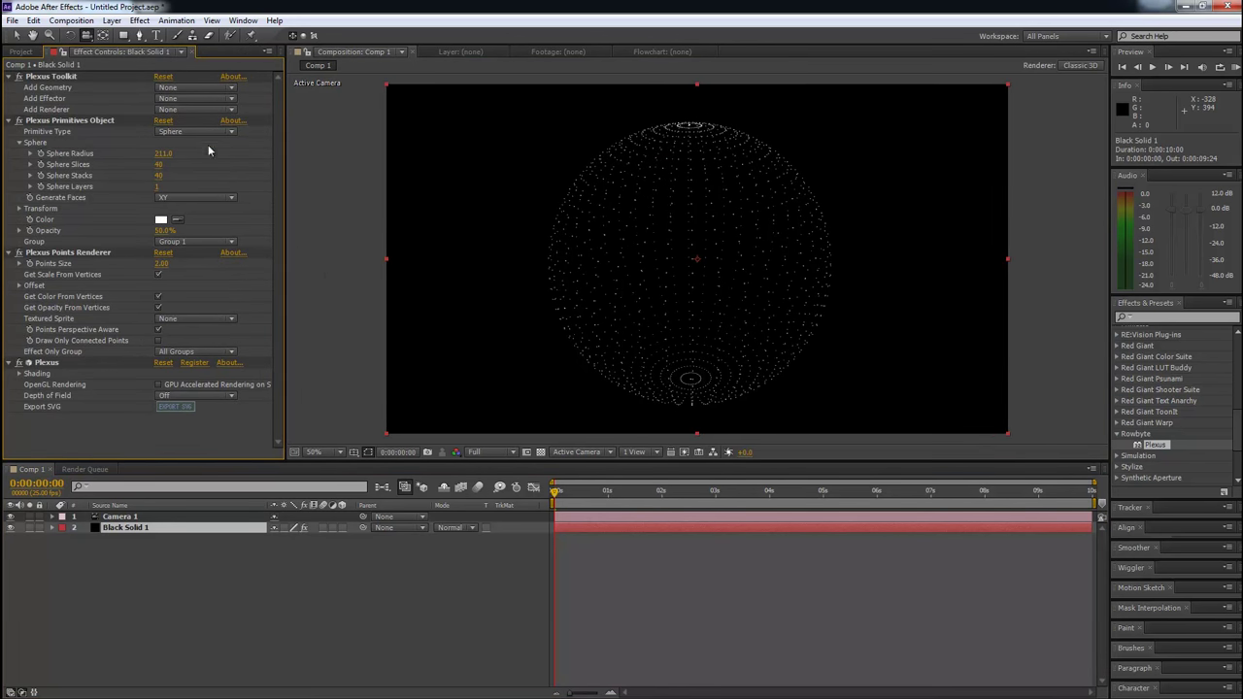
Set both Sphere Slices and Sphere Stacks to 10 and orbit the camera around the sparser sphere
mouse_move(158, 164)
left_mouse_down()
mouse_move(138, 165)
mouse_move(146, 178)
left_mouse_up()
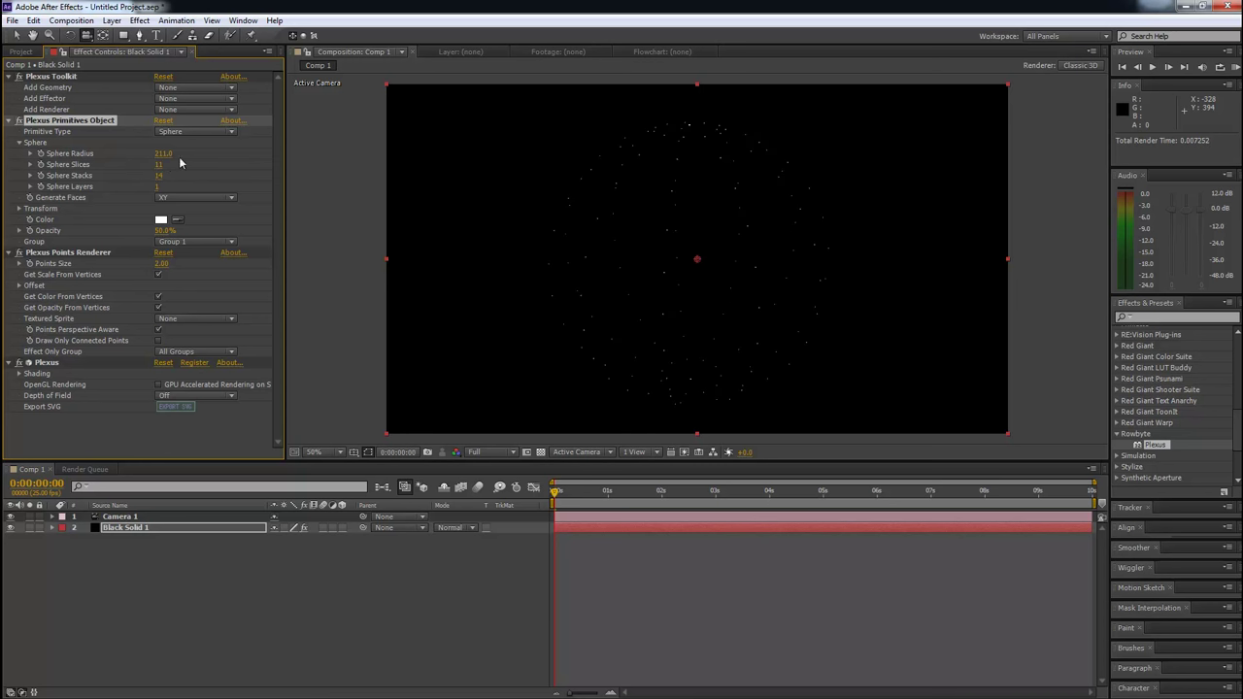
left_click(159, 167)
key("Tab")
type("10")
key("Return")
mouse_move(601, 316)
left_mouse_down()
mouse_move(622, 317)
mouse_move(651, 285)
mouse_move(680, 294)
mouse_move(611, 300)
left_mouse_up()
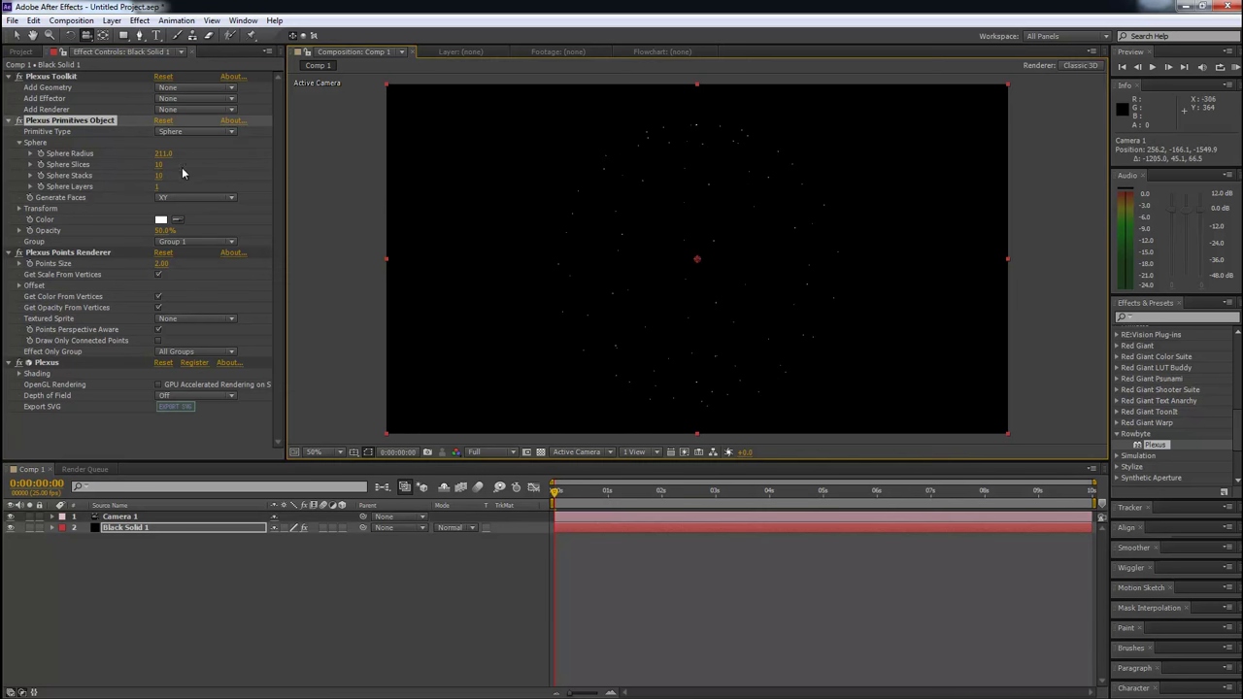
Raise Sphere Slices to 97 and orbit the camera around the resulting rings
left_click_drag(161, 164, 208, 165)
mouse_move(655, 272)
left_mouse_down()
mouse_move(666, 269)
mouse_move(660, 277)
left_mouse_up()
left_click_drag(397, 247, 571, 253)
Lower the sphere primitive's opacity to 9% and orbit the camera slightly
mouse_move(180, 233)
left_mouse_down()
mouse_move(157, 234)
mouse_move(197, 227)
left_mouse_up()
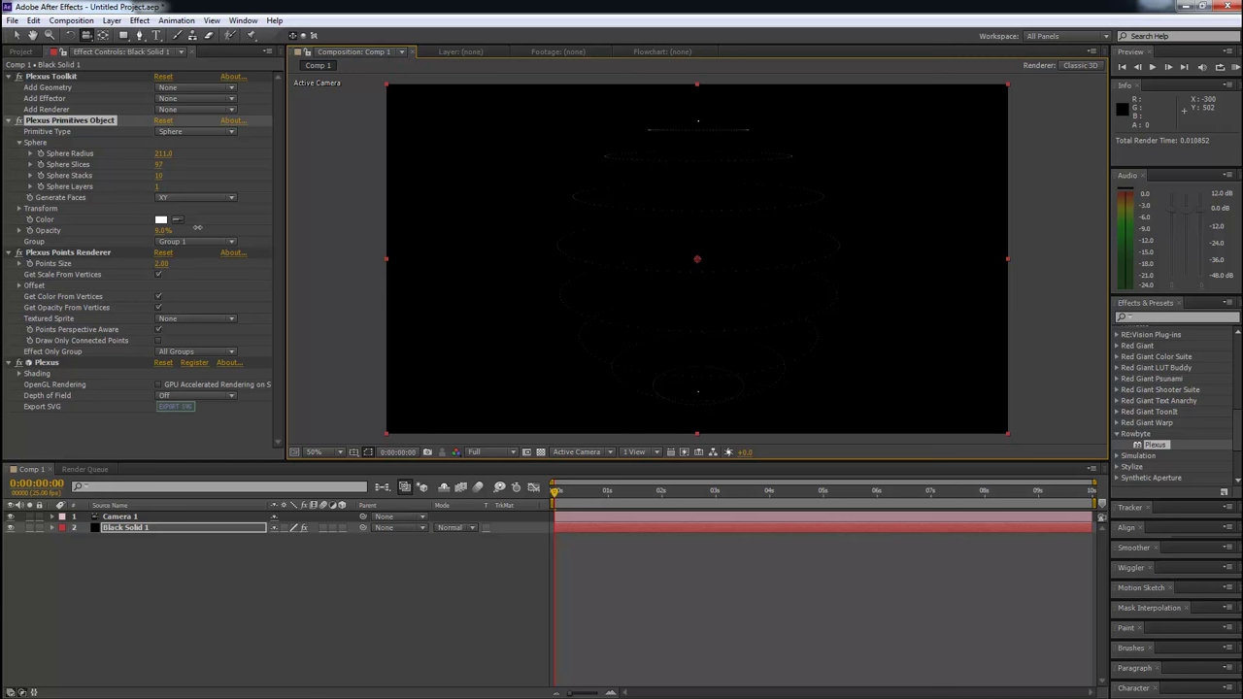
key("c")
mouse_move(608, 259)
left_mouse_down()
mouse_move(654, 259)
mouse_move(651, 275)
mouse_move(633, 263)
left_mouse_up()
key("c")
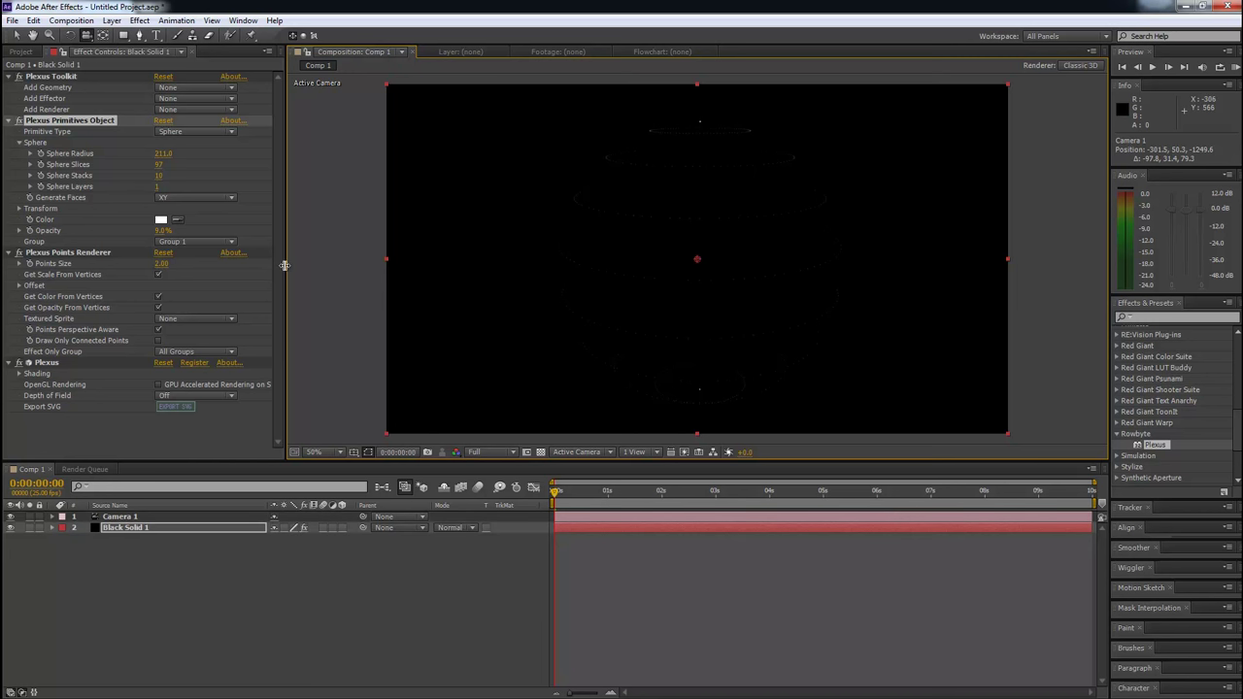
Set the Plexus Points Renderer's Points Size to 1
left_click_drag(161, 263, 222, 333)
left_click(158, 264)
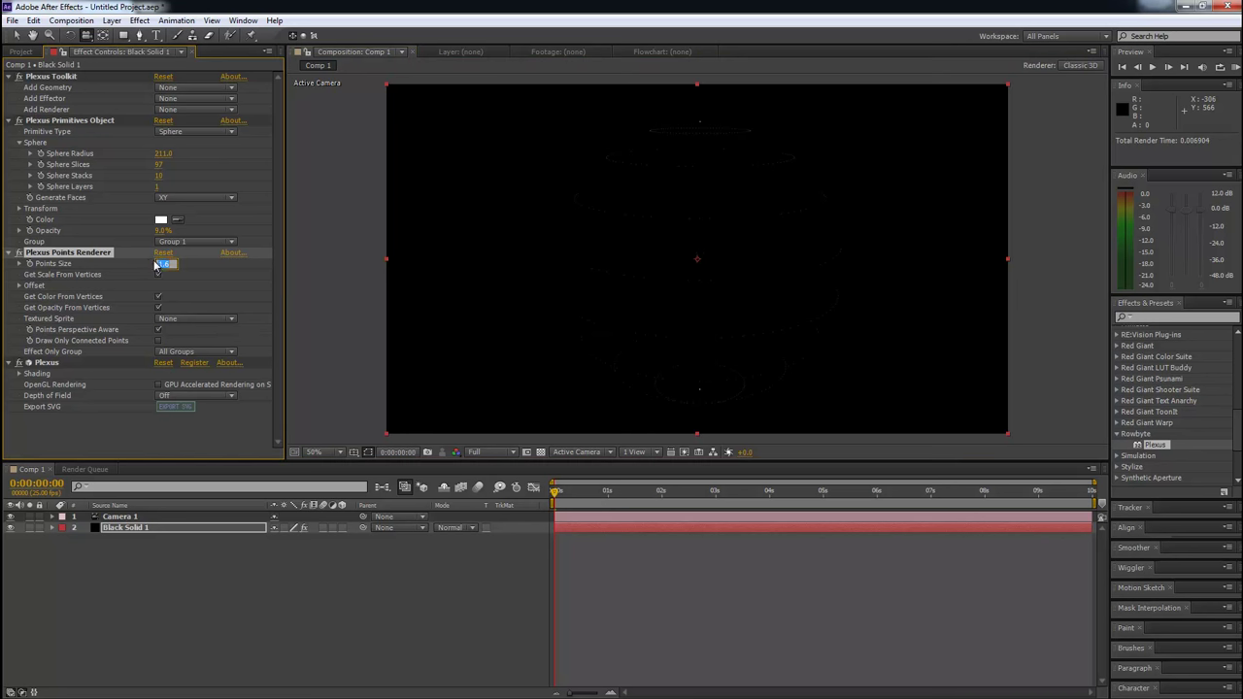
type("1")
key("Return")
Raise the sphere primitive's opacity to 100% and orbit the camera around the rings
left_click_drag(161, 230, 396, 238)
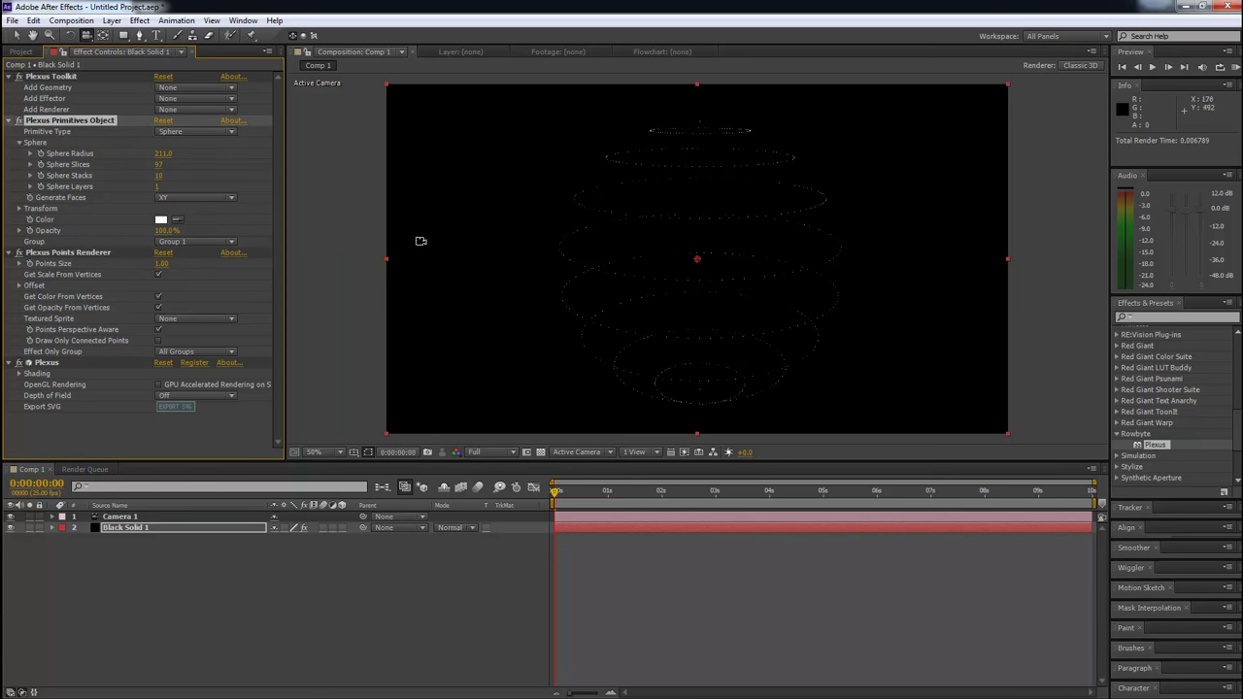
left_click_drag(611, 263, 697, 259)
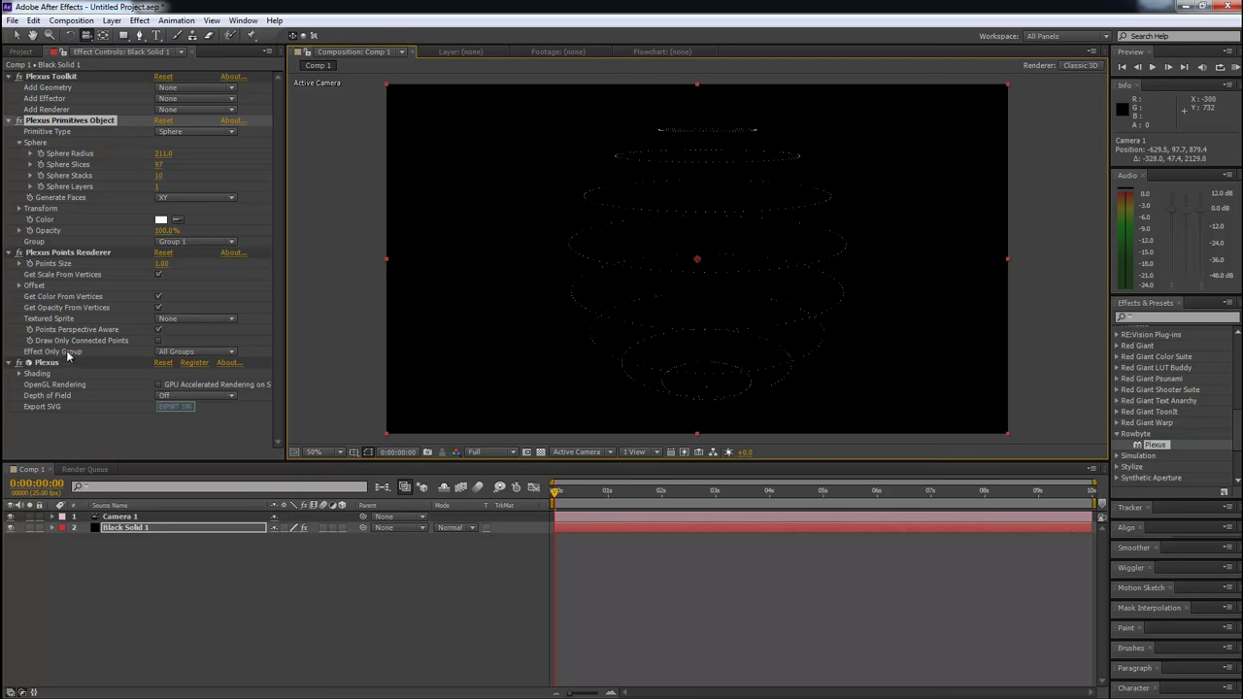
left_click(18, 287)
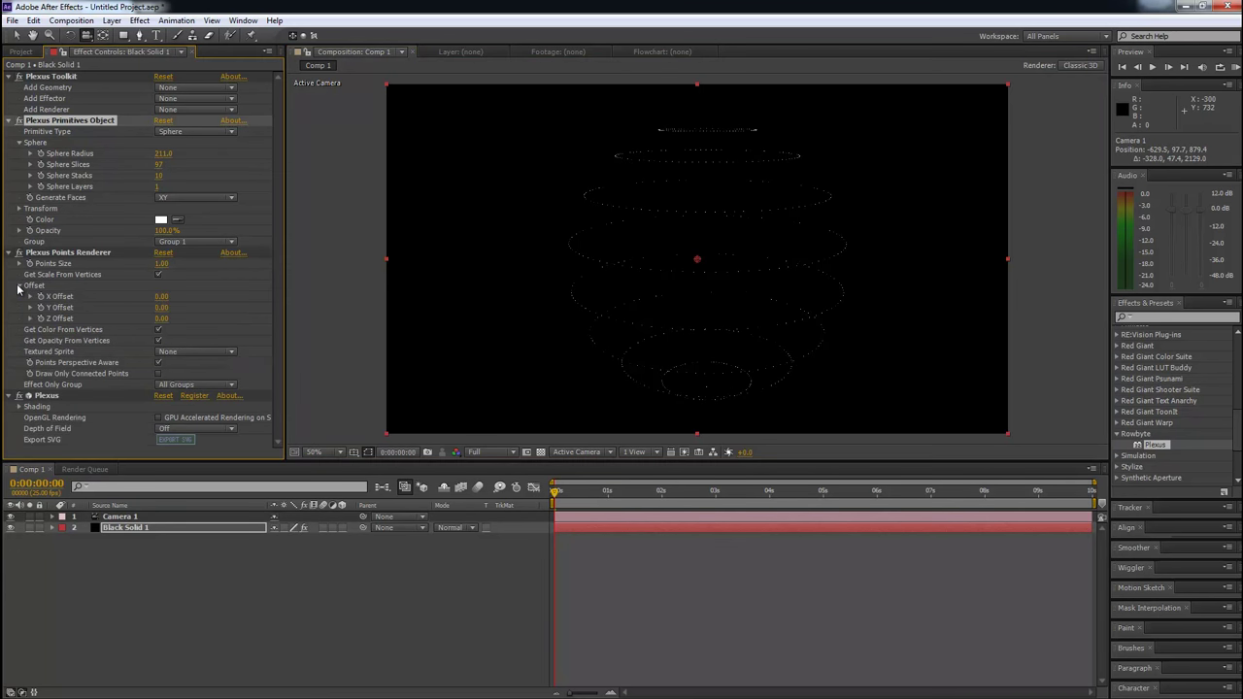
left_click(19, 286)
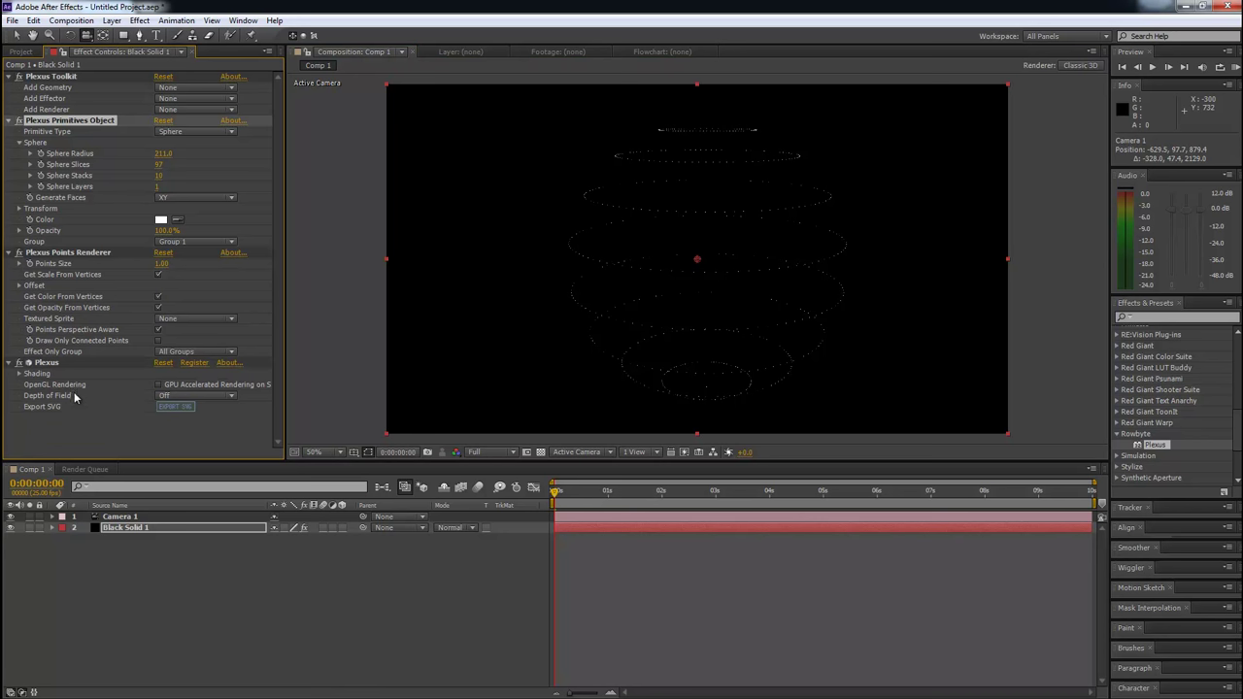
Add a Beams renderer to the Plexus sphere and orbit the camera around the beams
left_click(228, 111)
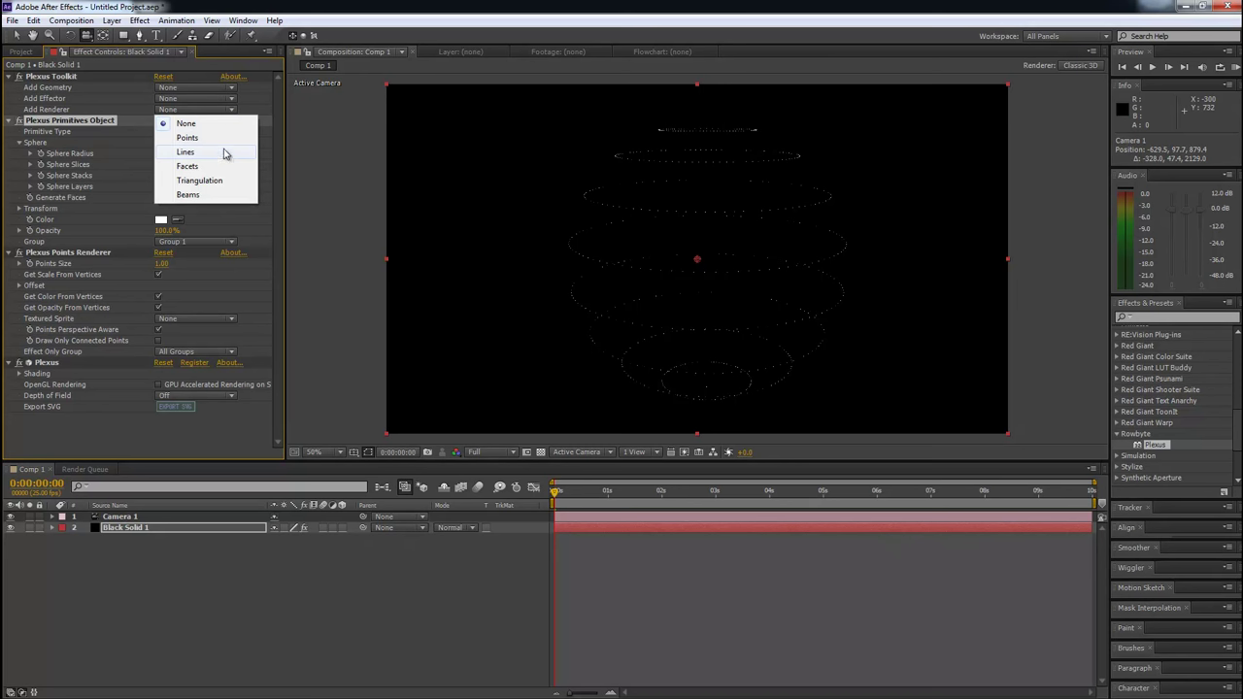
left_click(232, 197)
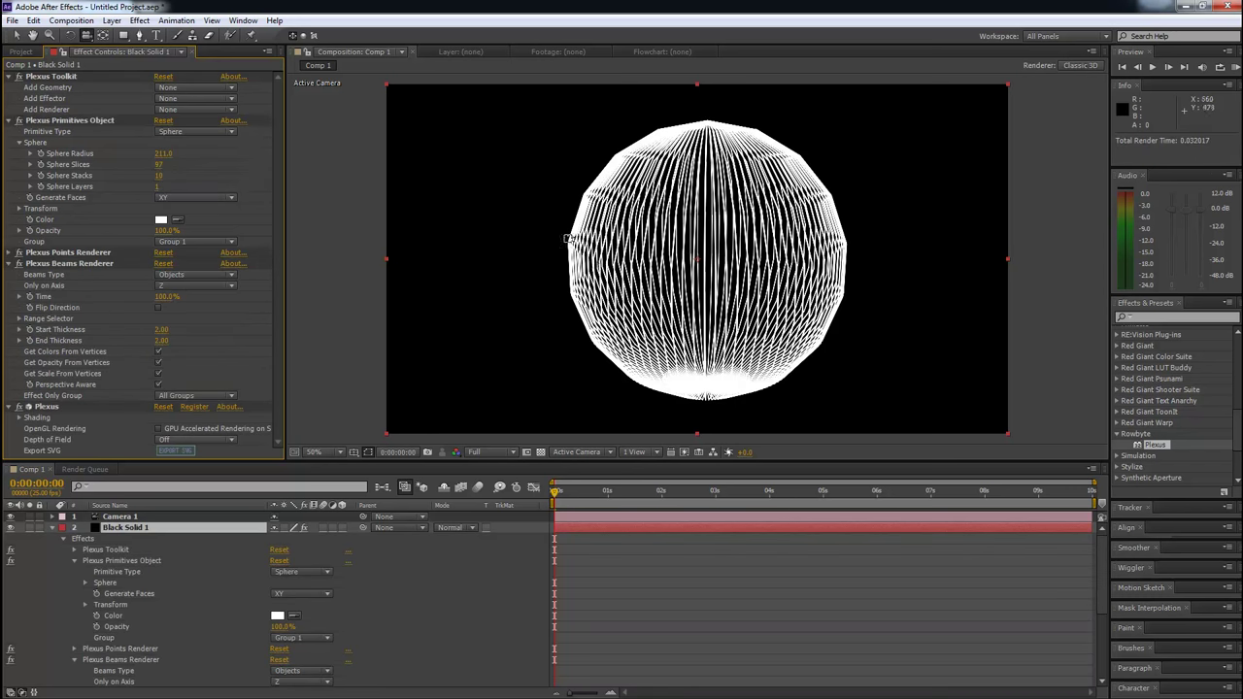
left_click_drag(683, 293, 617, 270)
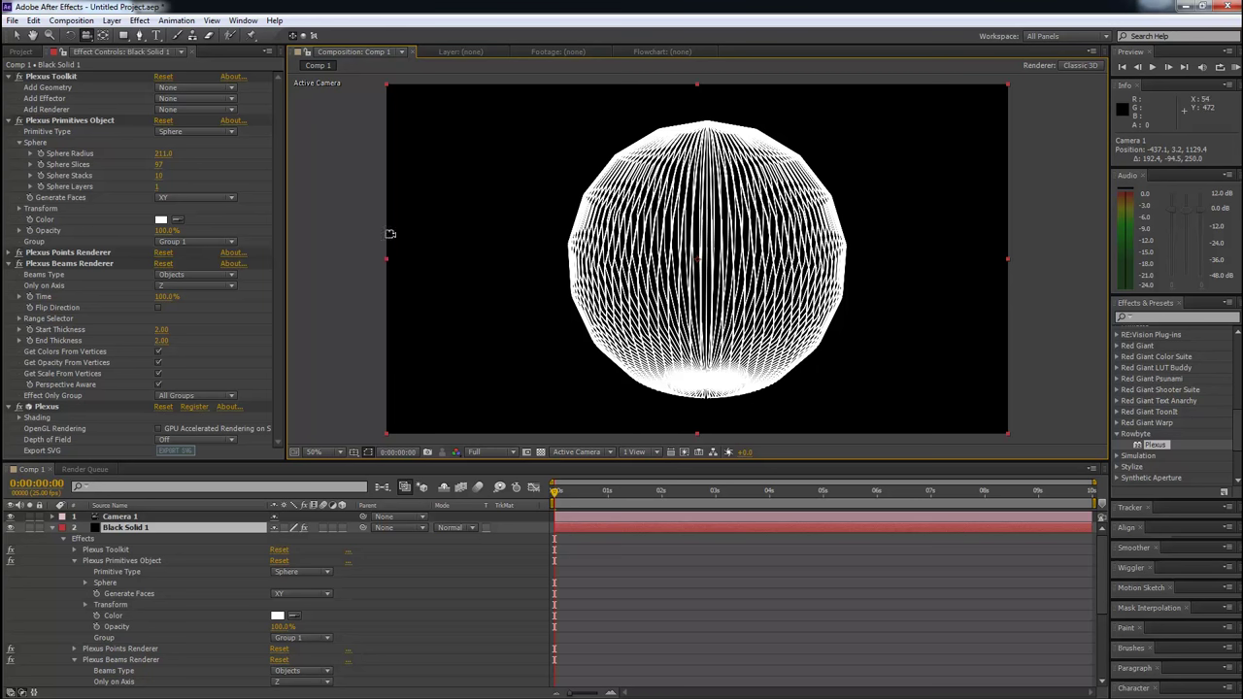
Delete the Plexus Beams Renderer from the black solid
right_click(89, 265)
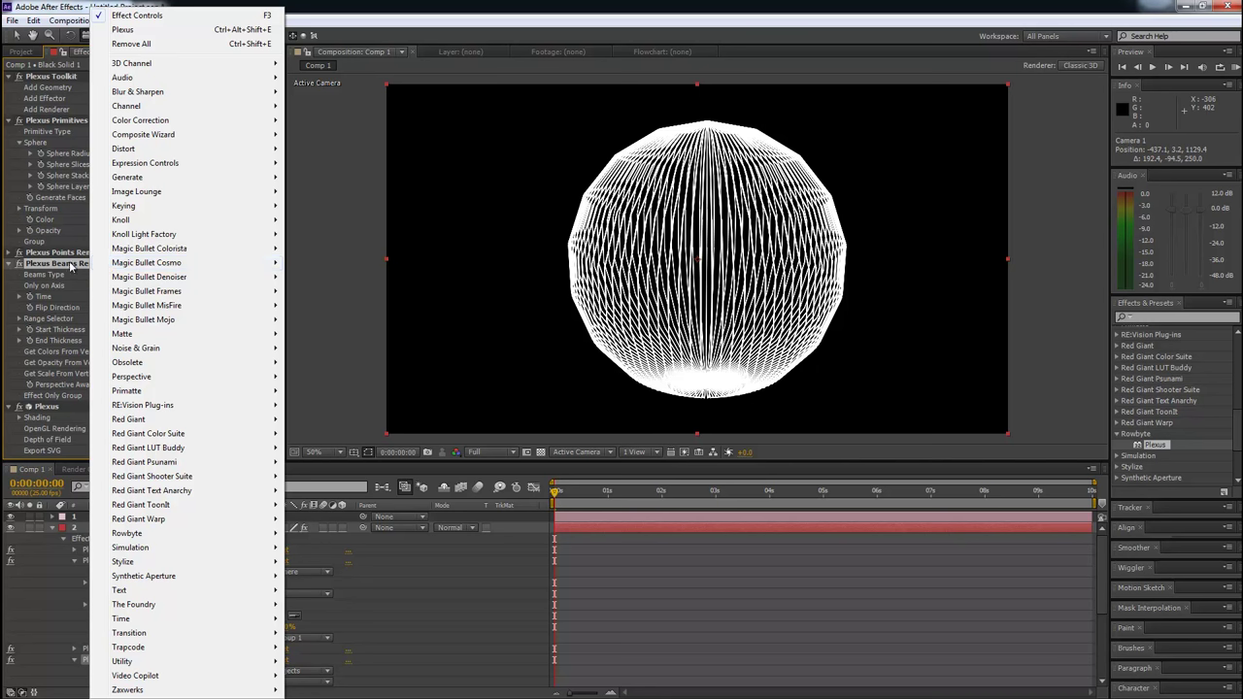
left_click(70, 268)
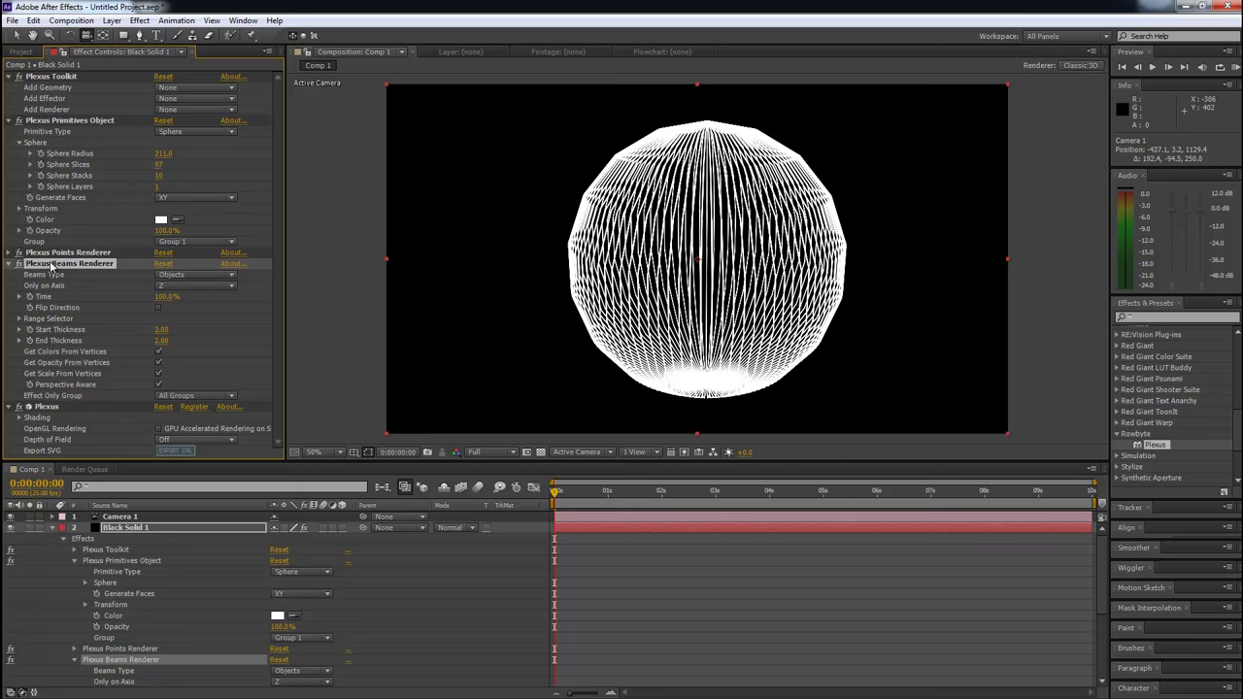
right_click(54, 269)
left_click(38, 271)
key("Delete")
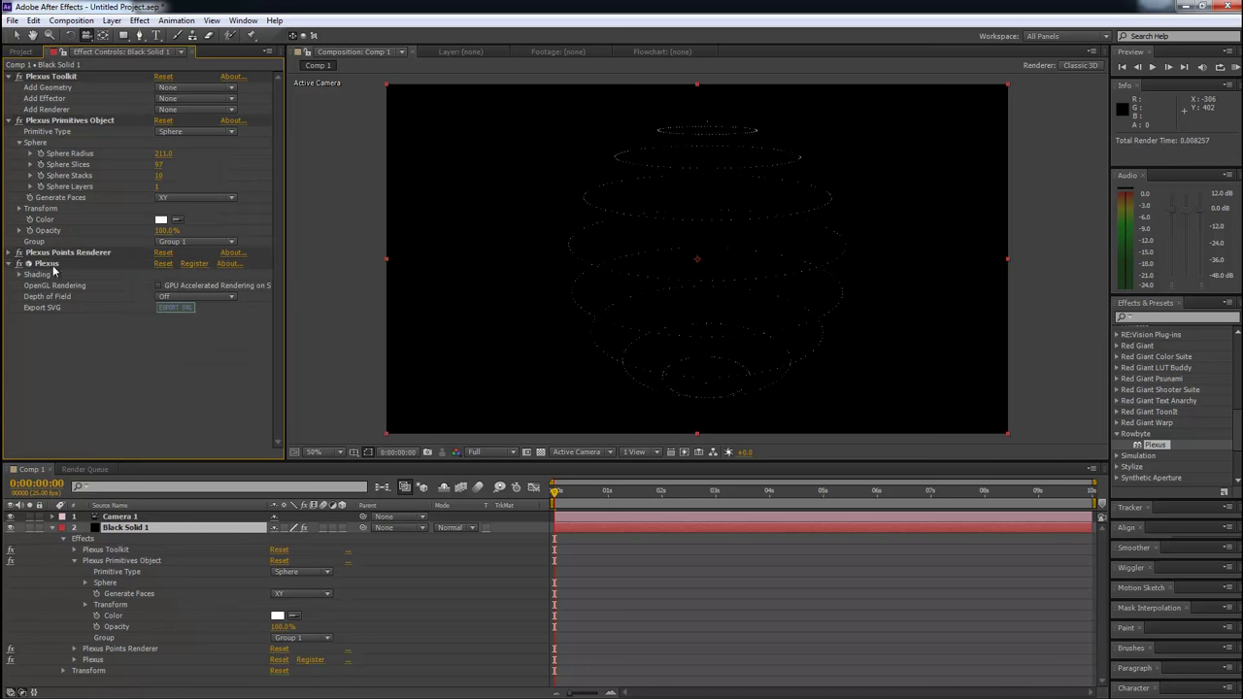
Add a Lines renderer to the Plexus sphere and lower its Maximum Distance to 20
left_click(199, 109)
left_click(187, 153)
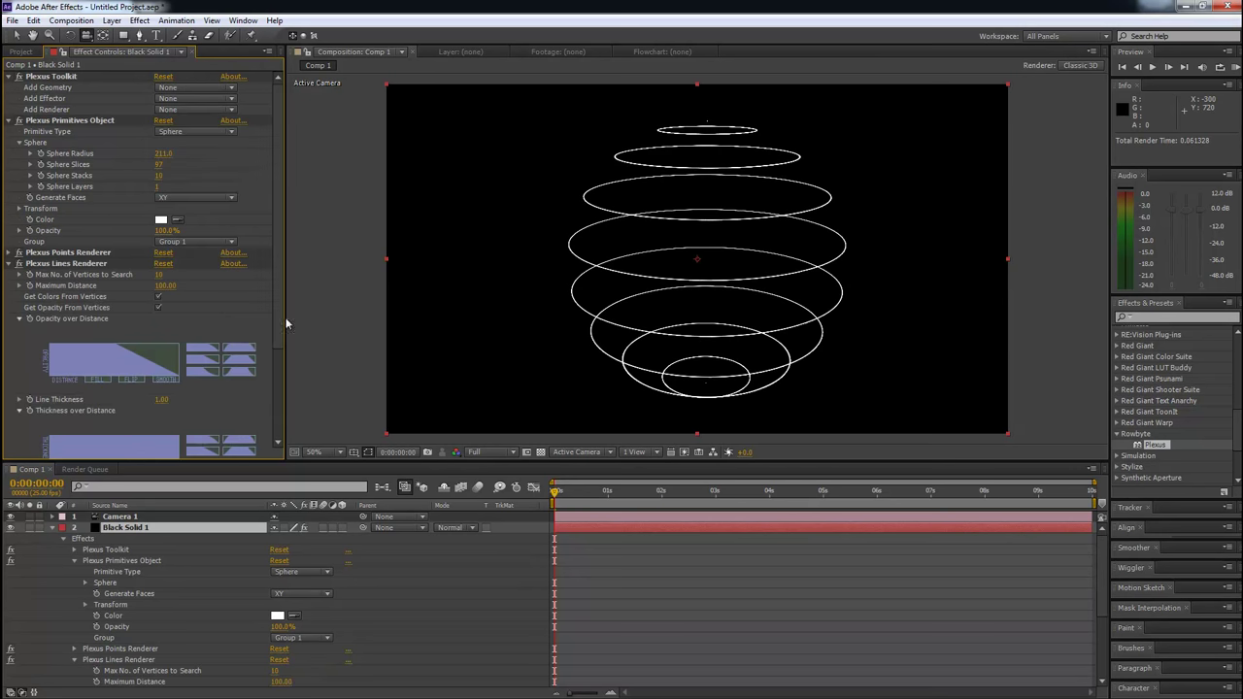
left_click_drag(170, 287, 125, 295)
mouse_move(708, 369)
left_mouse_down()
mouse_move(700, 360)
mouse_move(705, 385)
mouse_move(705, 363)
left_mouse_up()
Set the Plexus Lines Renderer's Maximum Distance to 50 and orbit the camera around the rings
left_click(159, 288)
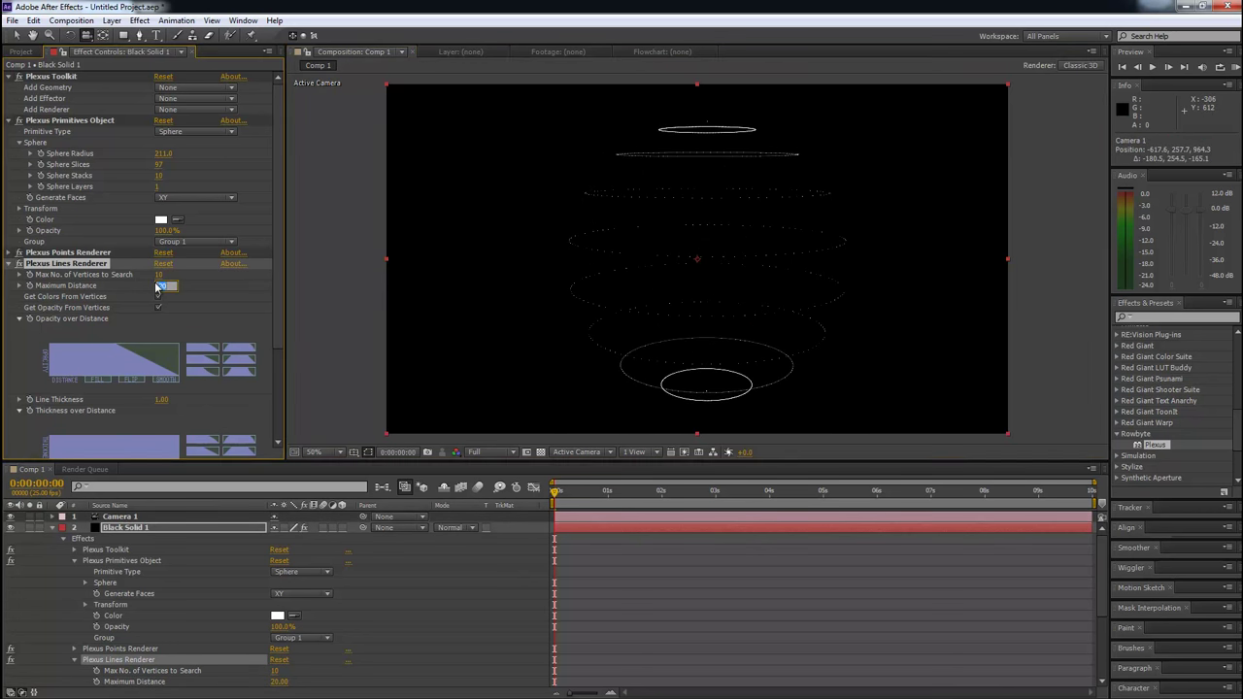
type("50")
key("Return")
left_click_drag(652, 388, 717, 303)
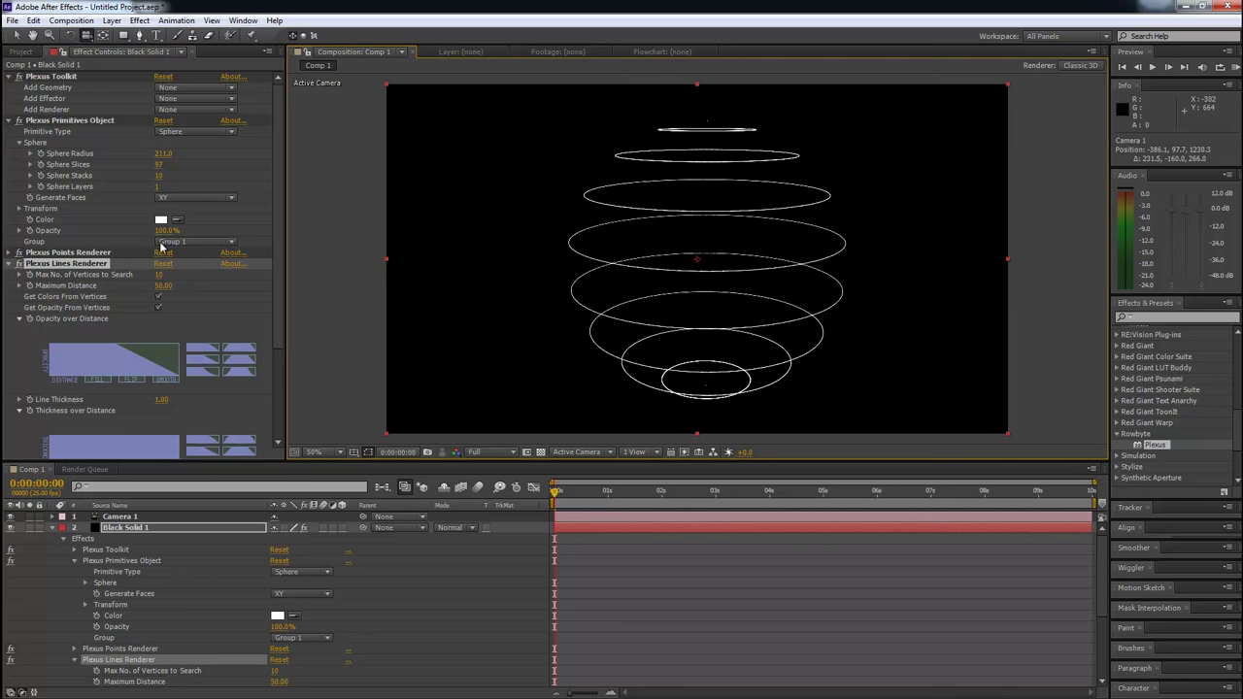
Add a Noise effector with a Noise Amplitude of 370 and orbit the camera around the distorted sphere
left_click(194, 98)
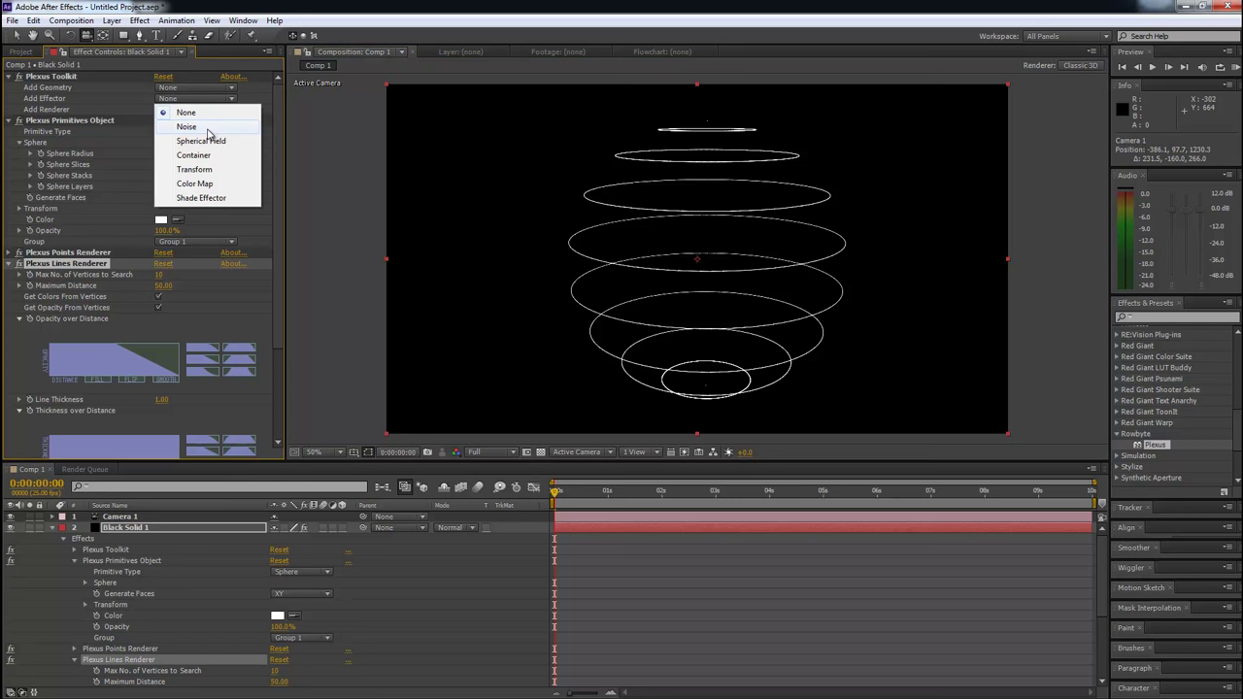
left_click(207, 133)
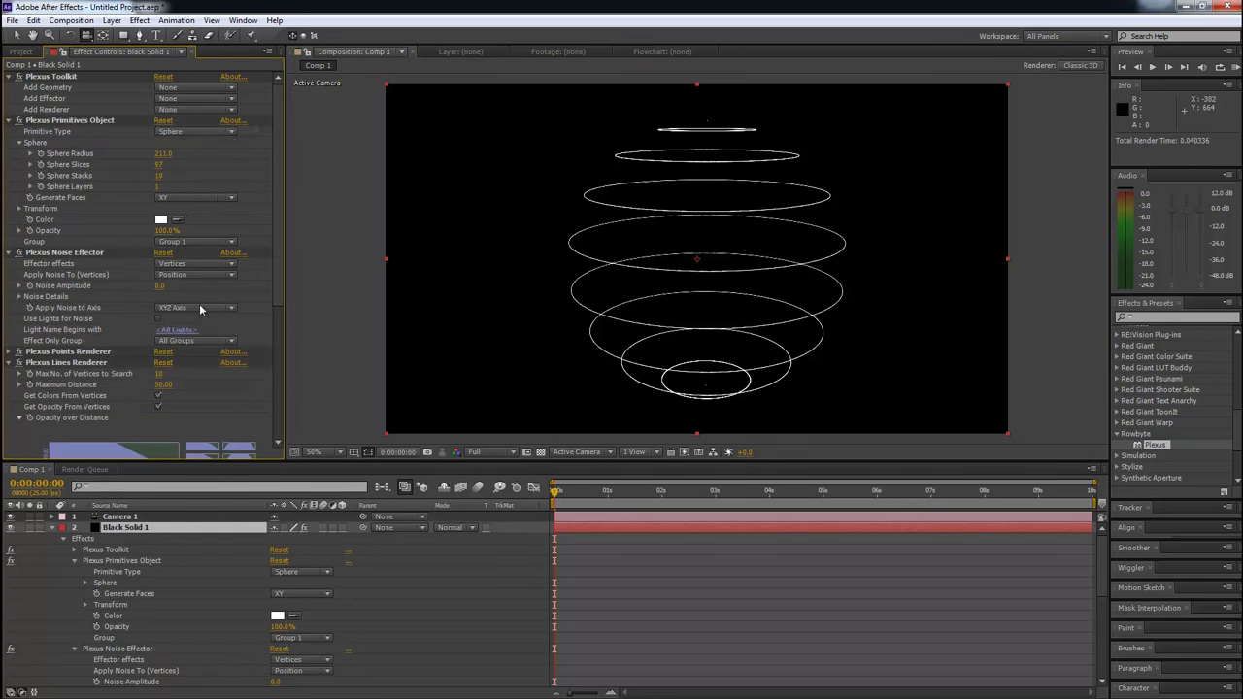
scroll(146, 258, "down", 3)
scroll(146, 258, "down", 2)
scroll(137, 195, "up", 2)
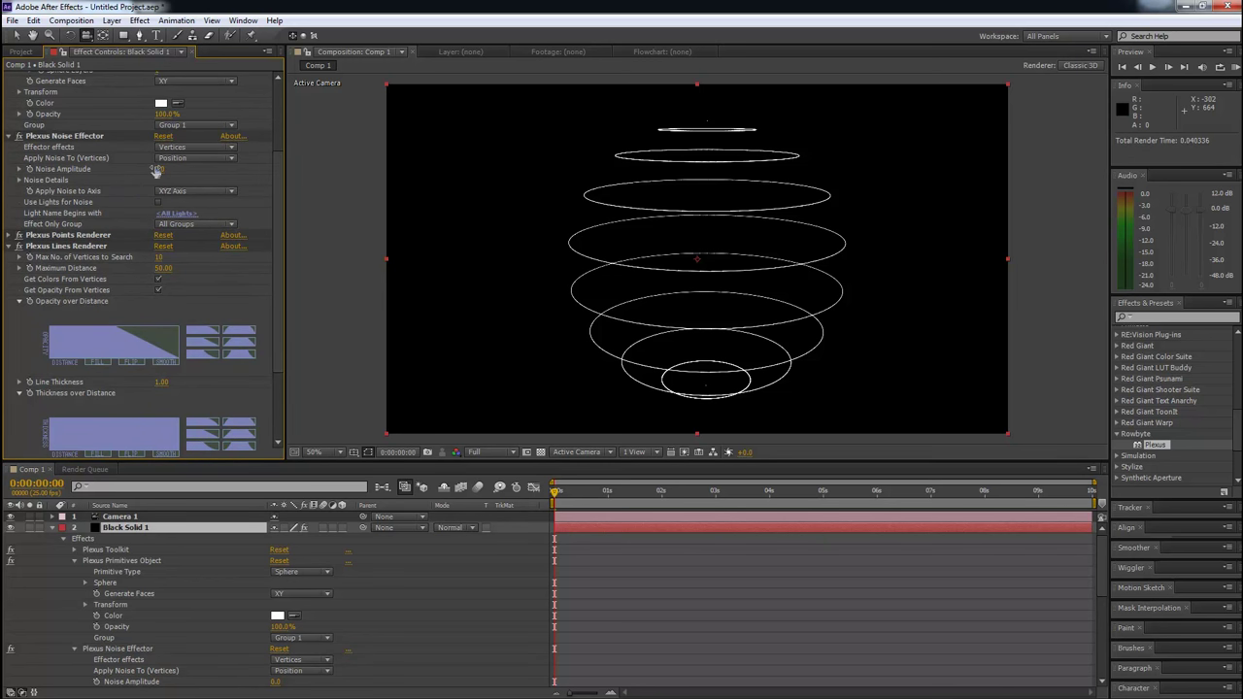
left_click_drag(159, 168, 247, 156)
left_click_drag(326, 151, 379, 144)
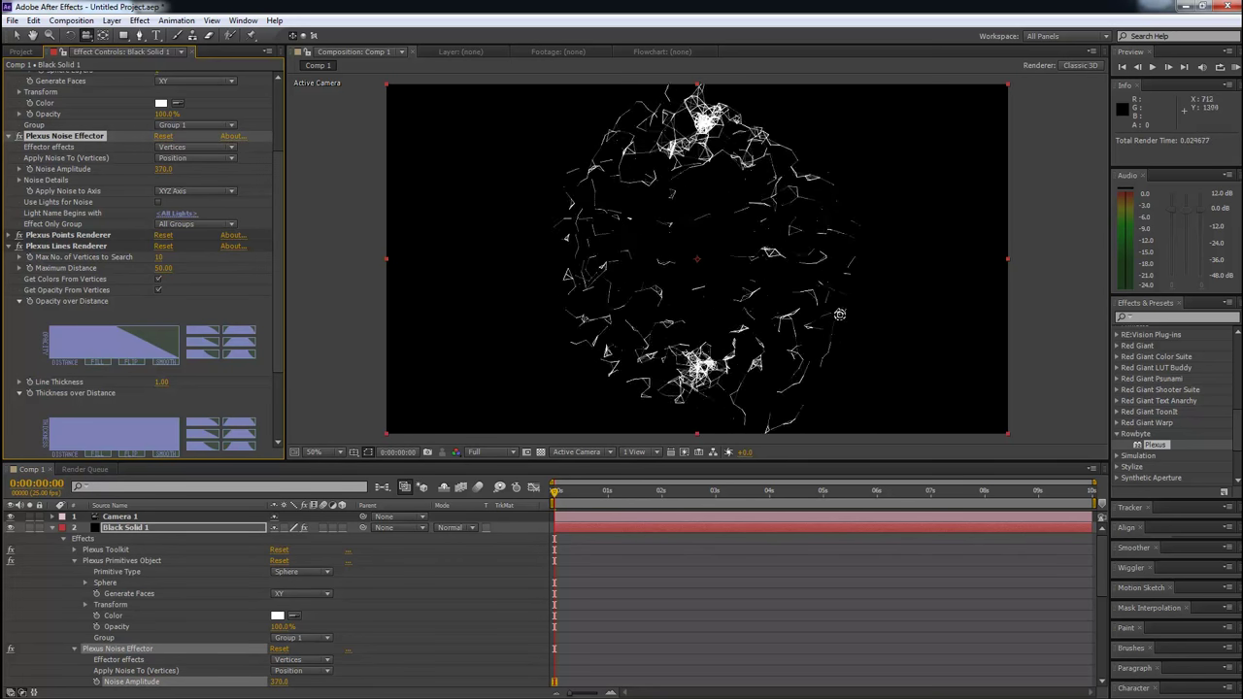
left_click_drag(874, 297, 720, 297)
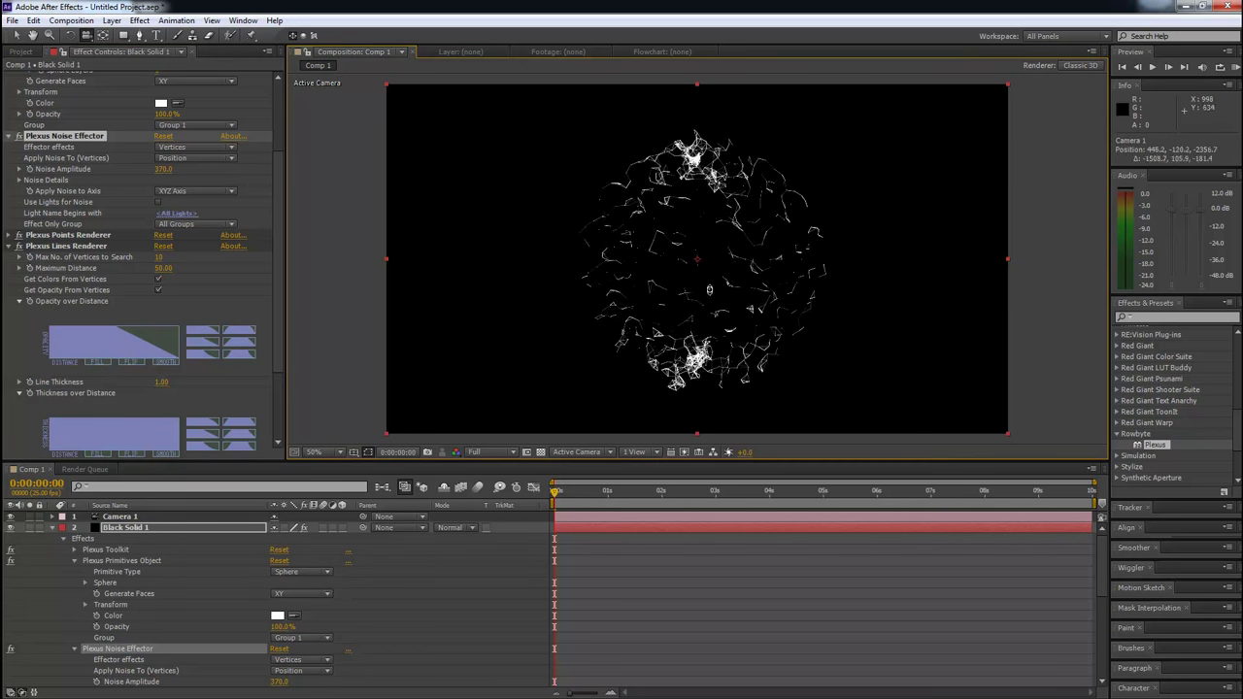
left_click_drag(838, 280, 788, 279)
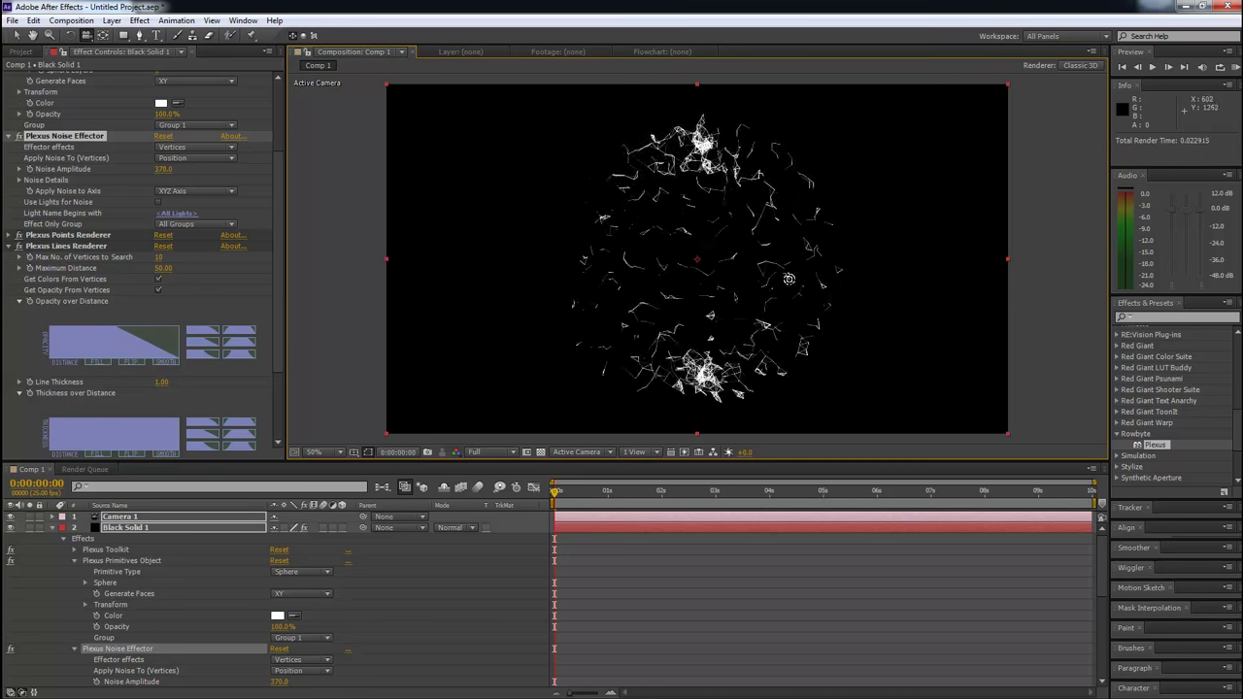
left_click_drag(597, 289, 549, 314)
left_click_drag(725, 304, 741, 339)
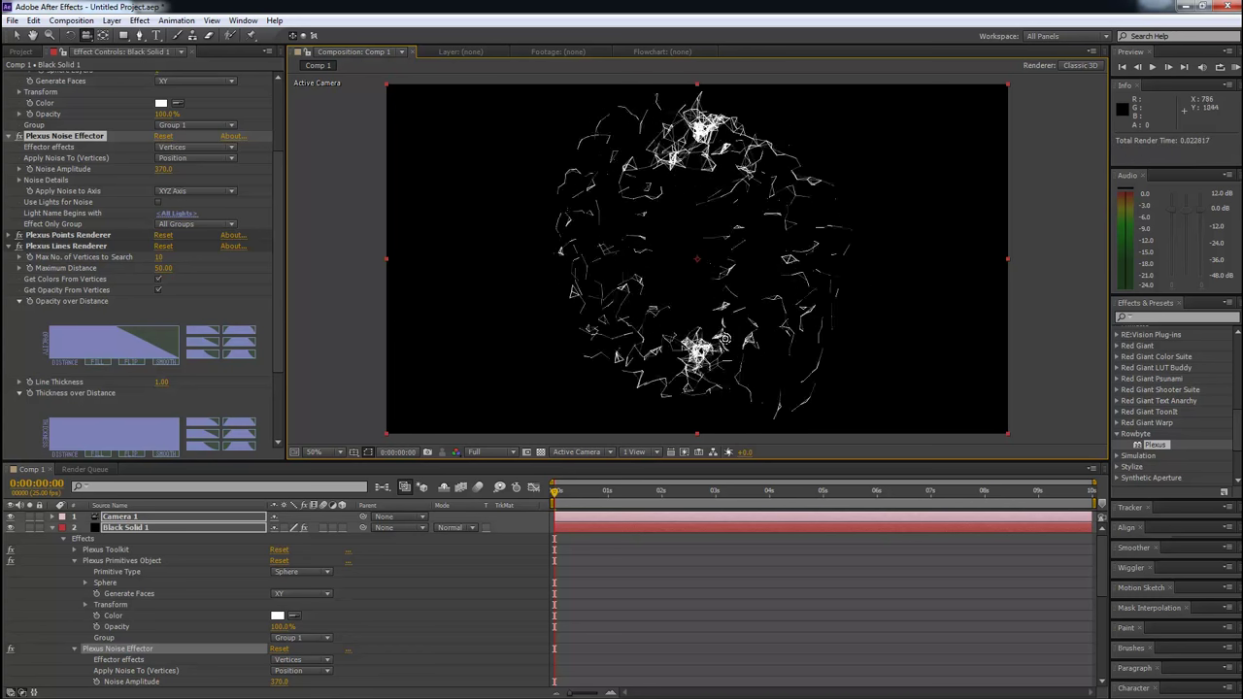
left_click_drag(667, 328, 734, 303)
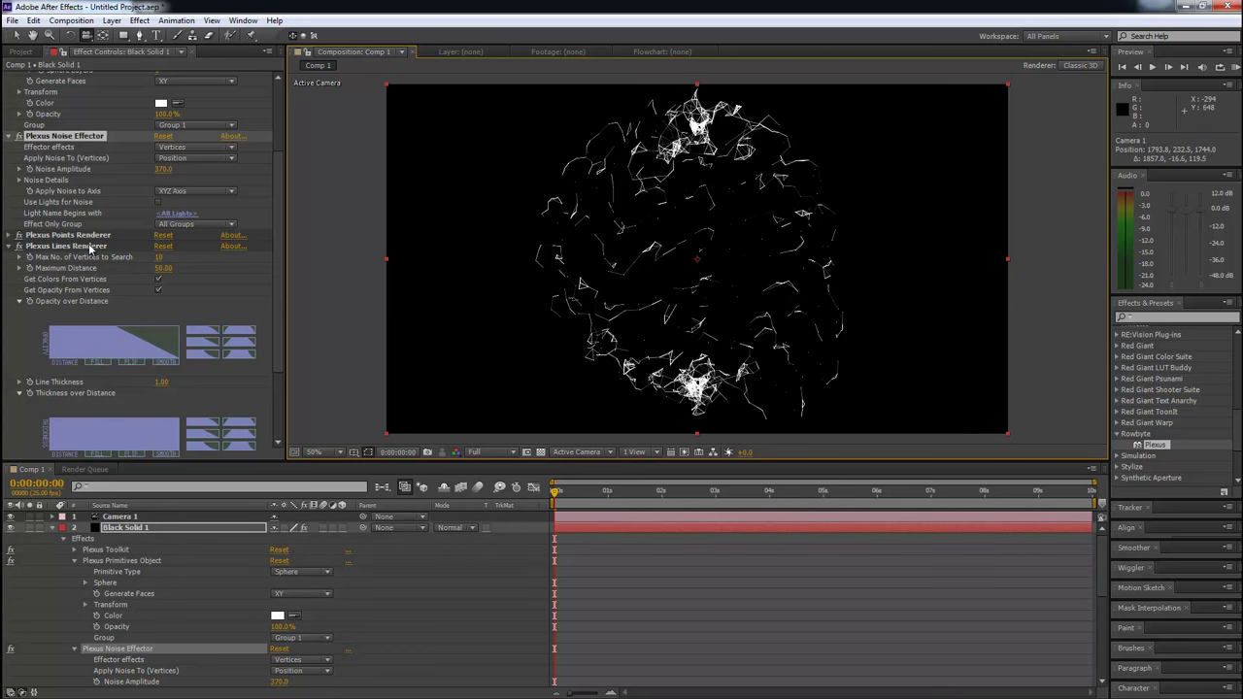
Delete the Plexus Points Renderer from the black solid
left_click(89, 236)
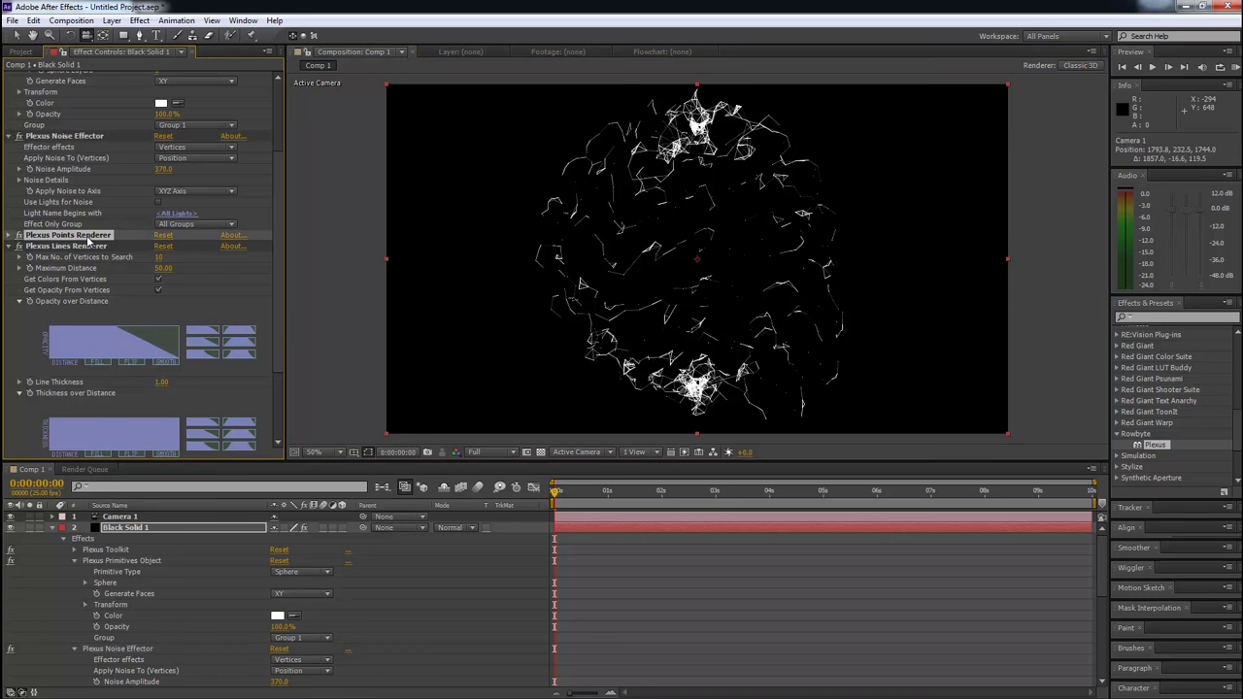
right_click(89, 240)
left_click(77, 243)
key("Delete")
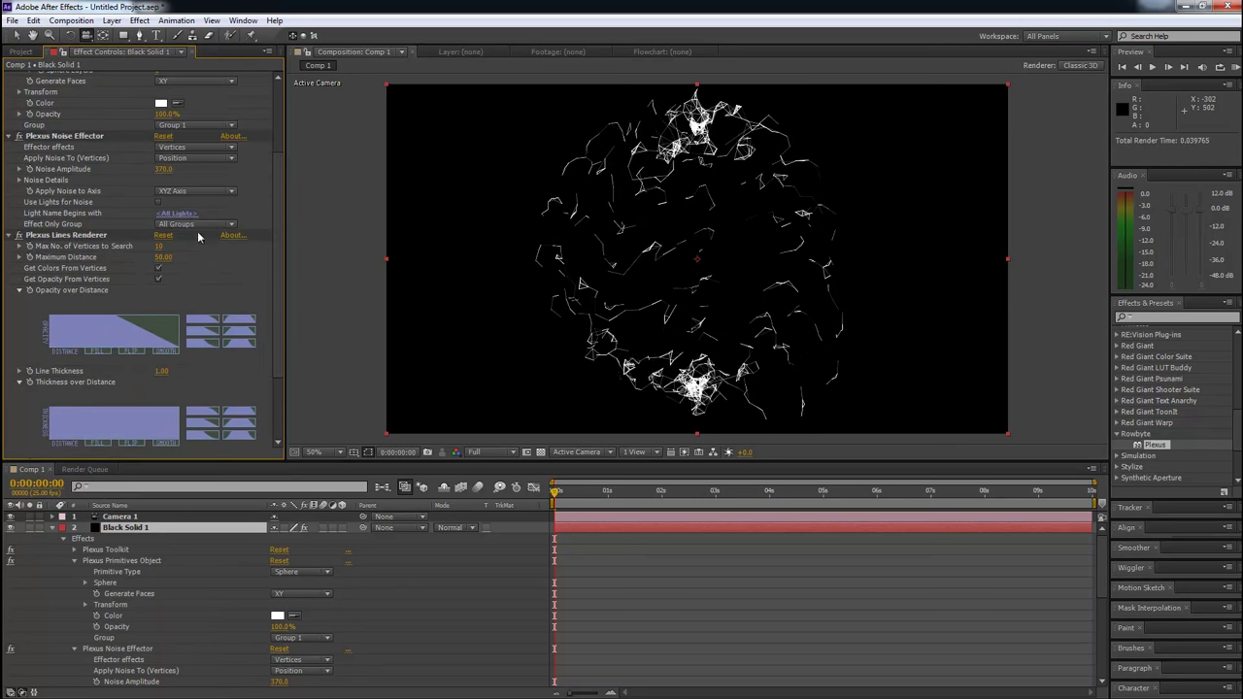
Apply the smooth bell-shaped preset to the Lines Renderer's Opacity over Distance and Thickness over Distance graphs, inspecting the lines up close
left_click(133, 240)
scroll(159, 323, "down", 1)
scroll(158, 323, "down", 2)
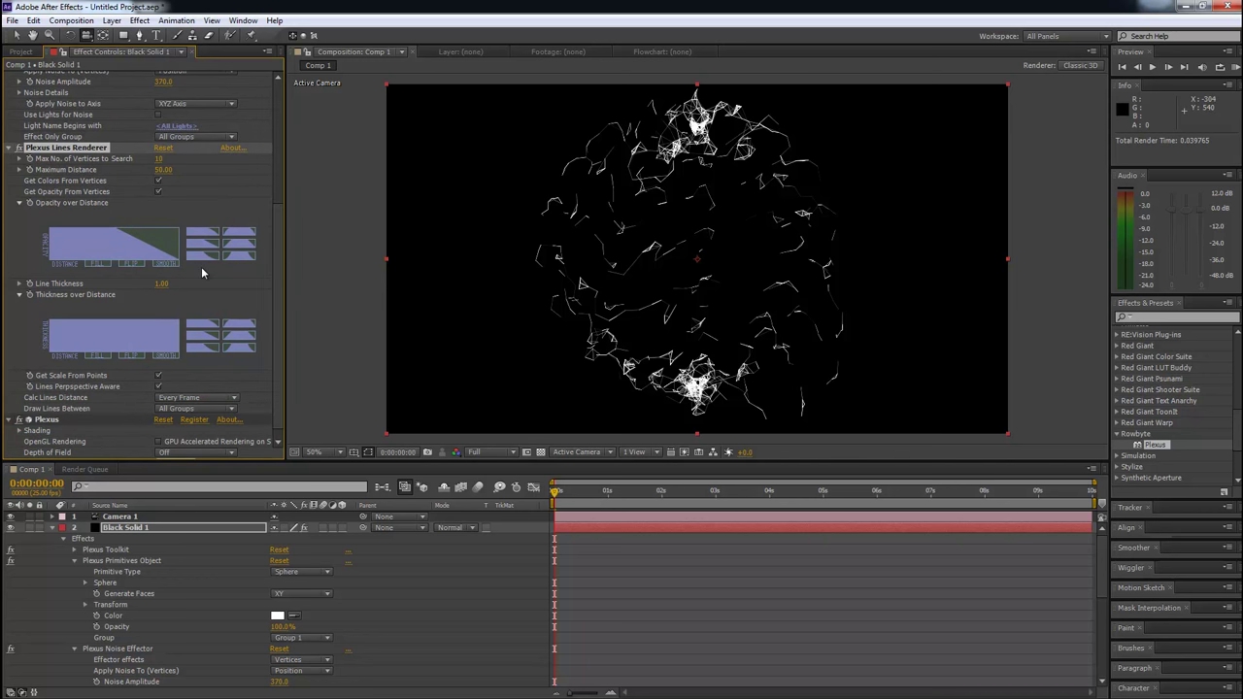
left_click(234, 255)
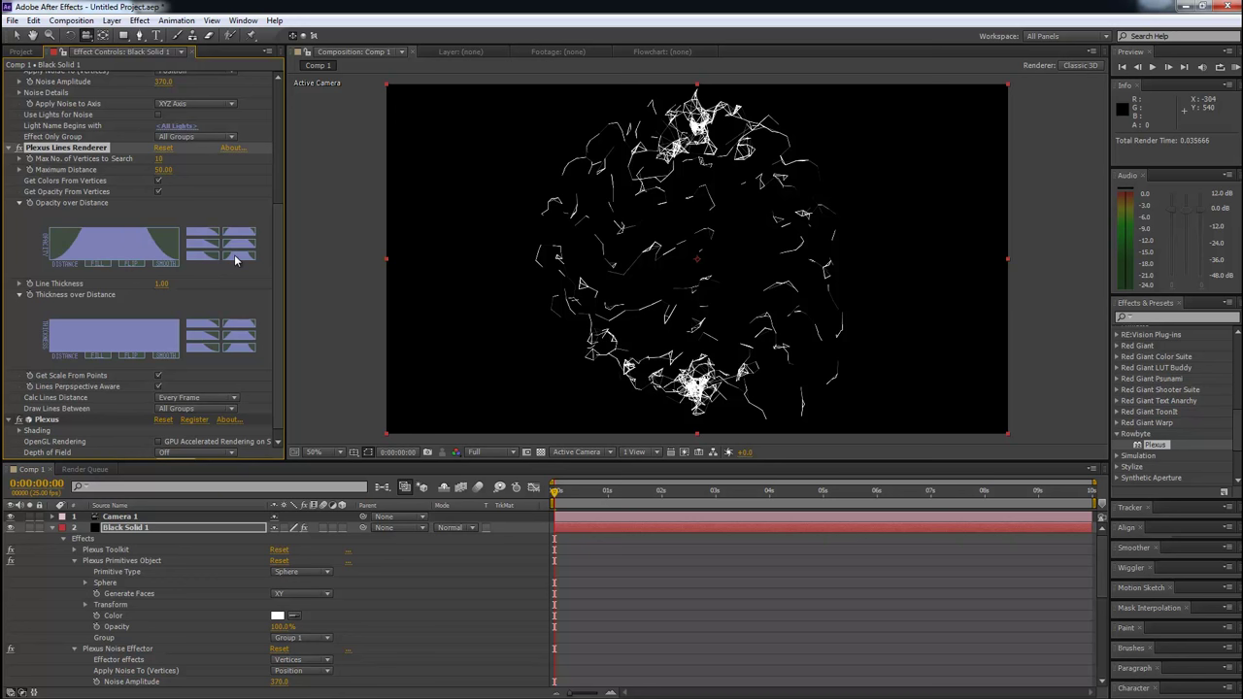
left_click_drag(699, 243, 507, 231)
left_click_drag(567, 235, 682, 276)
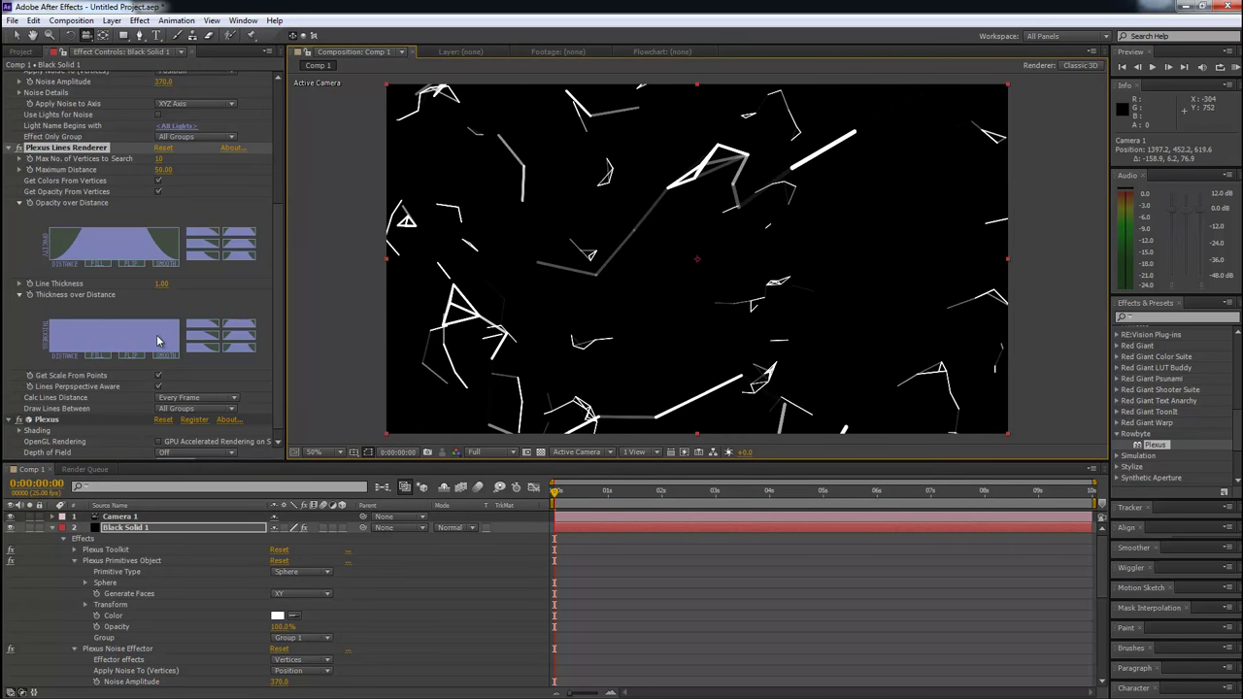
left_click(233, 348)
mouse_move(544, 272)
left_mouse_down()
mouse_move(605, 257)
mouse_move(504, 270)
mouse_move(652, 265)
mouse_move(527, 269)
left_mouse_up()
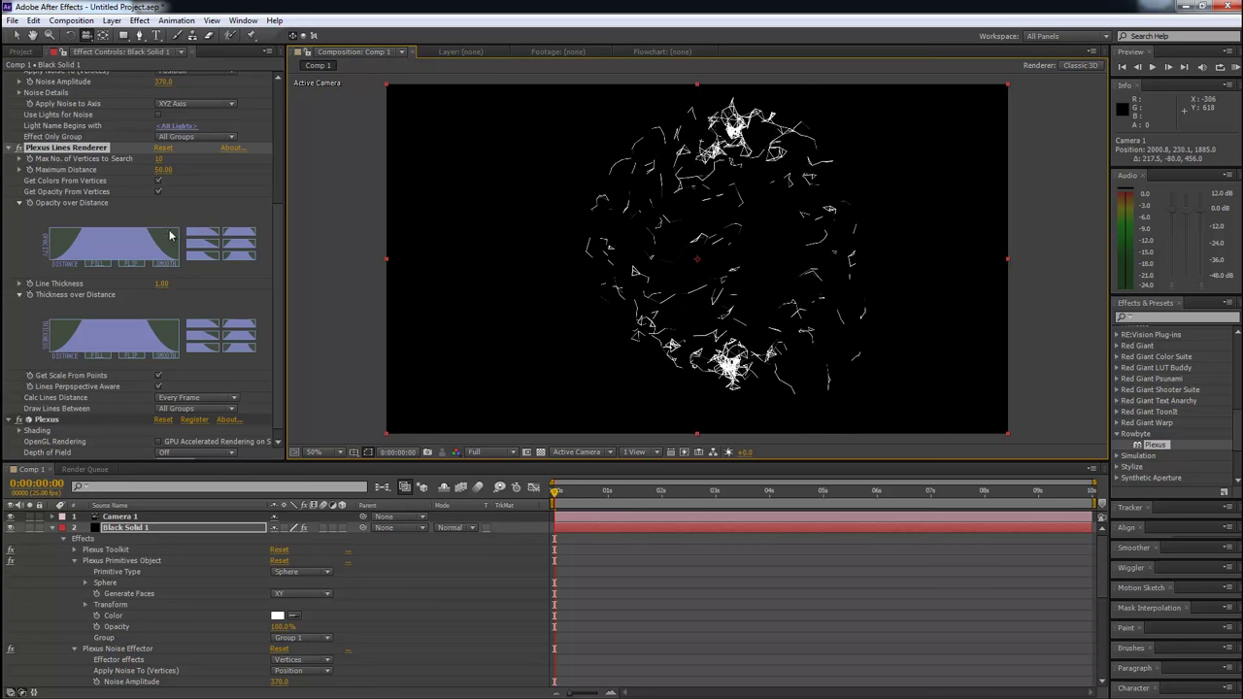
Raise the Plexus Noise Effector's Noise Amplitude to 704
scroll(170, 189, "up", 1)
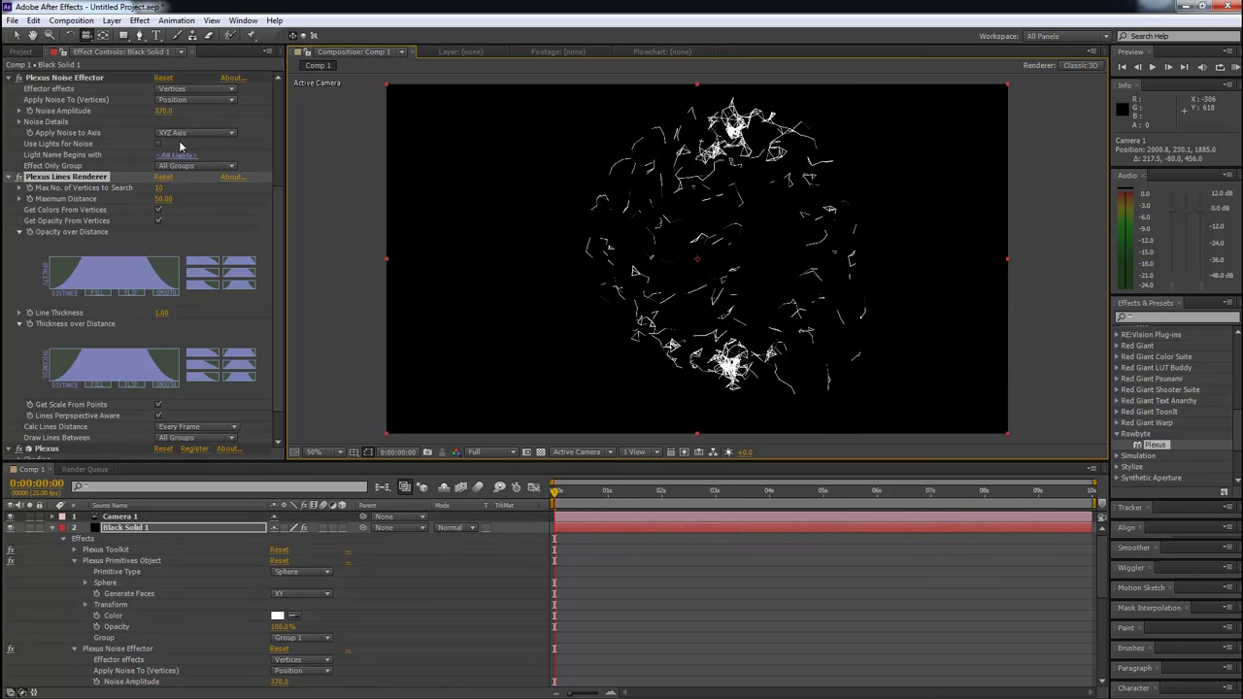
left_click_drag(163, 115, 379, 110)
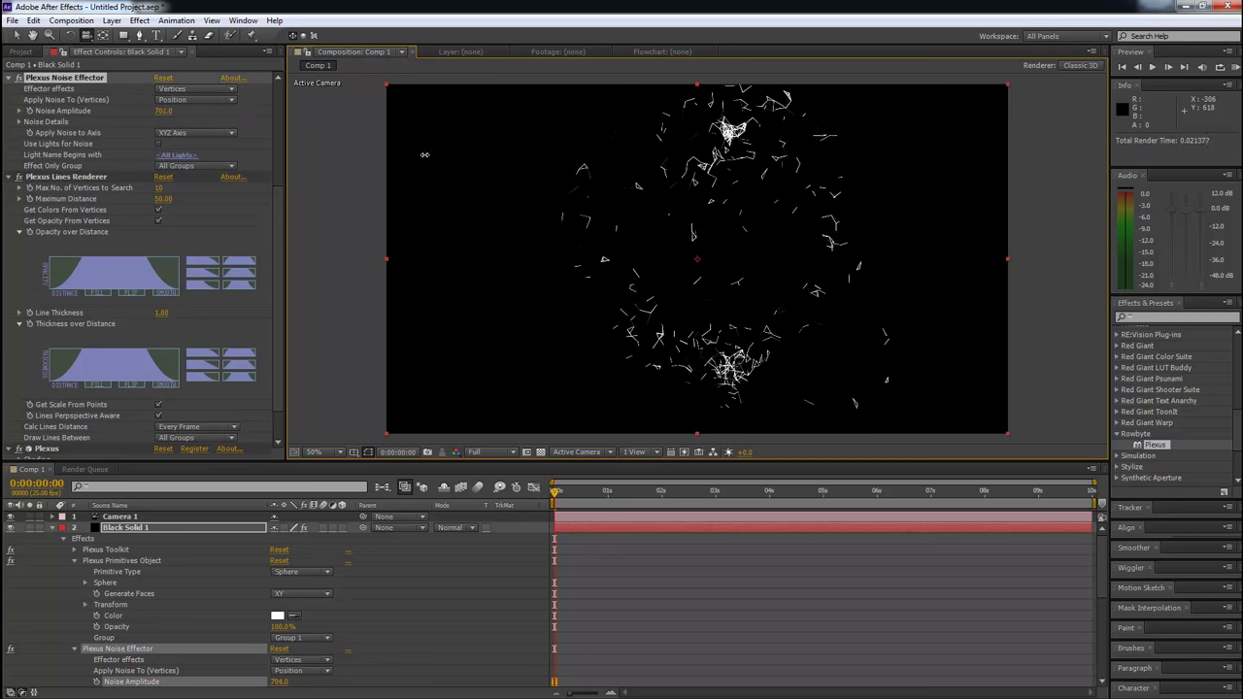
scroll(184, 200, "up", 1)
scroll(184, 200, "up", 4)
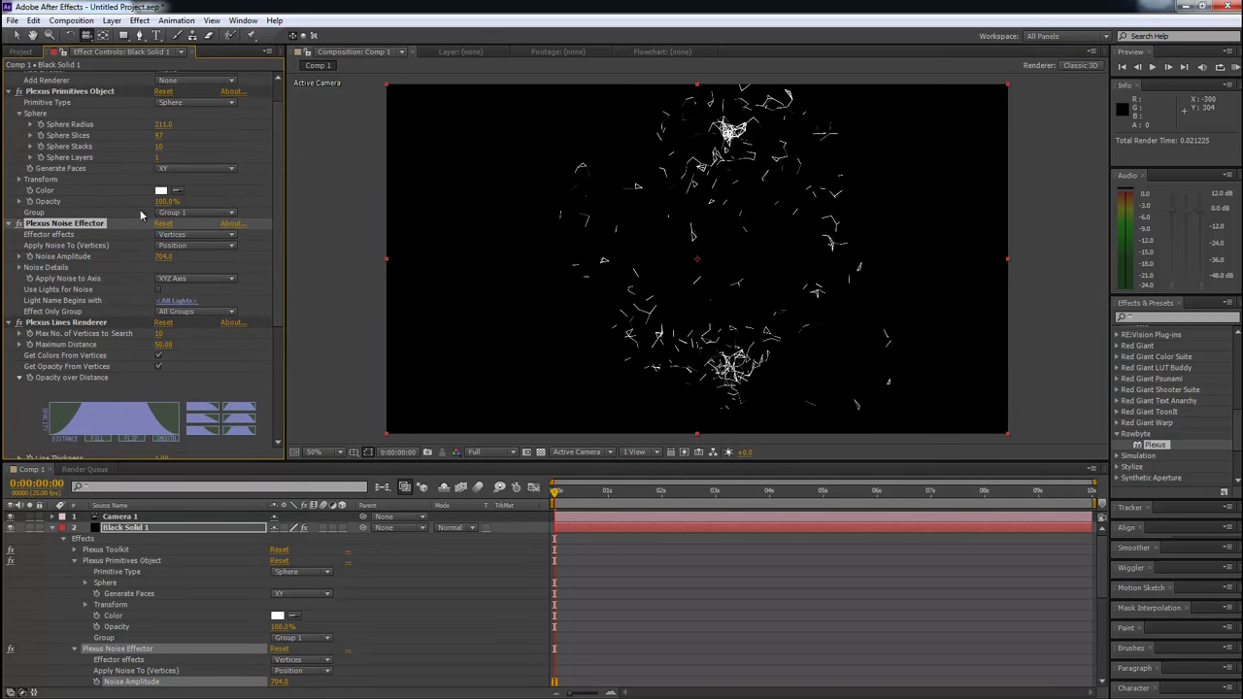
Raise the Plexus Lines Renderer's Maximum Distance to 104 and orbit the camera around the sphere
scroll(146, 263, "down", 2)
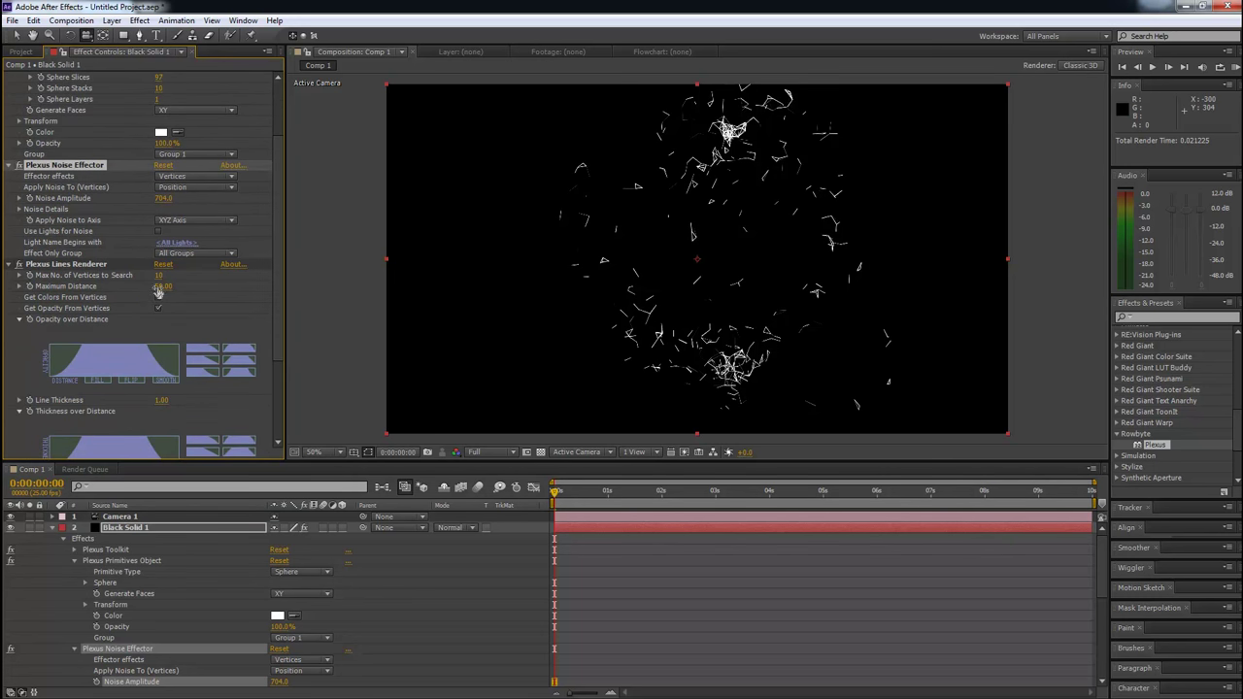
left_click_drag(162, 286, 189, 281)
left_click_drag(670, 247, 830, 267)
Add a Facets renderer to the Plexus sphere and move the camera slightly closer
scroll(144, 174, "up", 3)
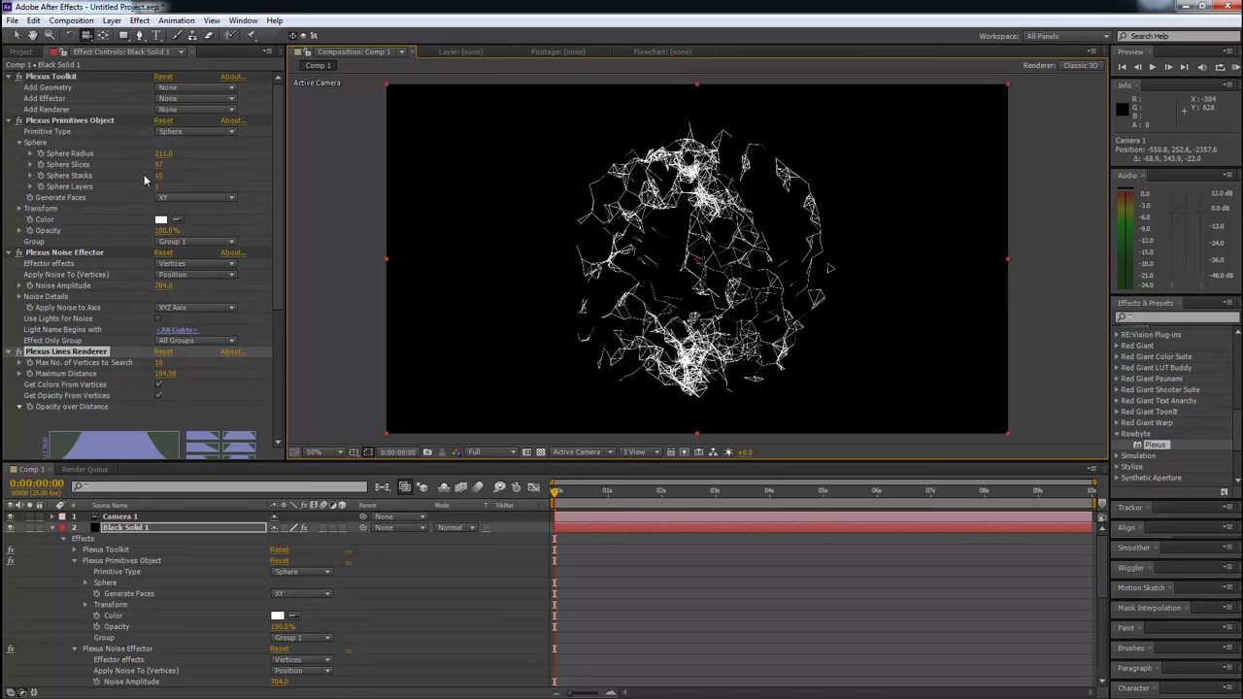
left_click(194, 109)
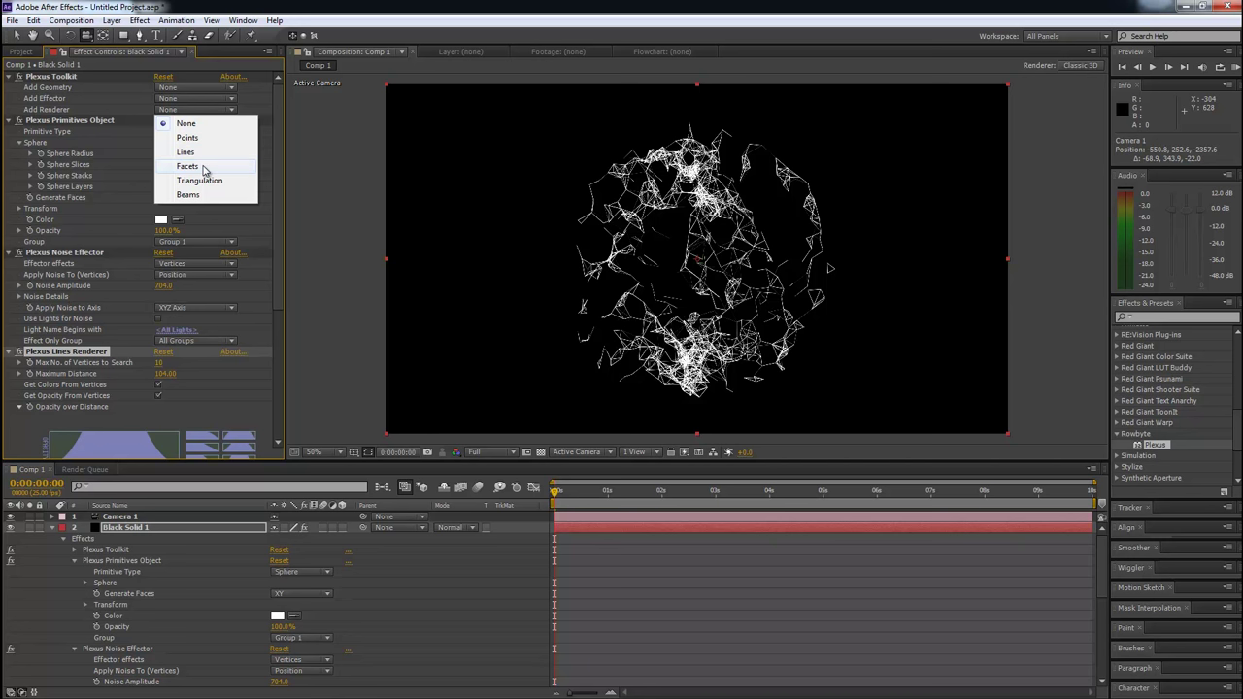
left_click(187, 166)
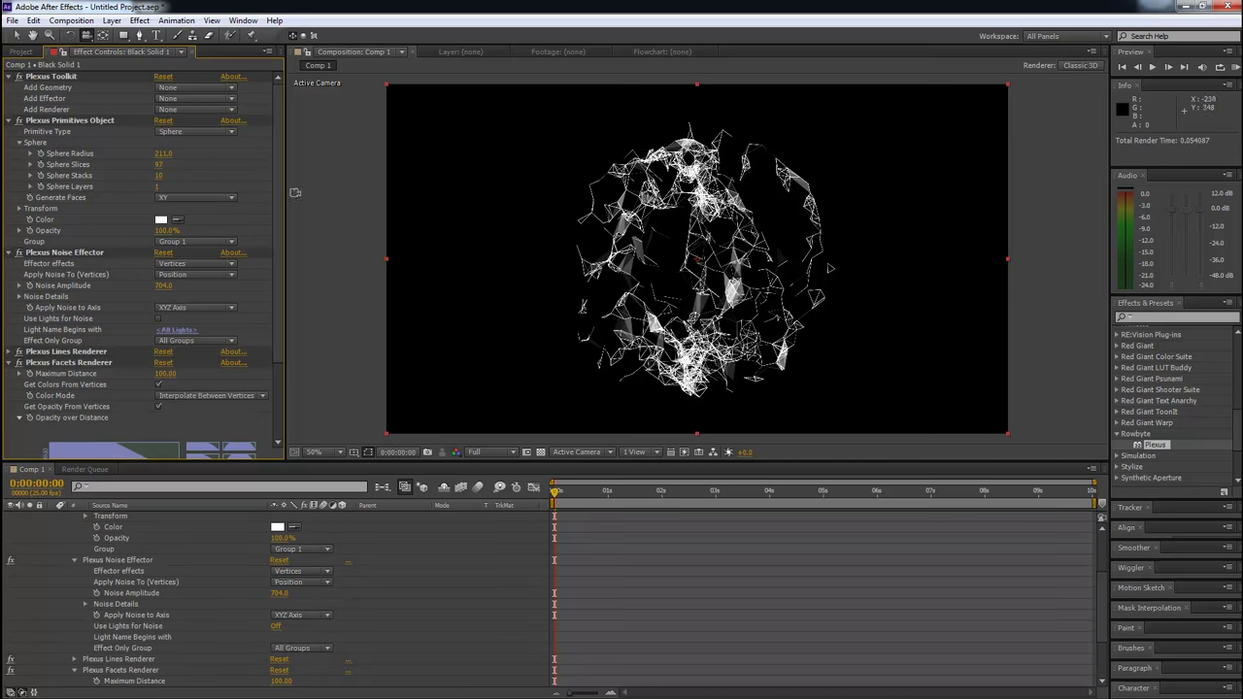
mouse_move(844, 270)
left_mouse_down()
mouse_move(839, 284)
mouse_move(839, 269)
left_mouse_up()
Expand the Plexus Lines Renderer settings and set its Line Thickness to 0.5
scroll(135, 391, "down", 3)
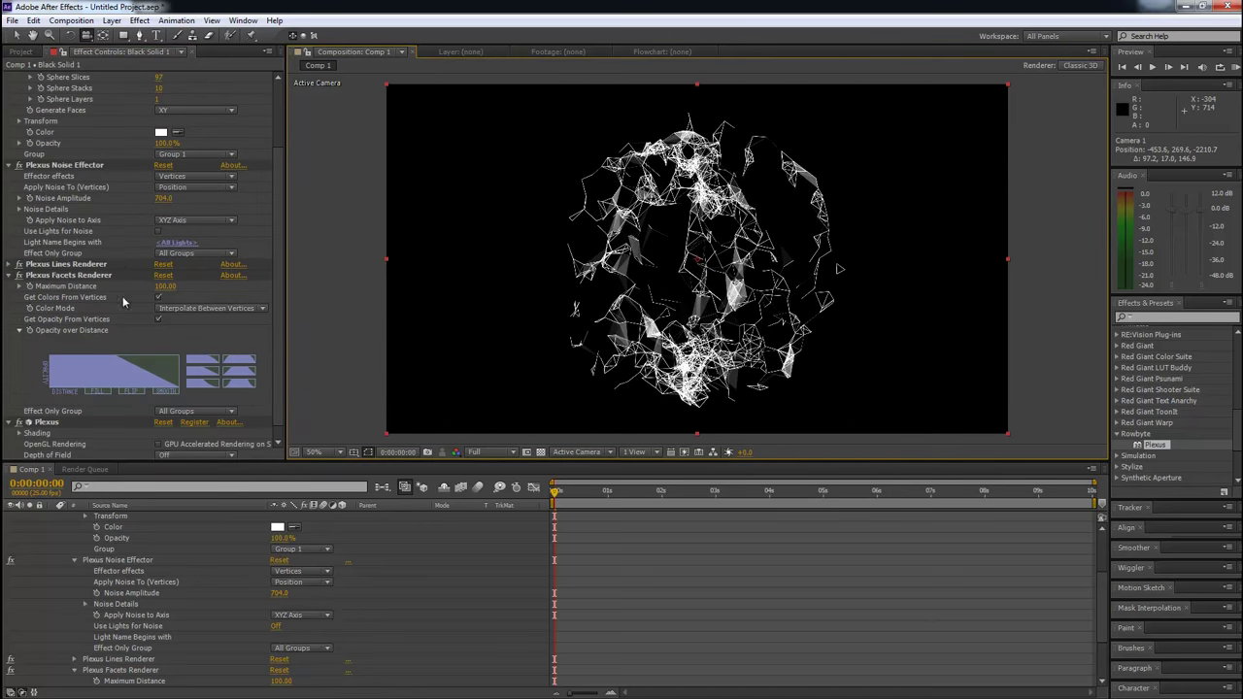
left_click(111, 268)
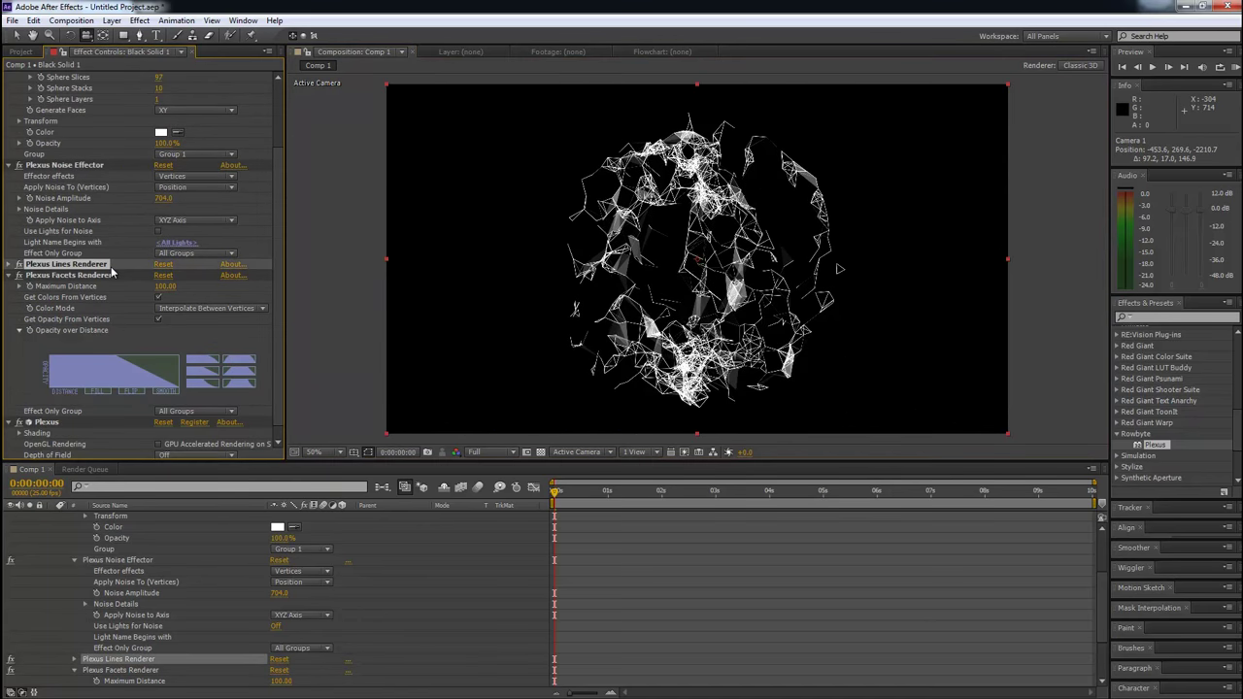
left_click(9, 264)
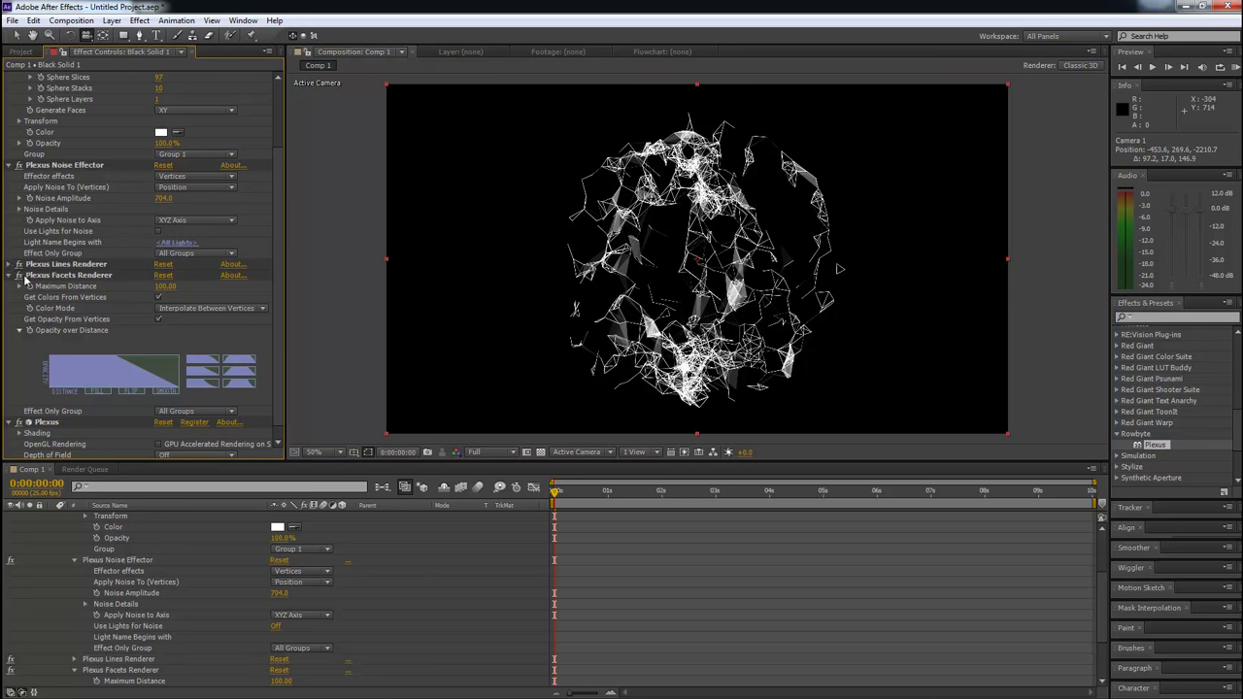
left_click(9, 264)
scroll(100, 309, "down", 4)
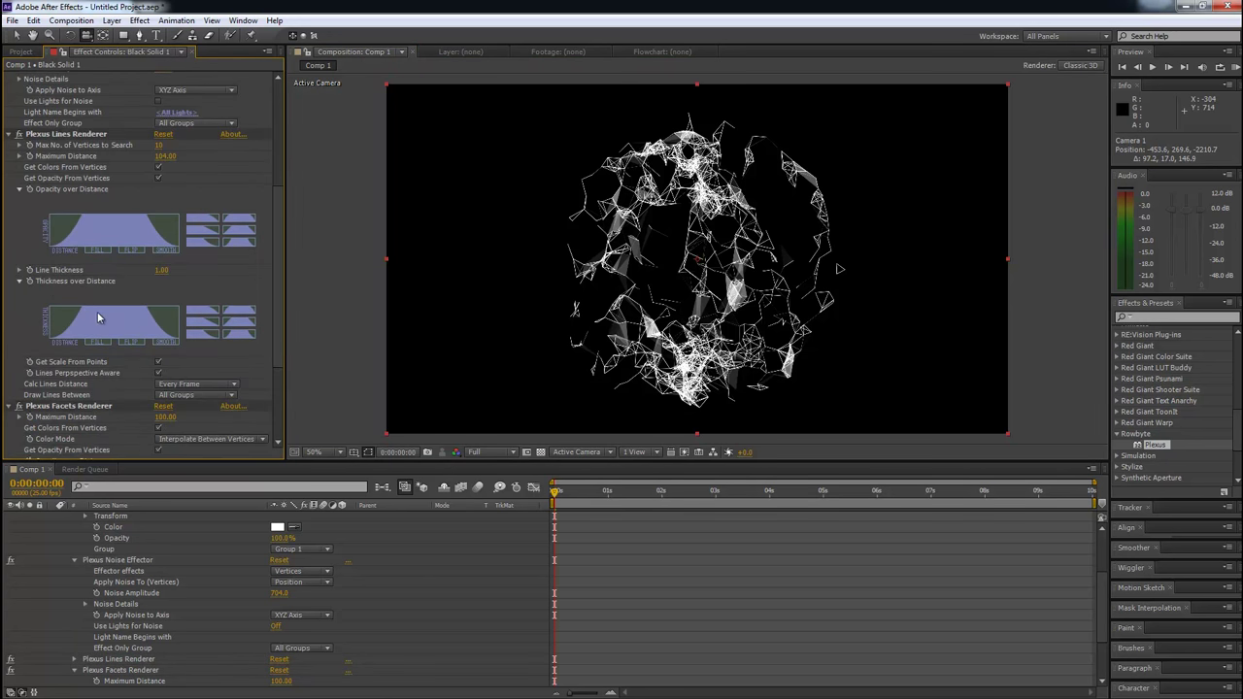
left_click_drag(162, 278, 160, 277)
left_click(162, 271)
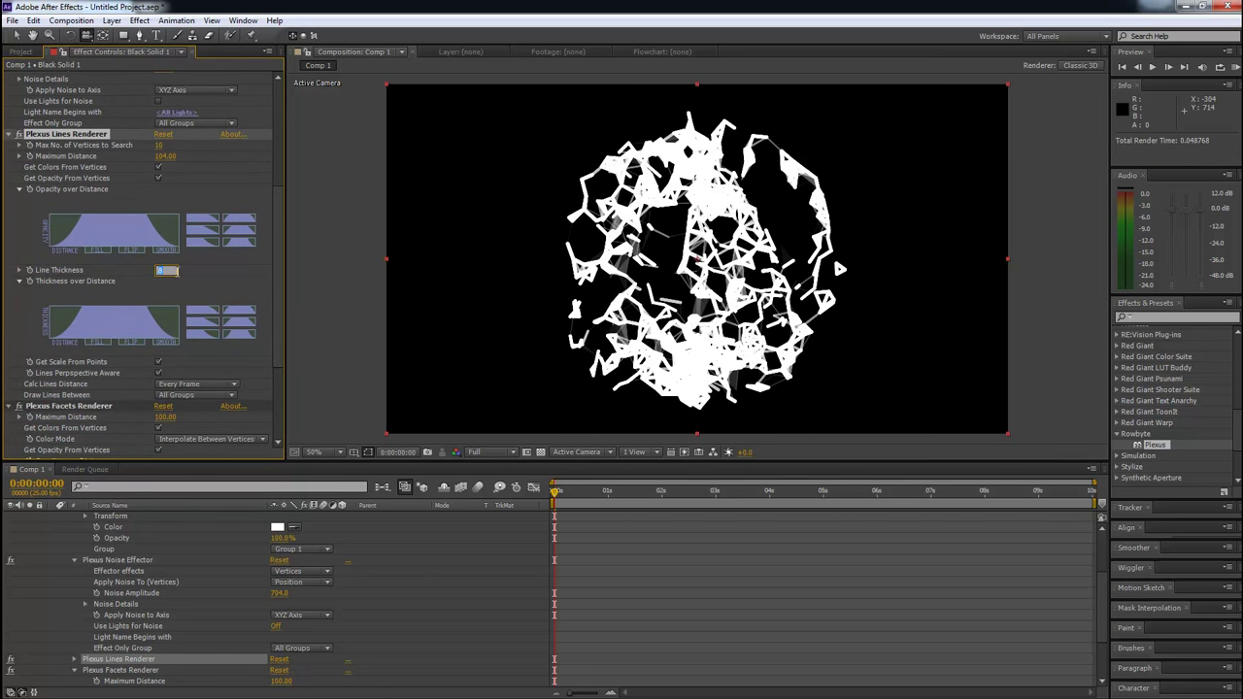
type("0.5")
key("Return")
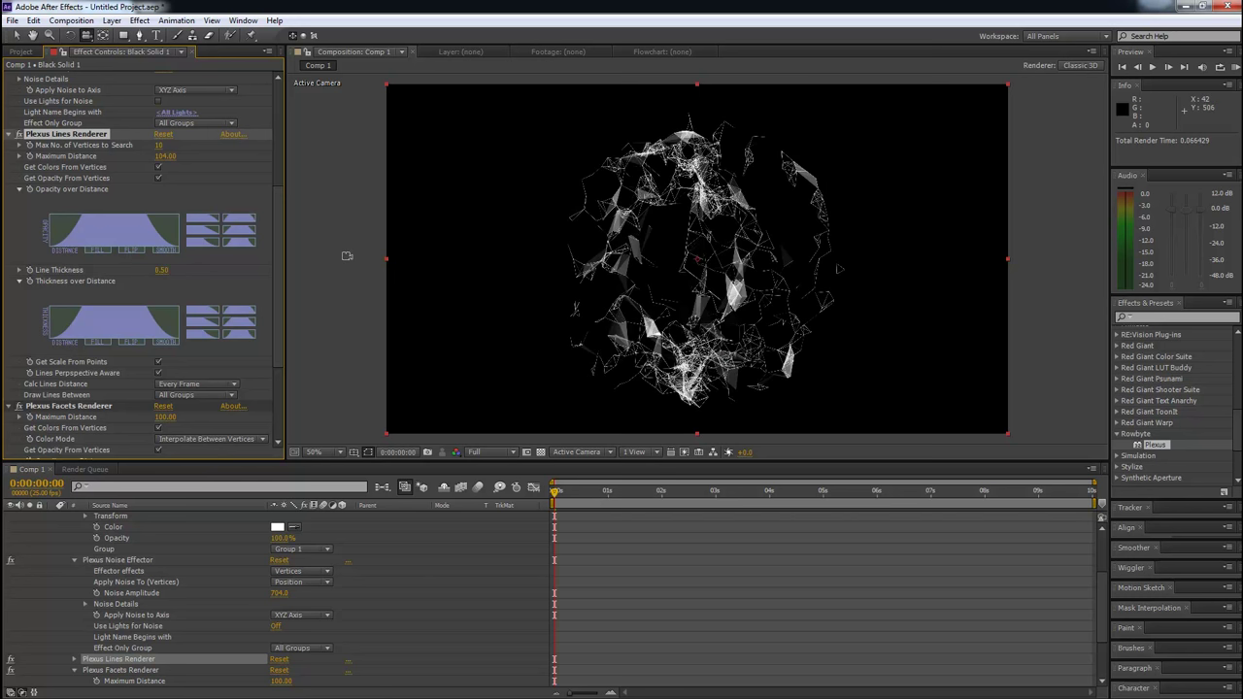
Move the camera closer and try a Line Thickness of 3 on the Plexus Lines Renderer
left_click_drag(696, 240, 738, 242)
left_click(161, 271)
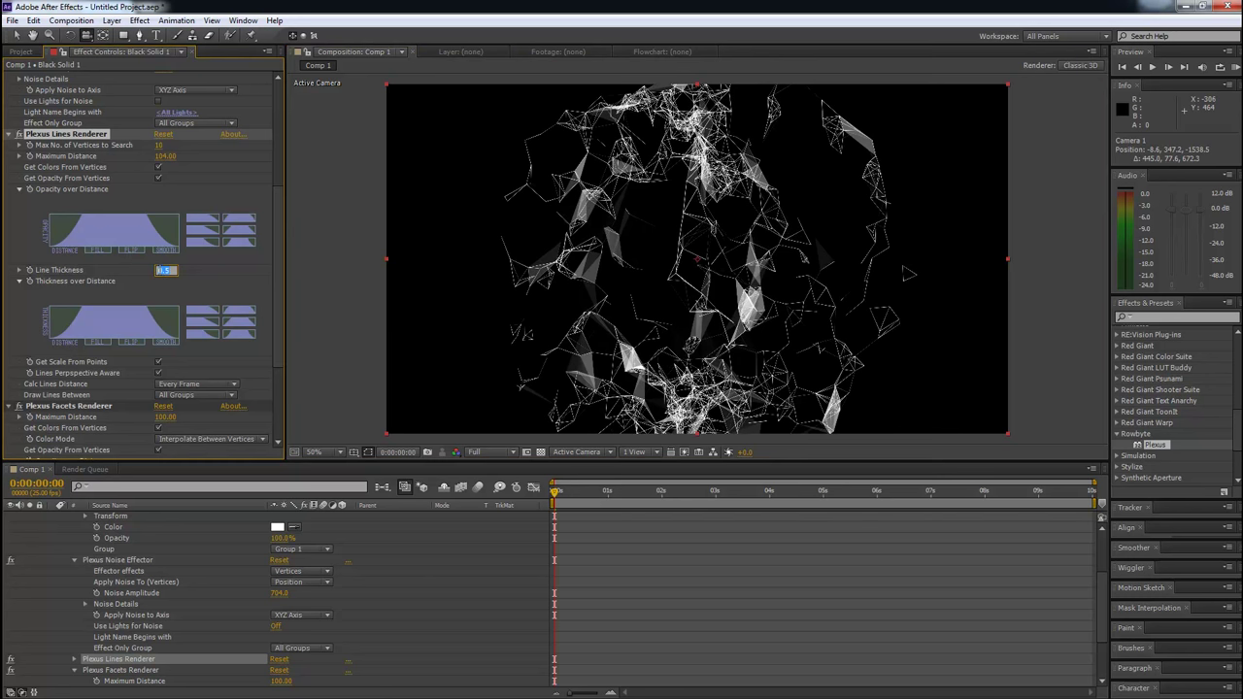
type("3")
key("Return")
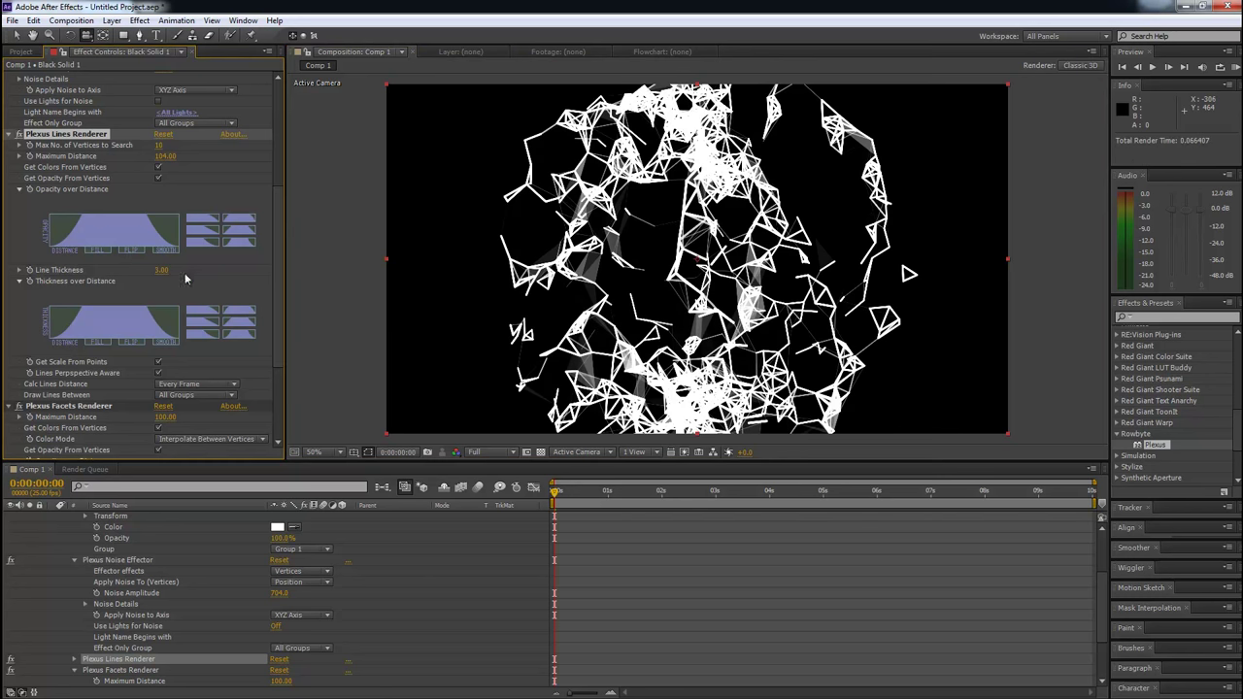
left_click_drag(623, 319, 645, 306)
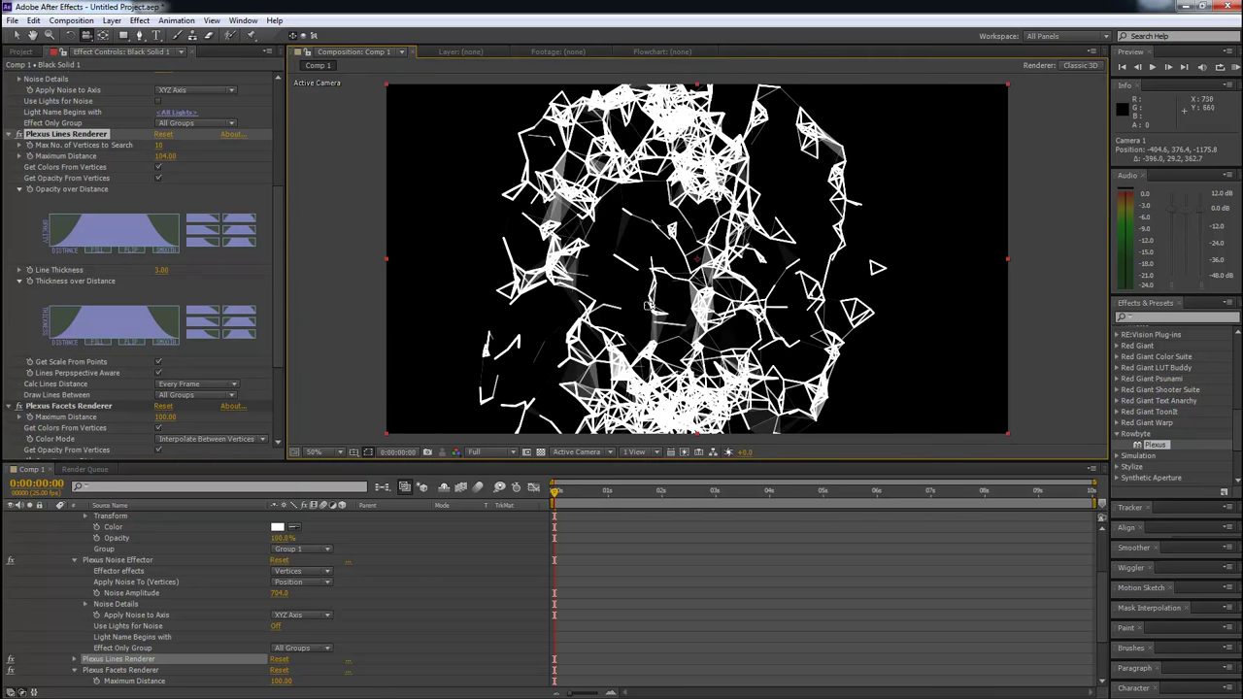
Set the Plexus Lines Renderer's Line Thickness to 0.1 and pull the camera back slightly from the sphere
left_click(155, 270)
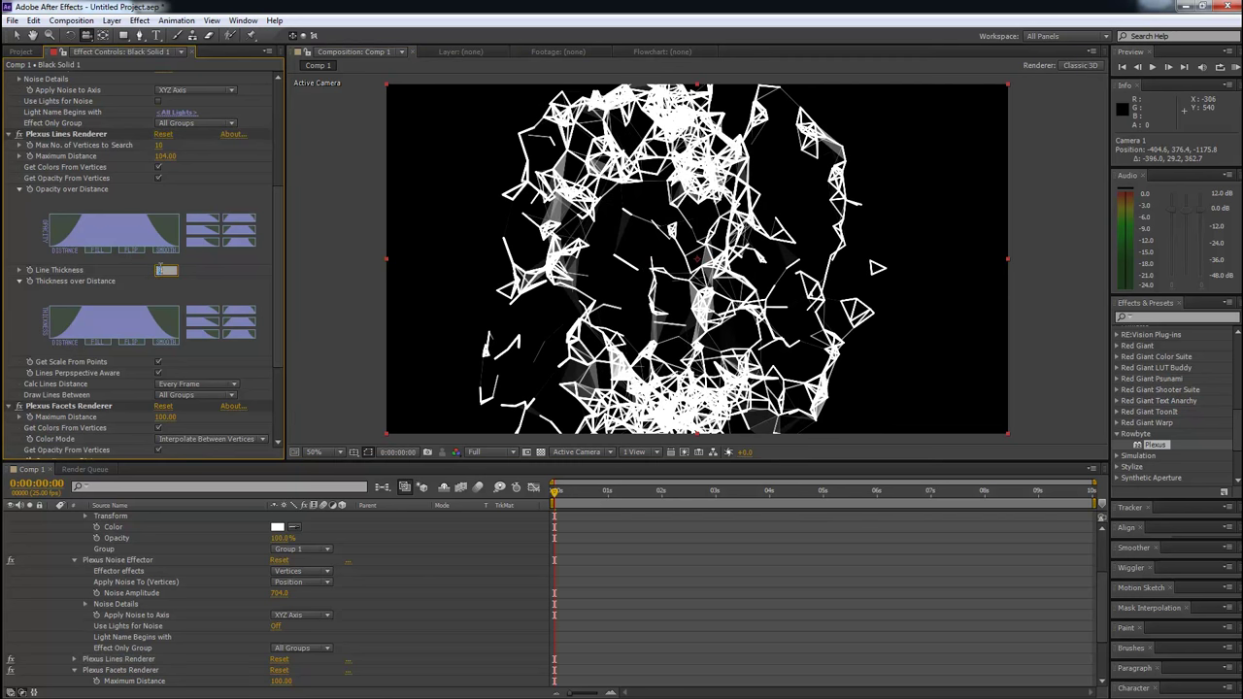
type("0.1")
key("Return")
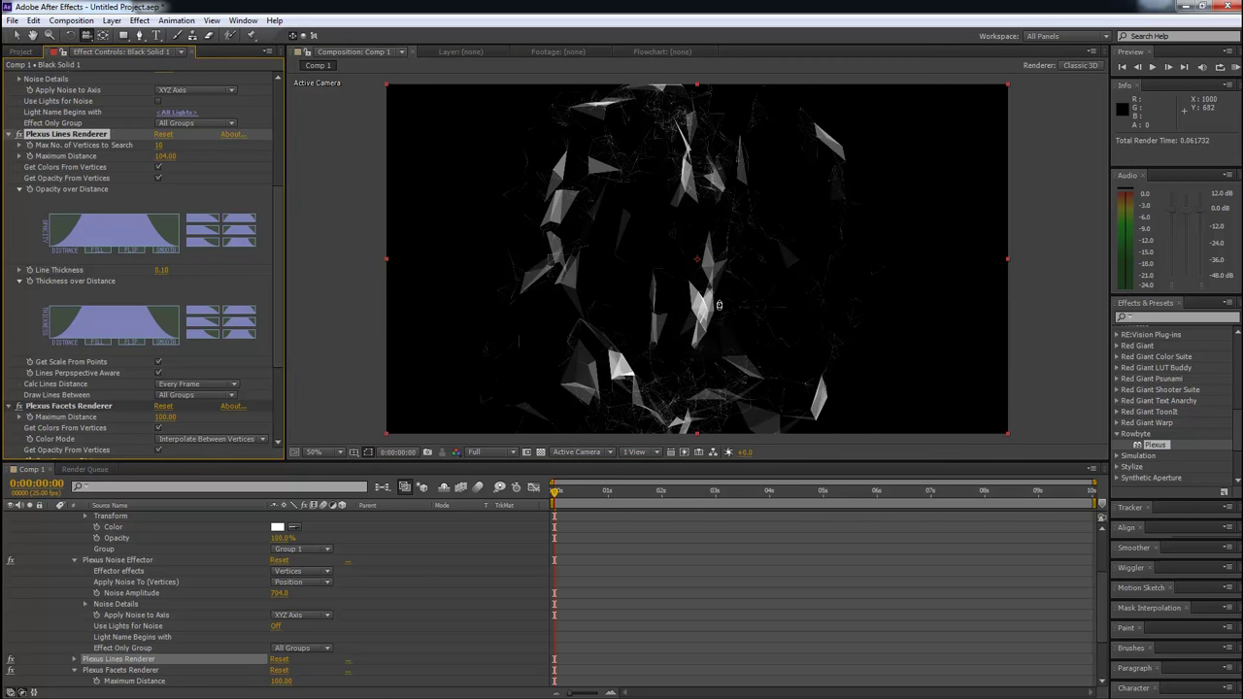
mouse_move(578, 304)
left_mouse_down()
mouse_move(781, 312)
mouse_move(599, 305)
left_mouse_up()
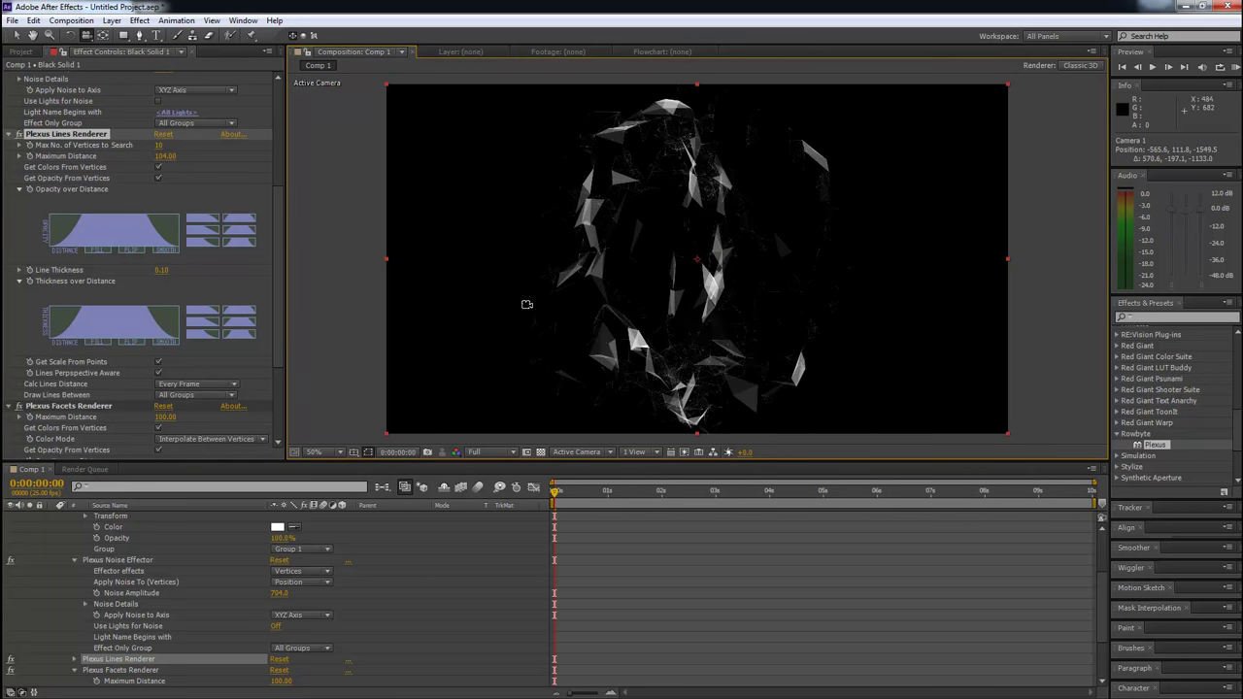
Try a Maximum Distance of 152 on the Plexus Facets Renderer from several camera angles and settle on 103
scroll(116, 309, "down", 5)
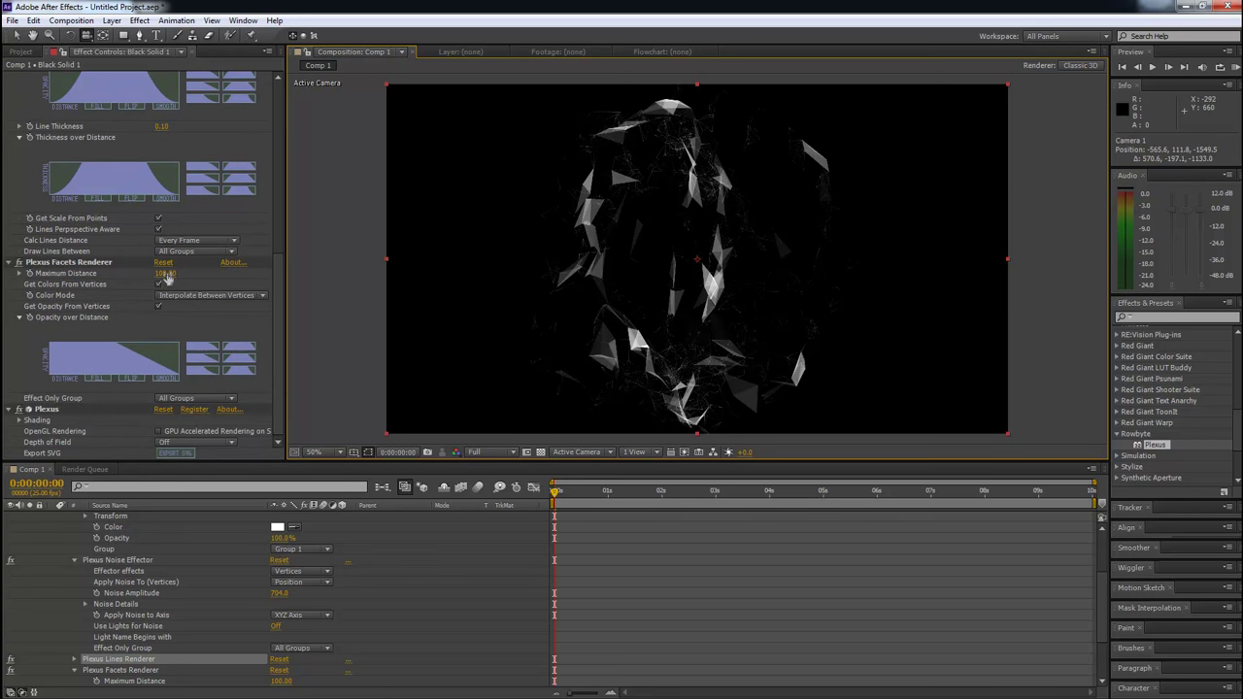
left_click_drag(165, 273, 193, 268)
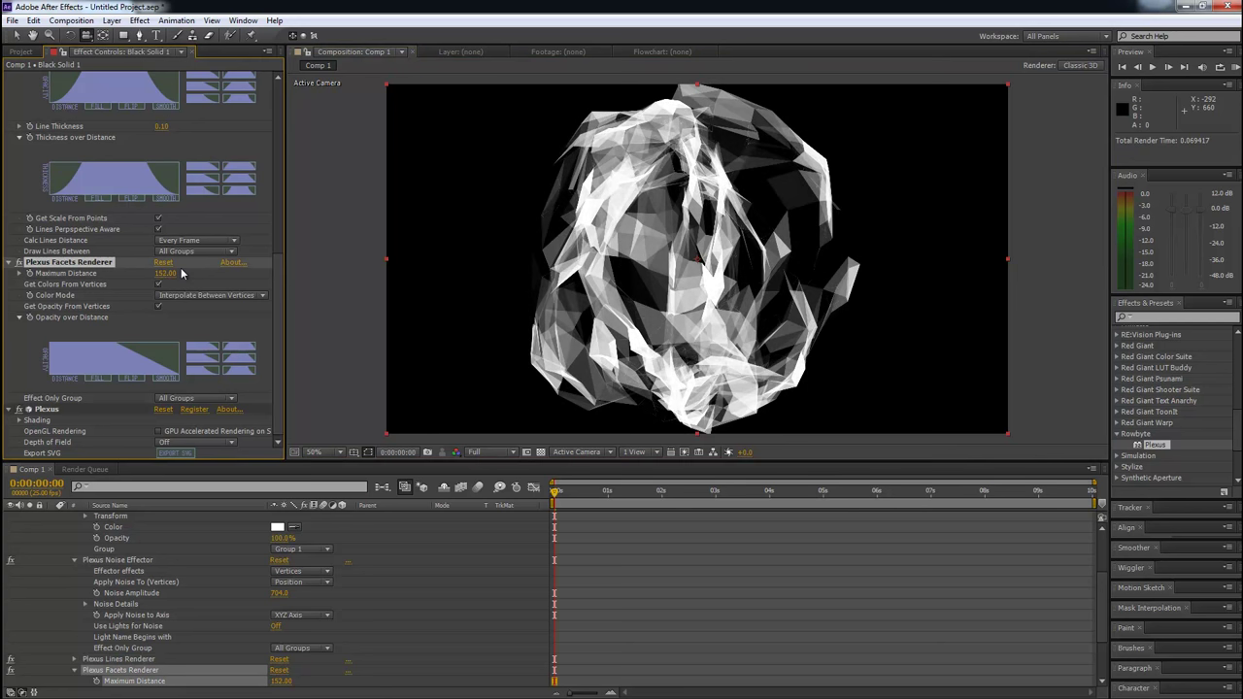
left_click_drag(365, 258, 681, 294)
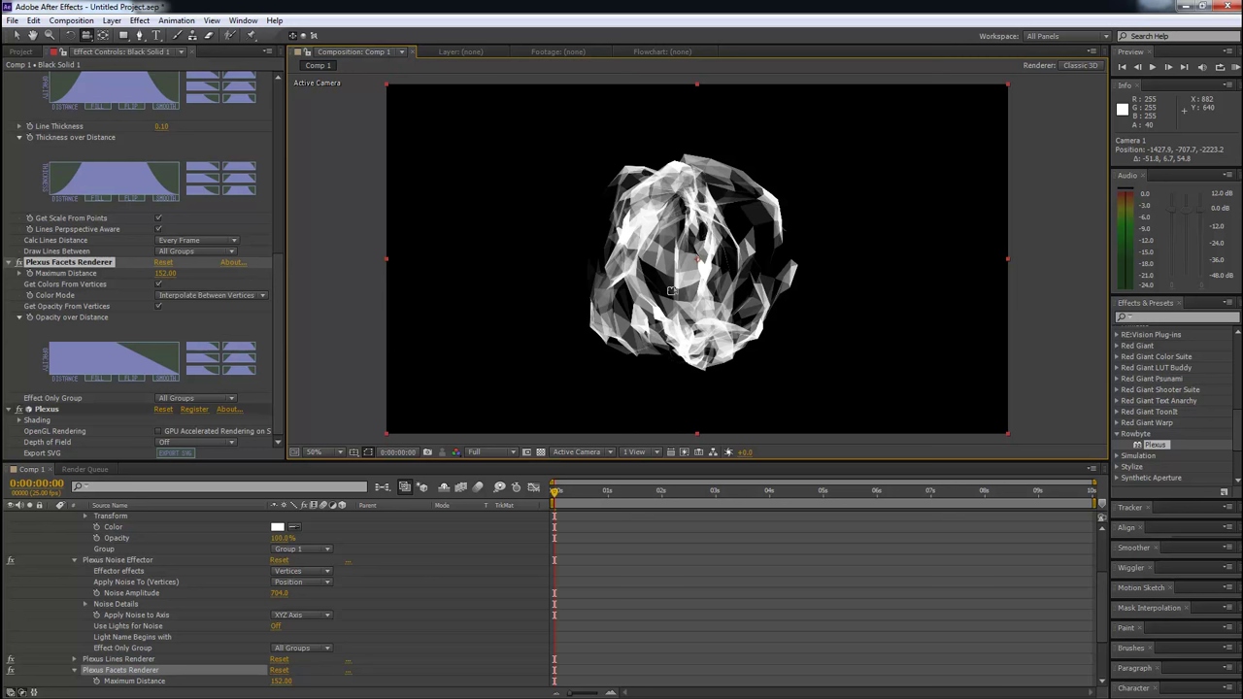
left_click_drag(674, 287, 741, 278)
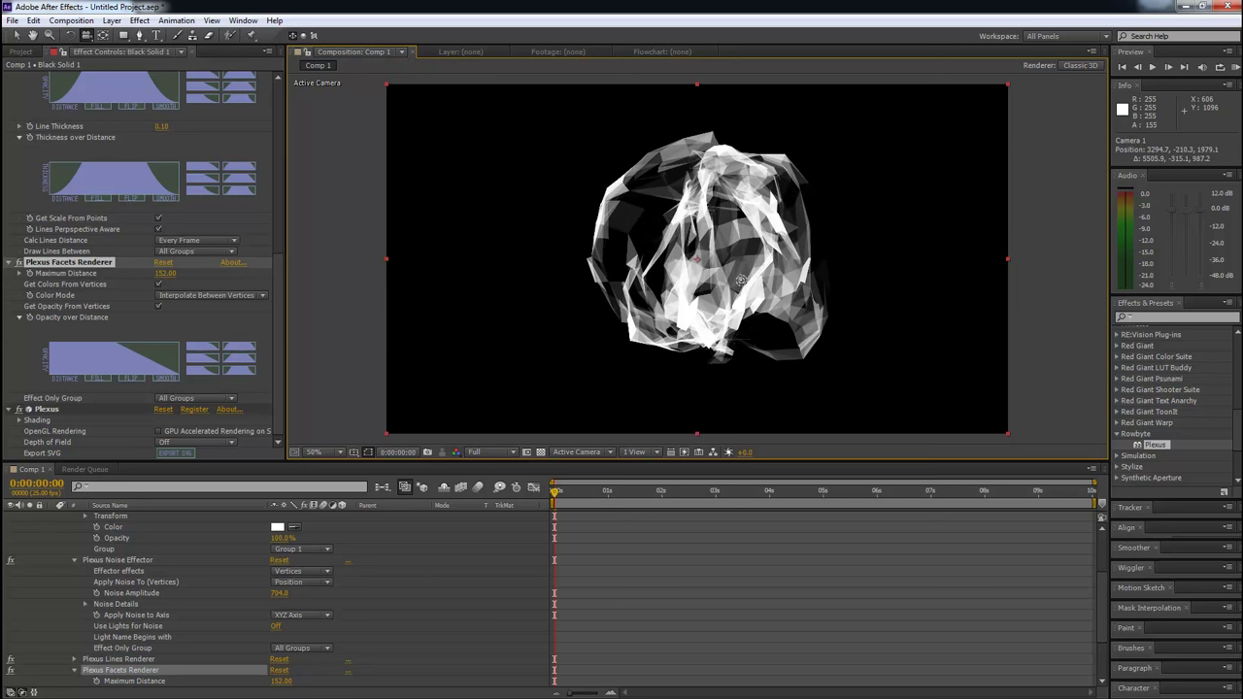
left_click_drag(741, 280, 672, 306)
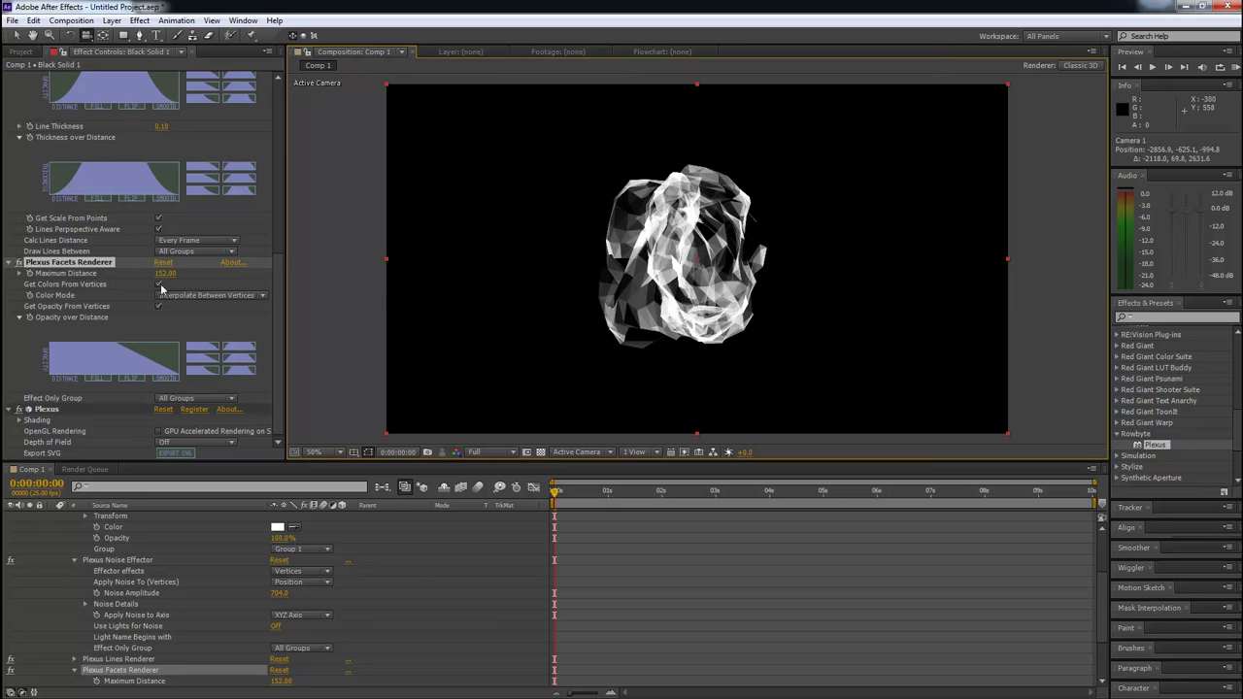
left_click_drag(163, 273, 129, 275)
Add a Triangulation renderer to the Plexus sphere and move the camera around to a closer view
scroll(129, 275, "up", 10)
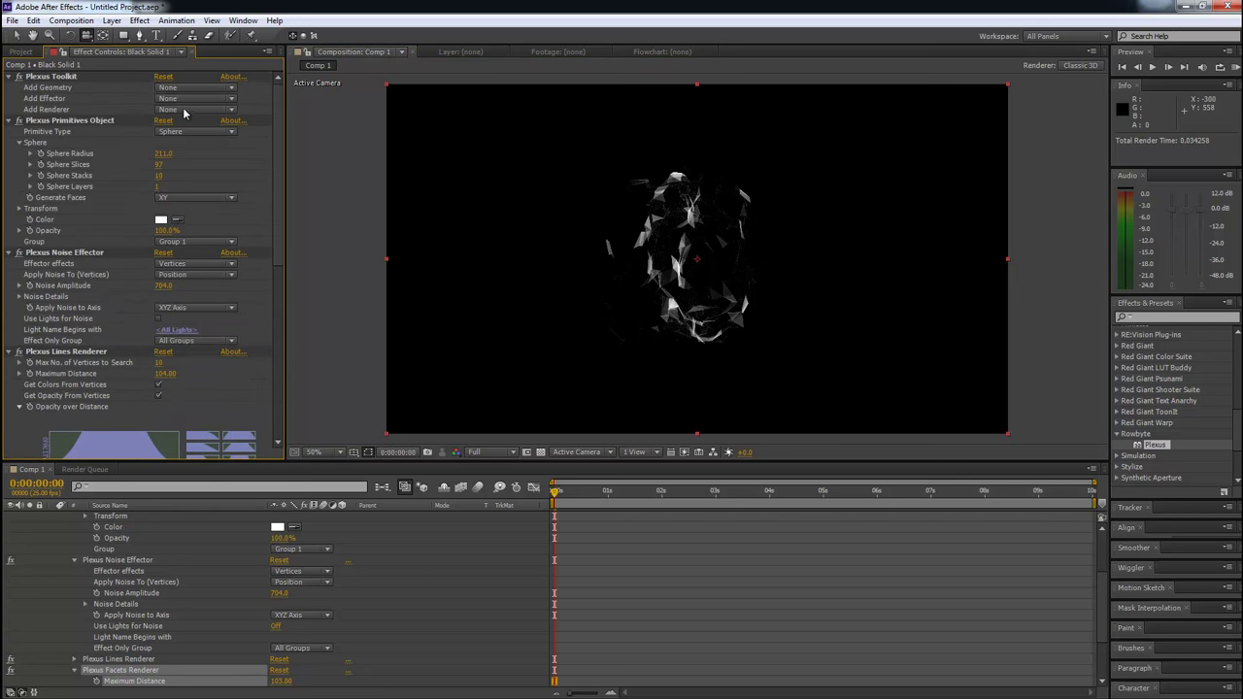
left_click(183, 111)
left_click(230, 185)
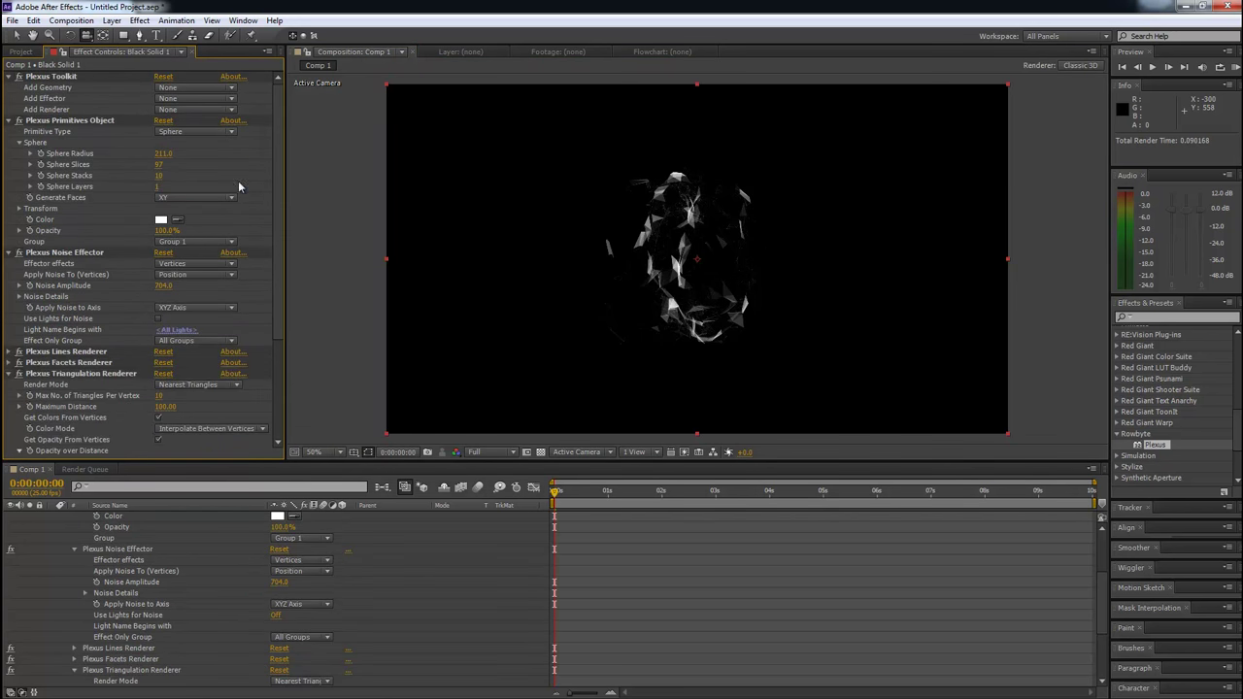
left_click_drag(616, 309, 553, 311)
Set the Triangulation Renderer's Max No. of Triangles Per Vertex to 1 and orbit the camera around the sphere
scroll(118, 377, "down", 1)
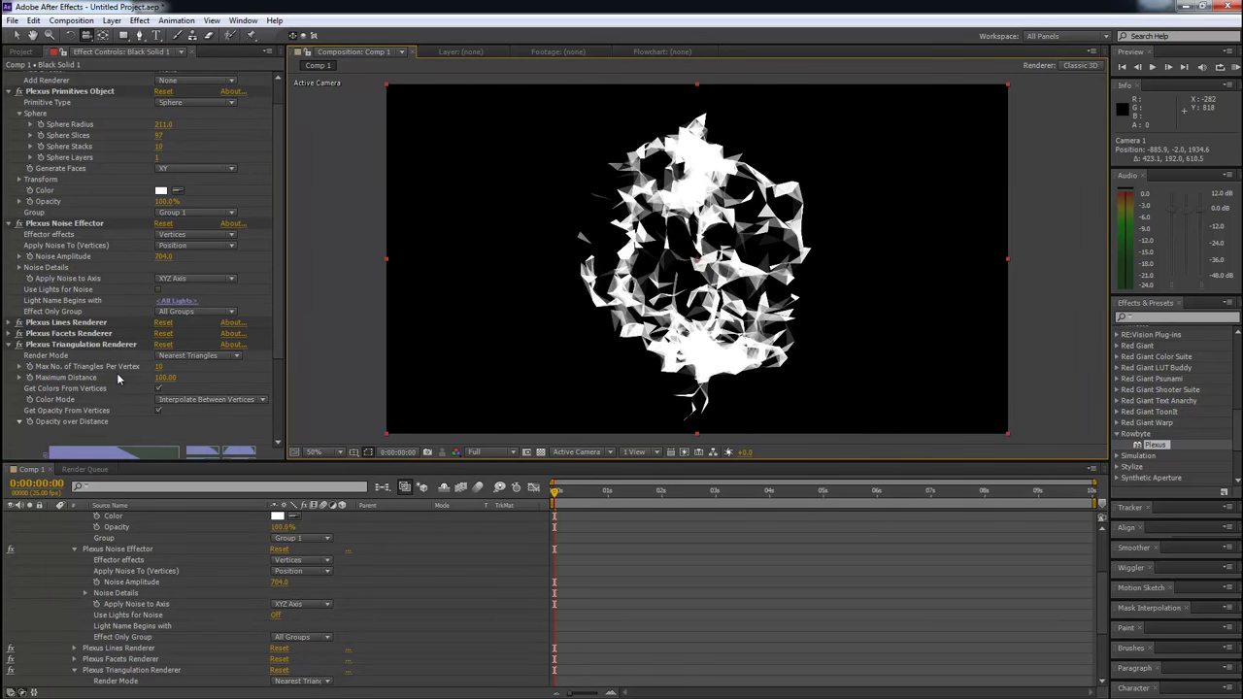
scroll(107, 355, "down", 2)
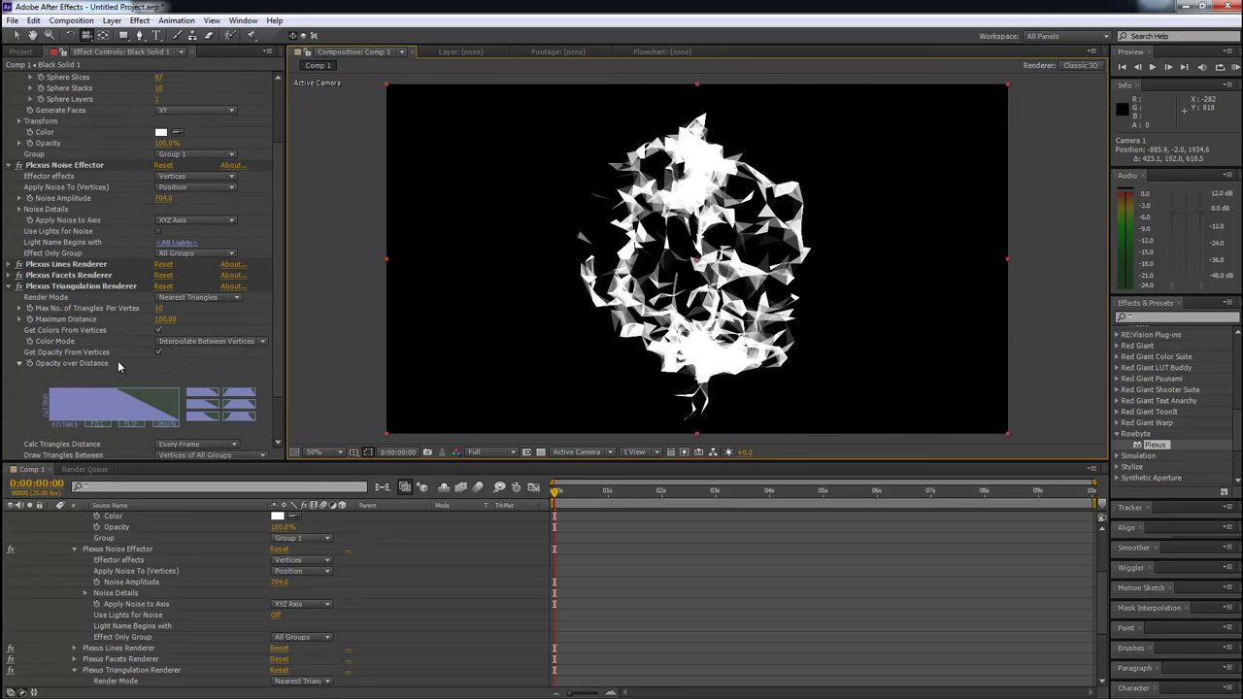
left_click_drag(163, 323, 160, 309)
left_click(161, 308)
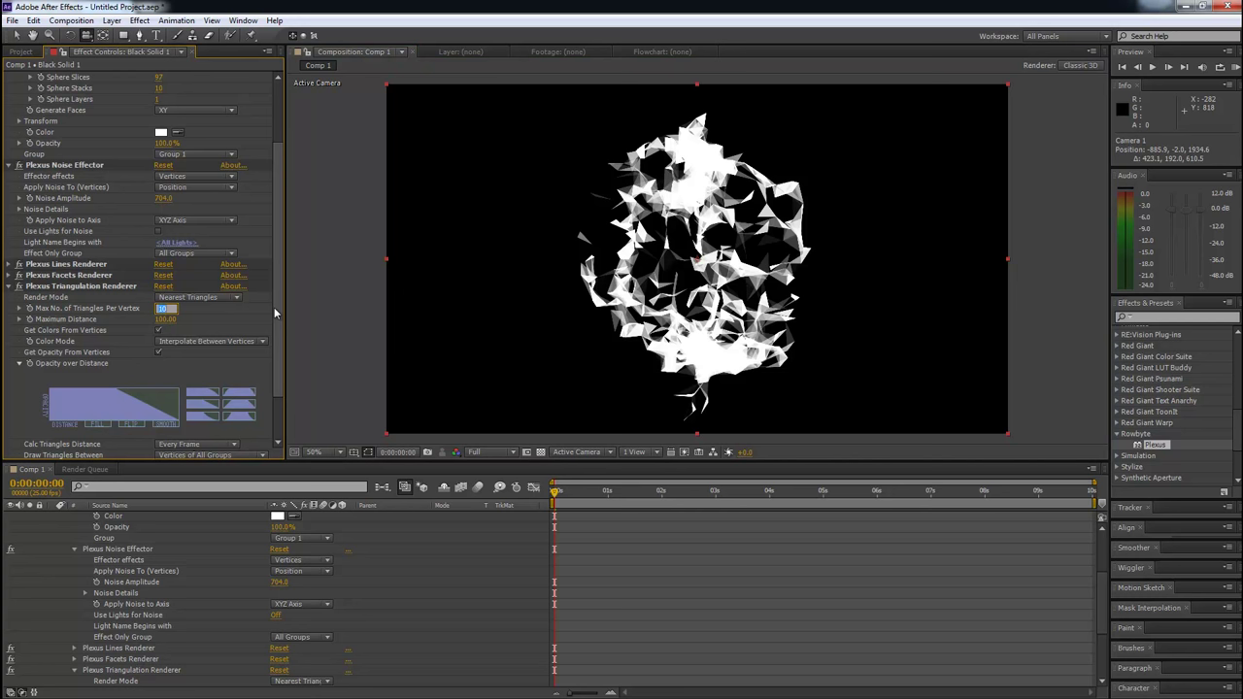
type("1")
key("Return")
left_click_drag(738, 282, 511, 278)
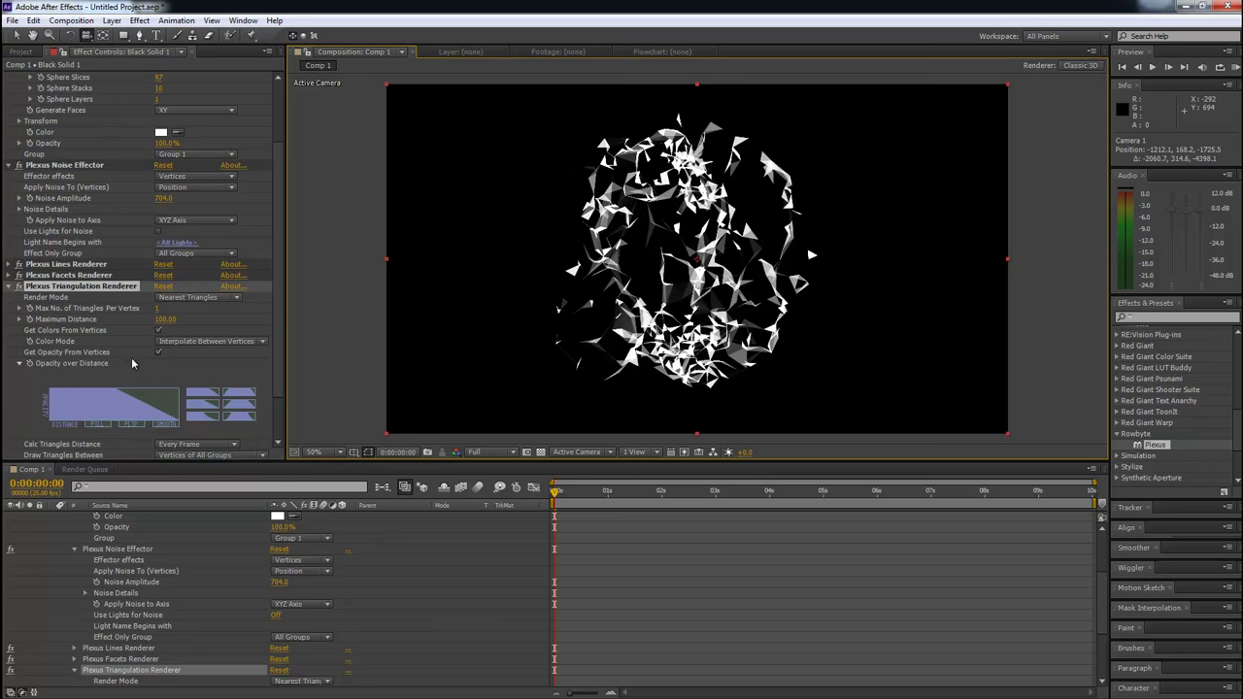
Try the Mesh Triangulation and Outer Surface render modes on the Triangulation Renderer and return to Nearest Triangles
scroll(139, 361, "down", 2)
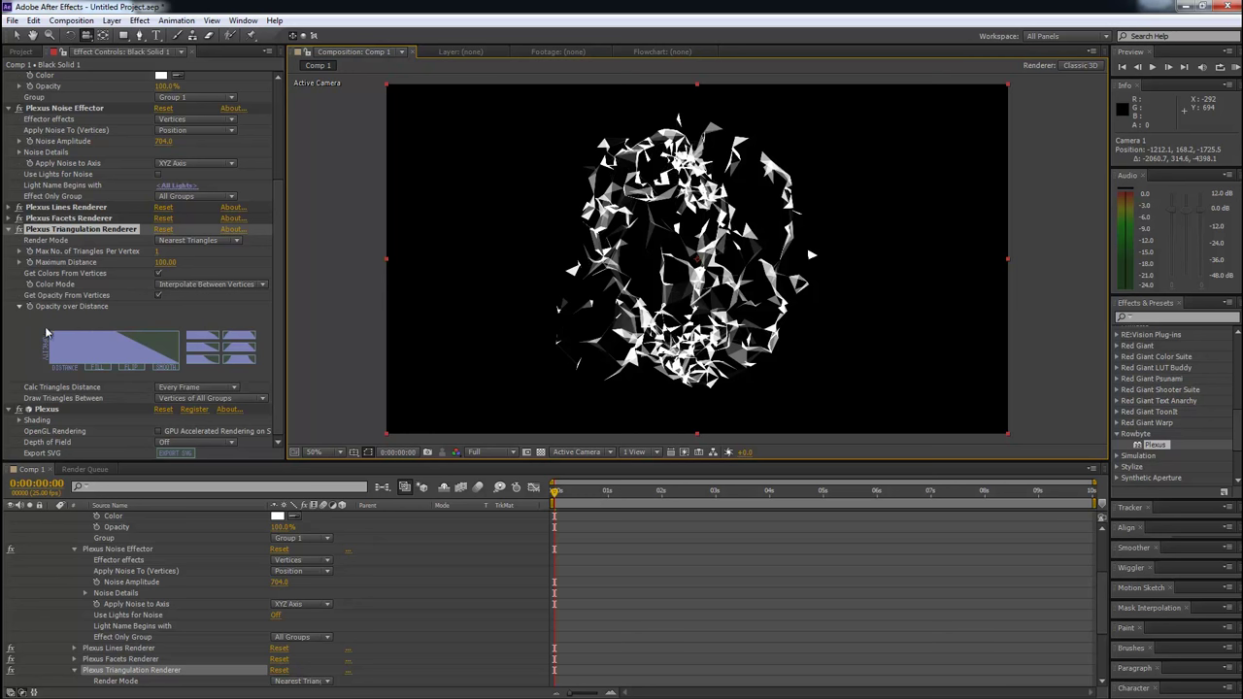
left_click(180, 242)
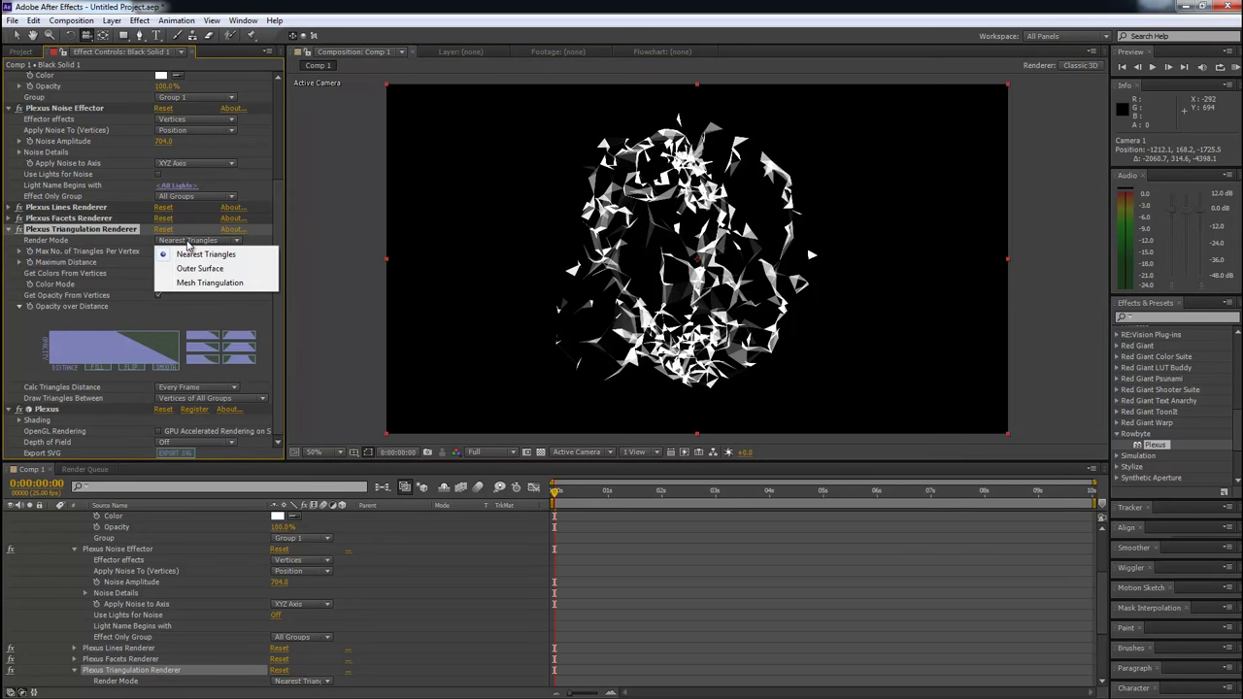
left_click(199, 283)
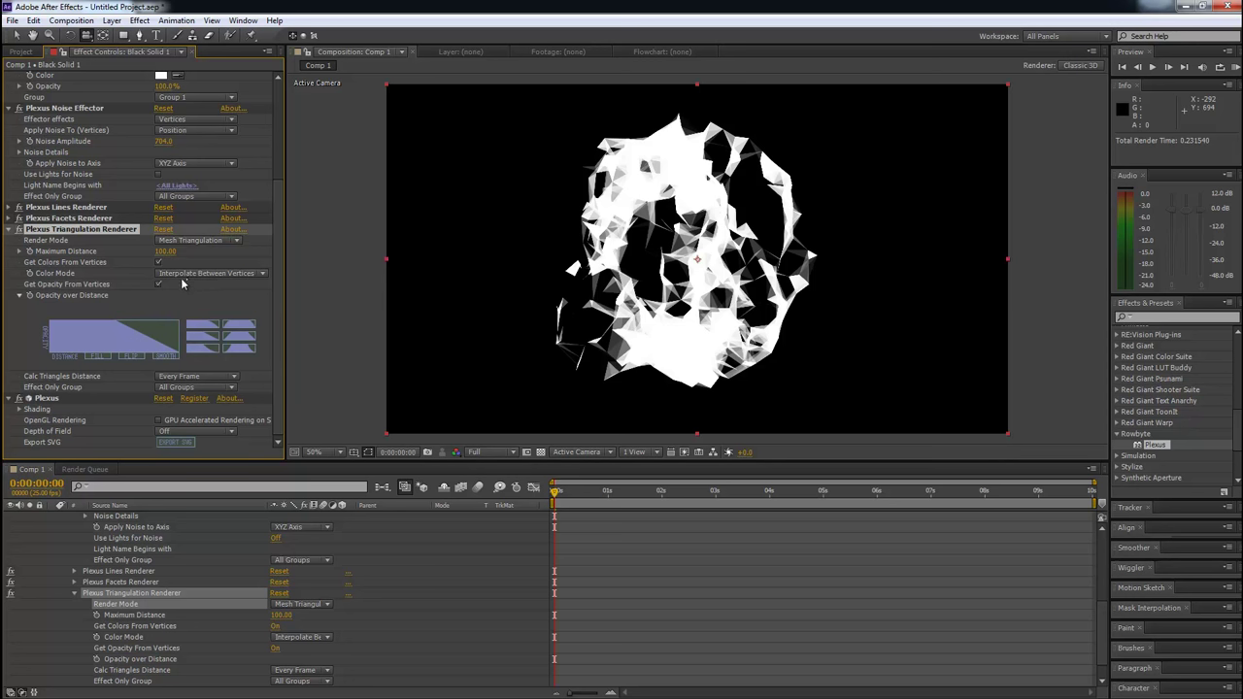
left_click(194, 241)
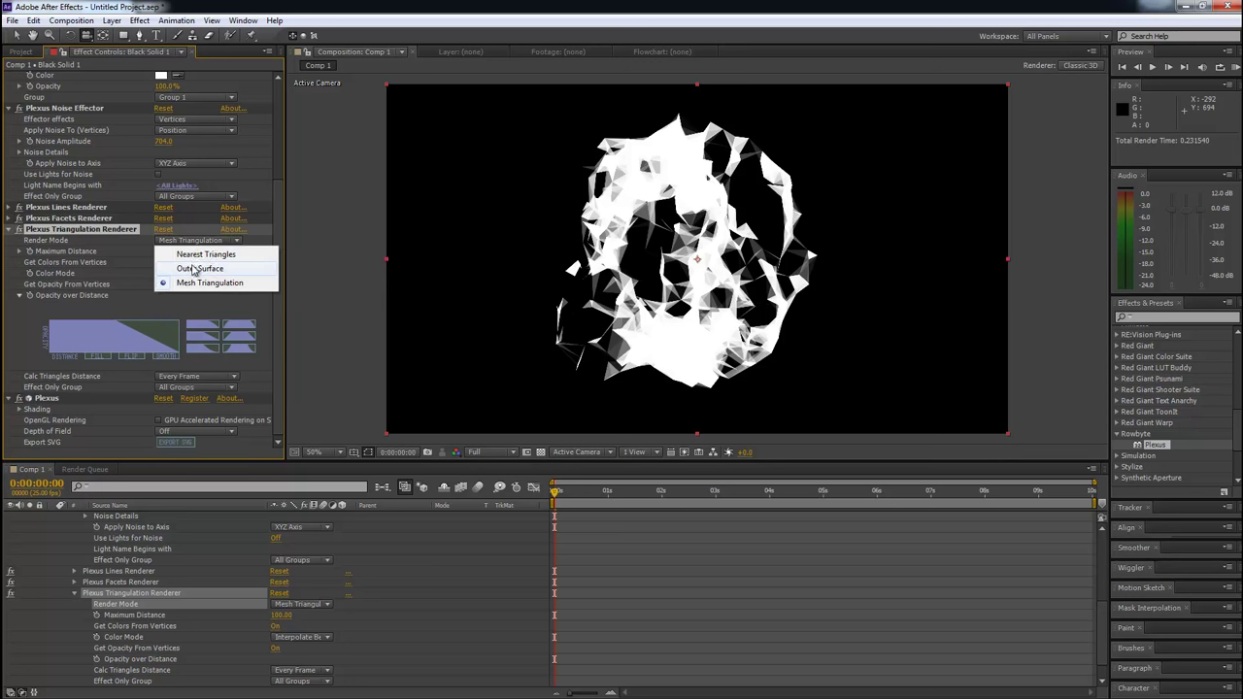
left_click(190, 267)
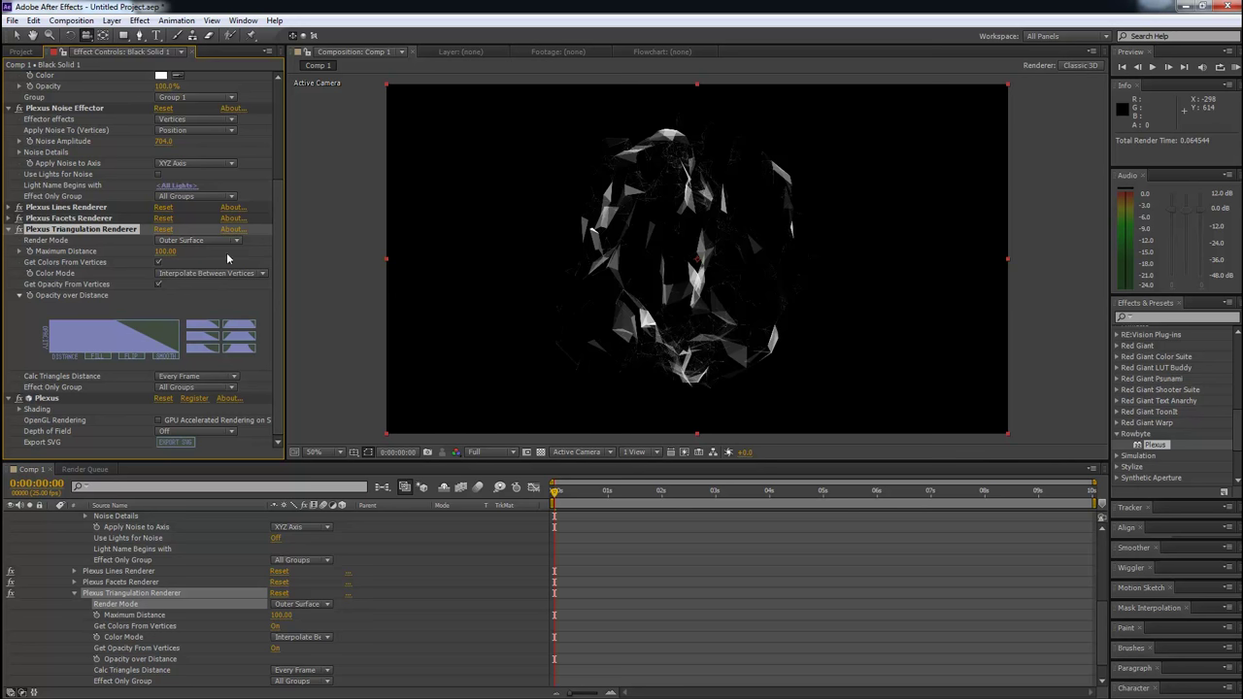
left_click(217, 245)
left_click(211, 251)
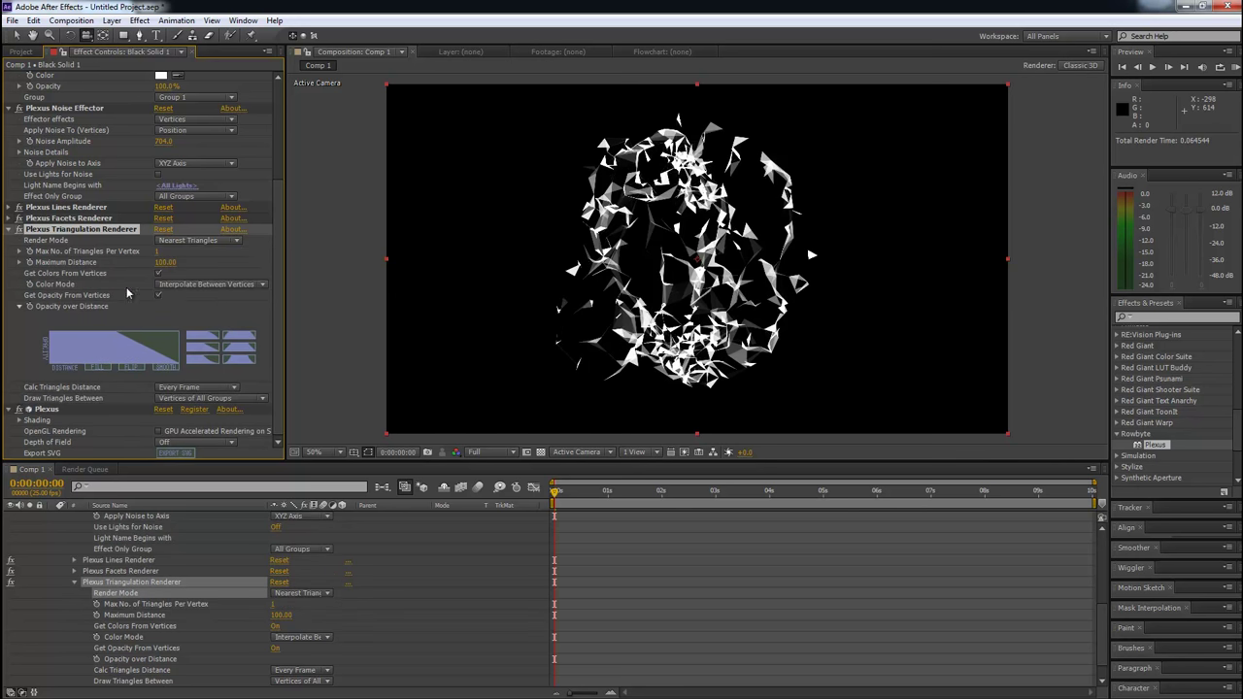
Try the Average of Vertices color mode on the Triangulation Renderer and restore Interpolate Between Vertices
left_click(181, 284)
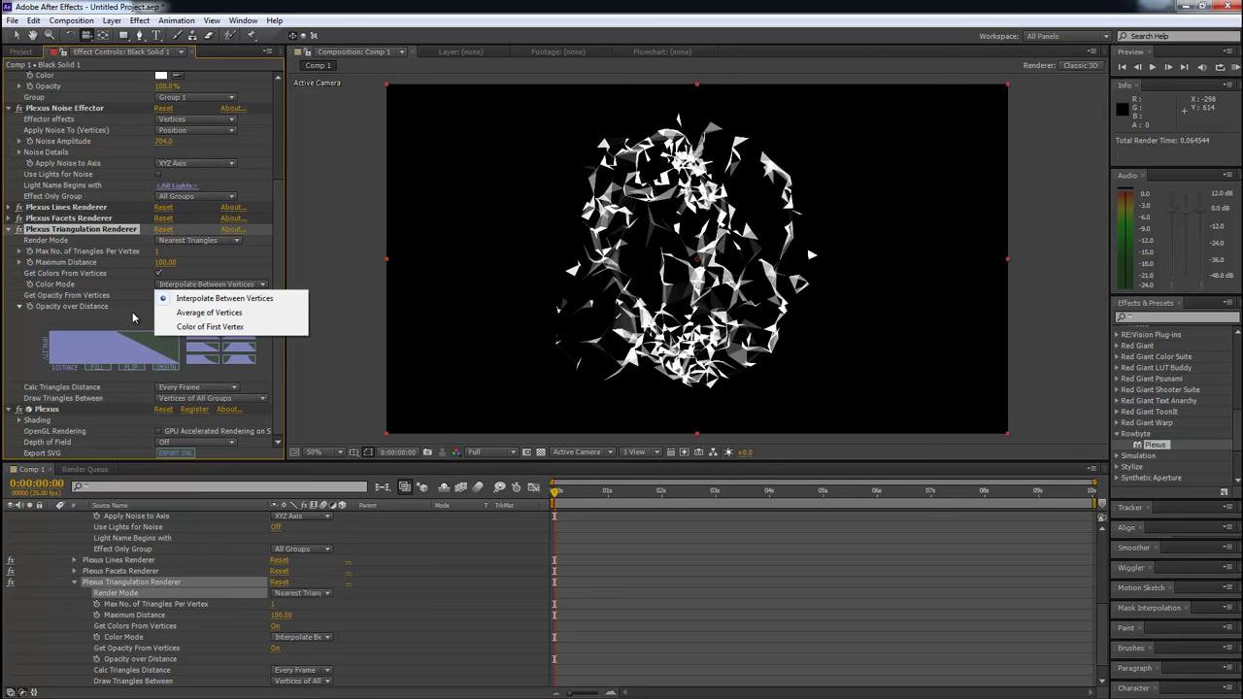
left_click(194, 314)
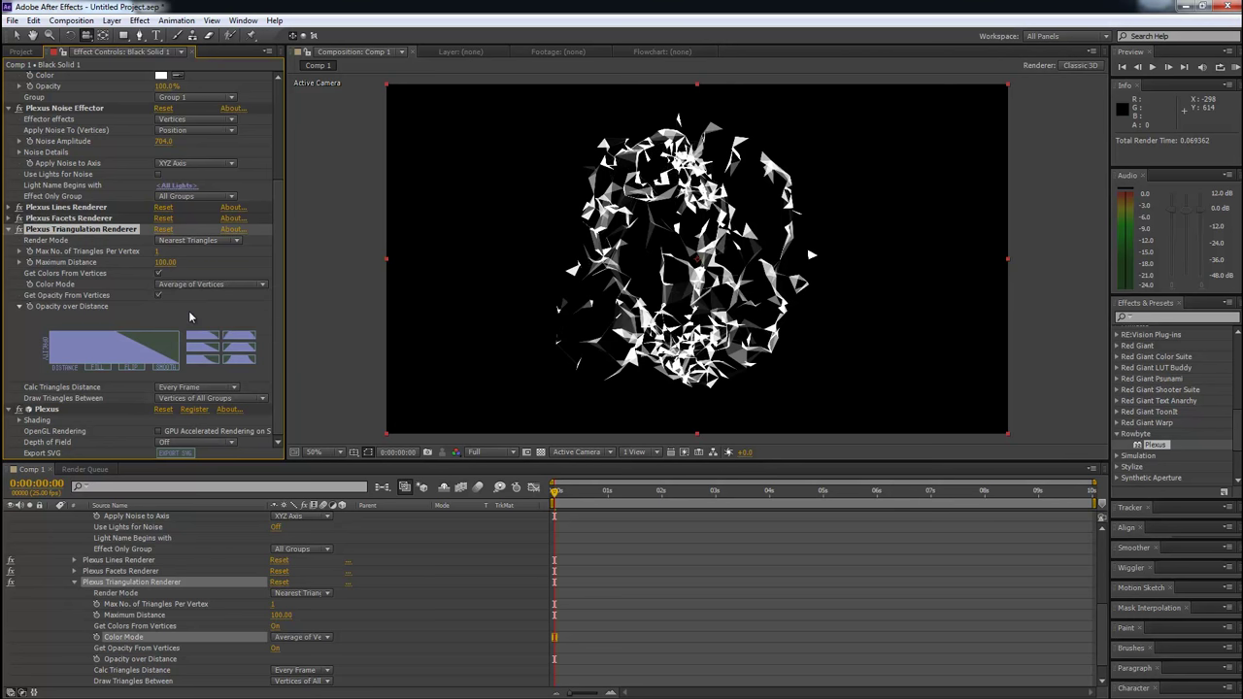
left_click(197, 286)
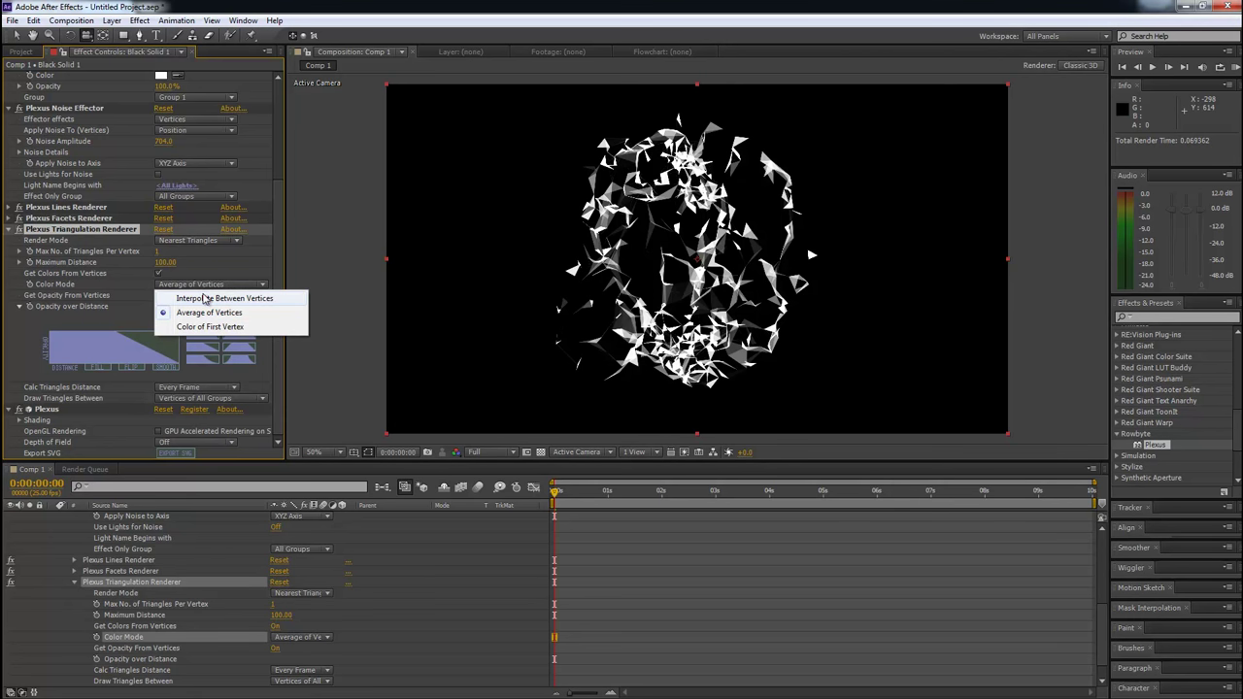
left_click(203, 299)
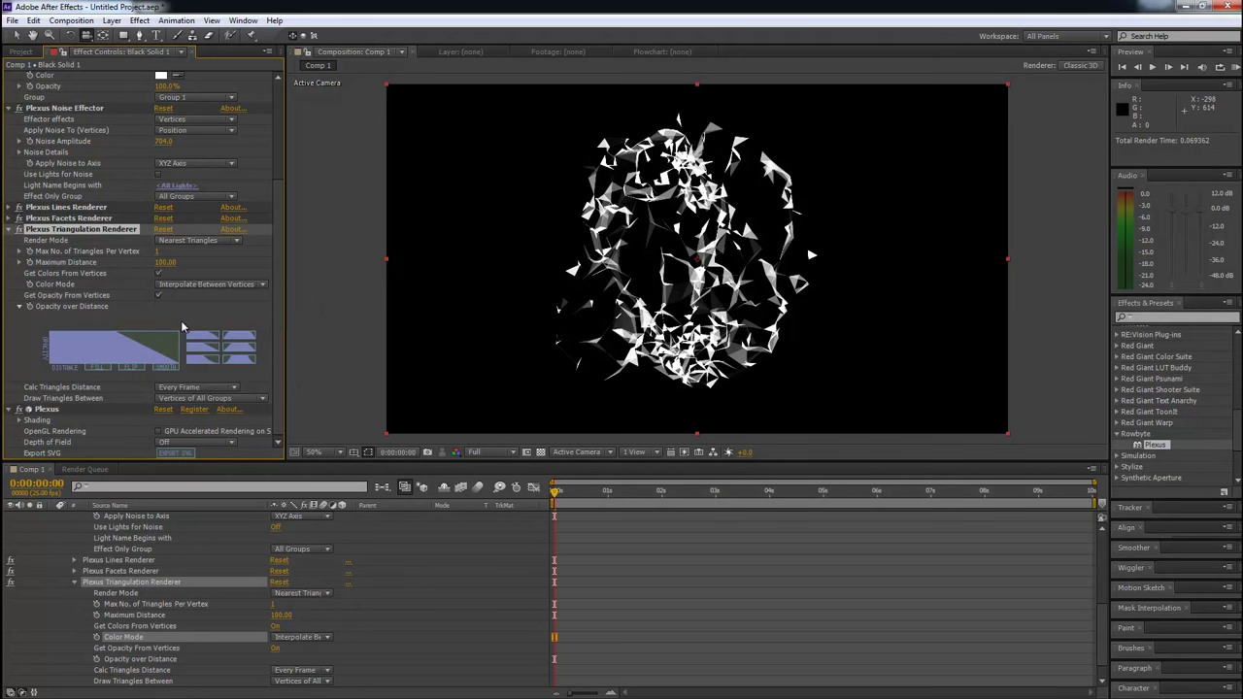
Apply the smooth bell-shaped preset to the Triangulation Renderer's Opacity over Distance graph
left_click(195, 387)
left_click(191, 319)
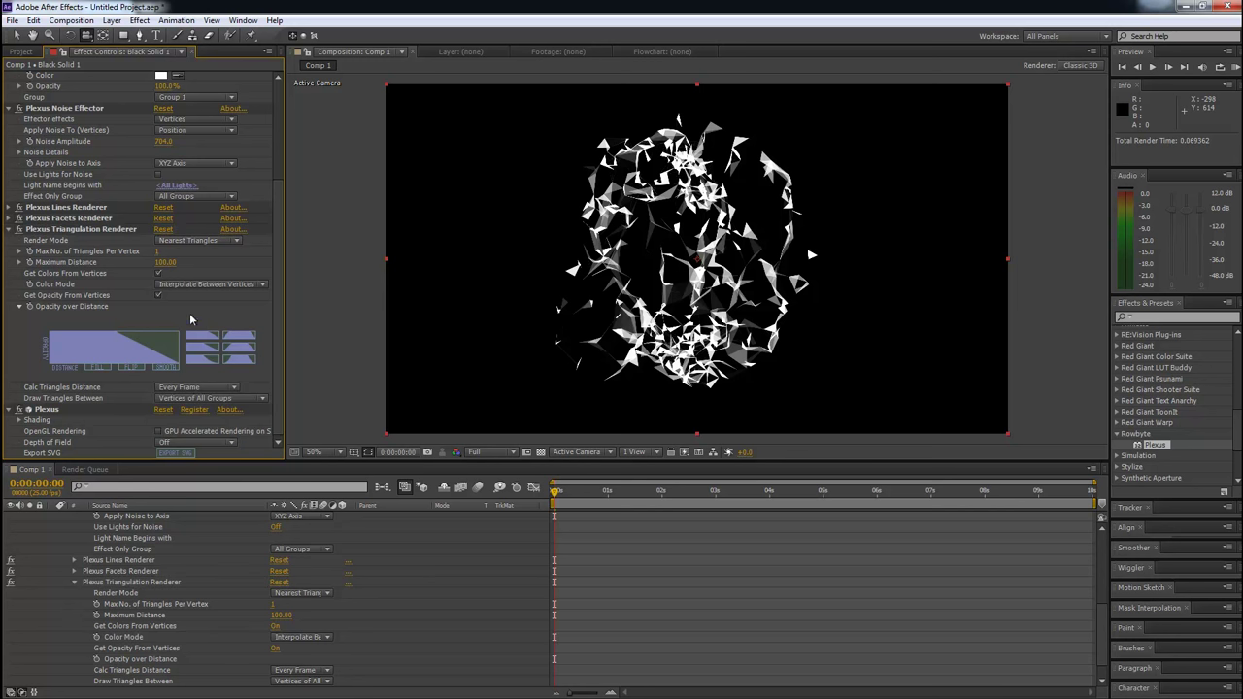
left_click(238, 360)
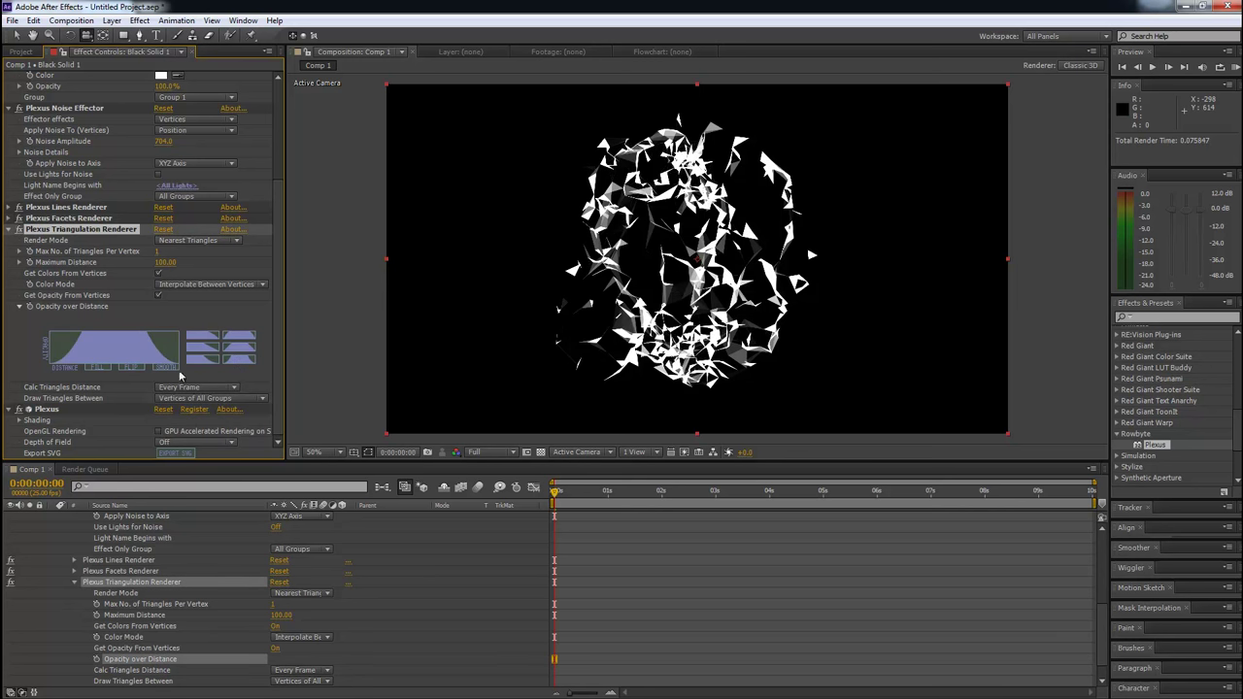
Fill the Triangulation Renderer's Opacity over Distance graph completely and draw a wavy curve with several peaks in it
left_click(94, 374)
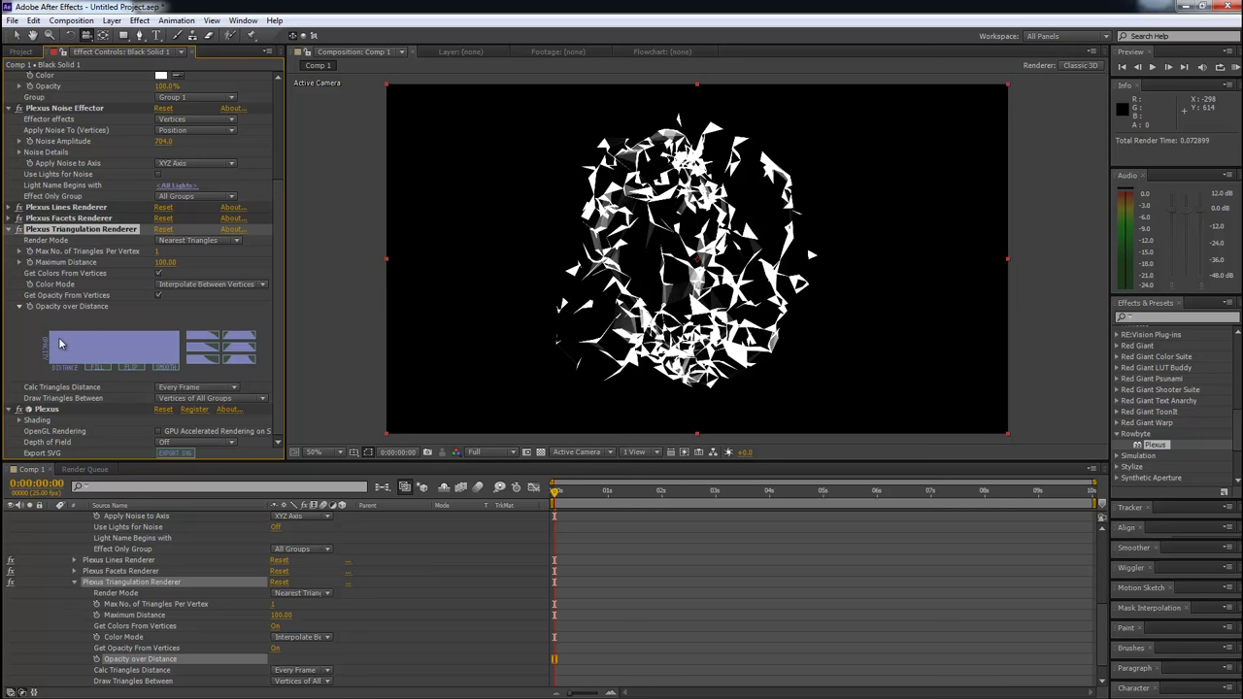
mouse_move(55, 340)
left_mouse_down()
mouse_move(94, 359)
mouse_move(103, 342)
mouse_move(123, 355)
mouse_move(135, 341)
mouse_move(147, 358)
mouse_move(158, 331)
mouse_move(183, 370)
left_mouse_up()
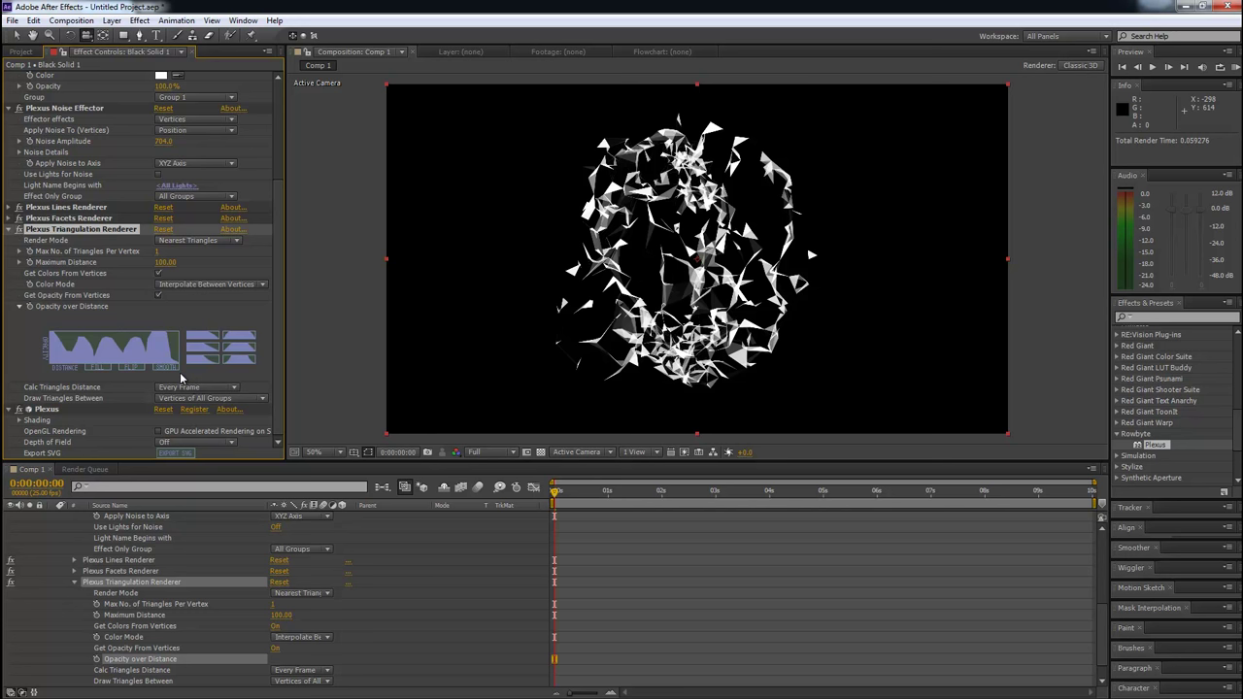
mouse_move(644, 257)
left_mouse_down()
mouse_move(727, 280)
mouse_move(632, 267)
left_mouse_up()
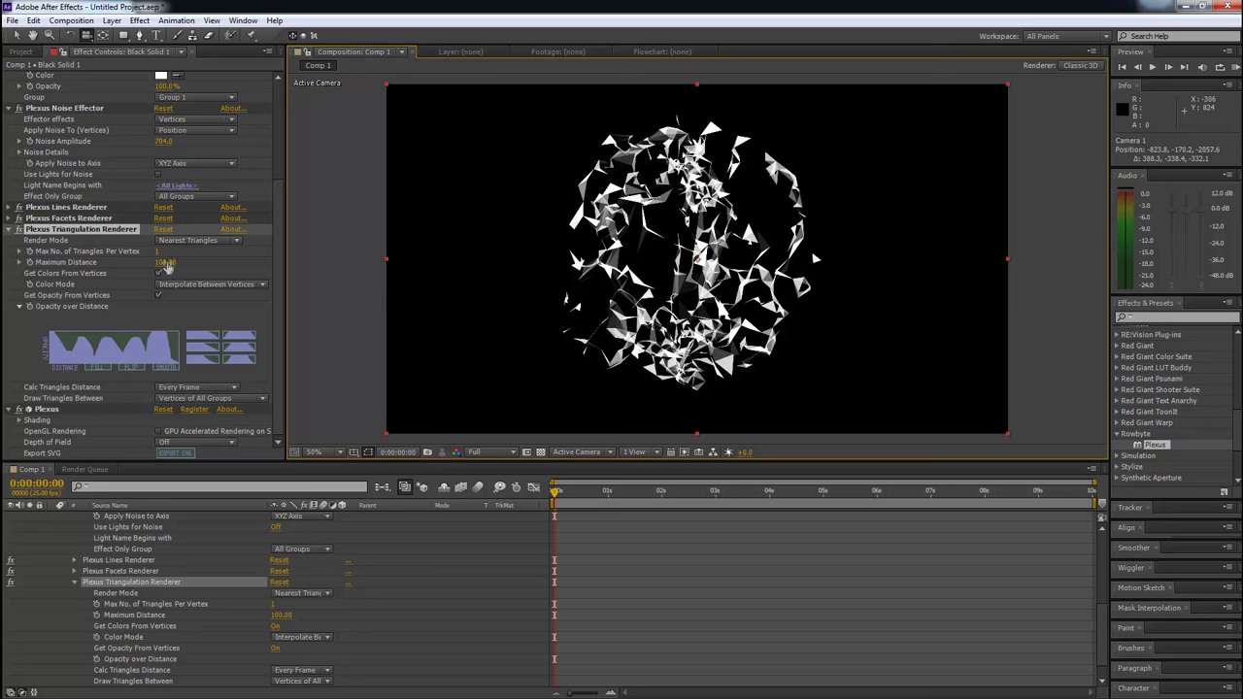
Set the Triangulation Renderer's Maximum Distance to 86 and redraw its Opacity over Distance graph as a low, gently declining curve
left_click_drag(167, 263, 153, 262)
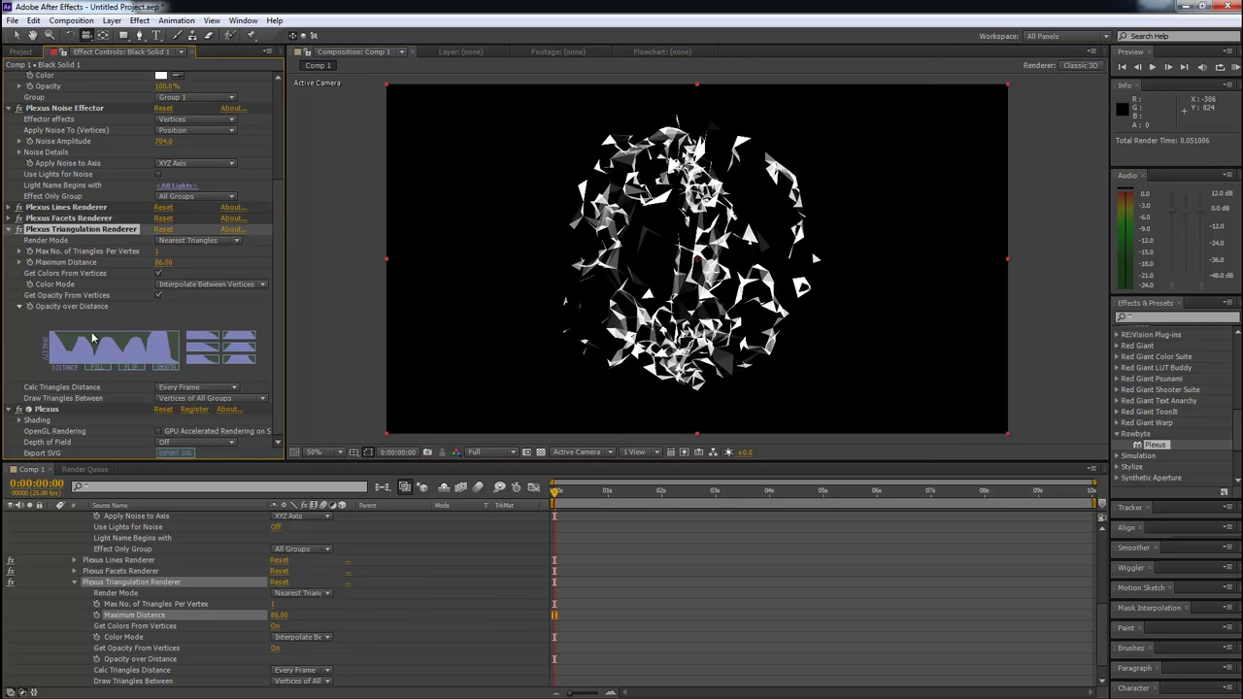
left_click_drag(46, 352, 196, 364)
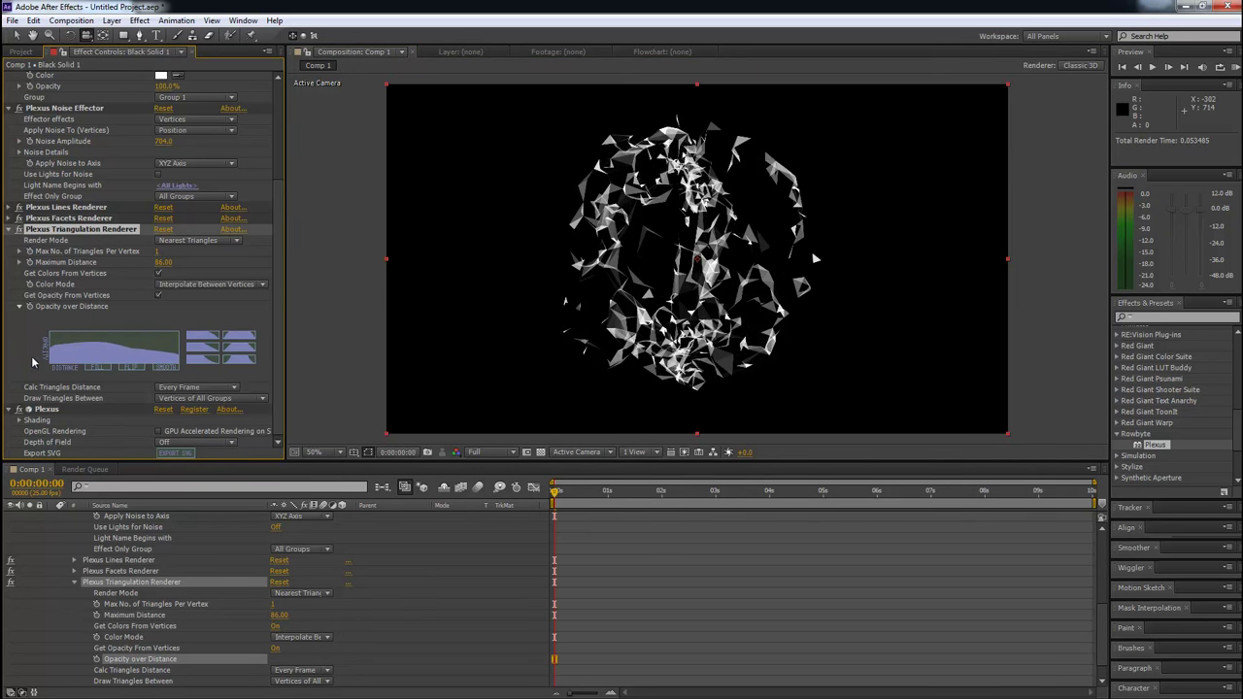
left_click_drag(68, 358, 206, 368)
left_click_drag(679, 293, 685, 306)
Add a Beams renderer to the Plexus sphere and view the beams from several camera angles
scroll(175, 213, "up", 4)
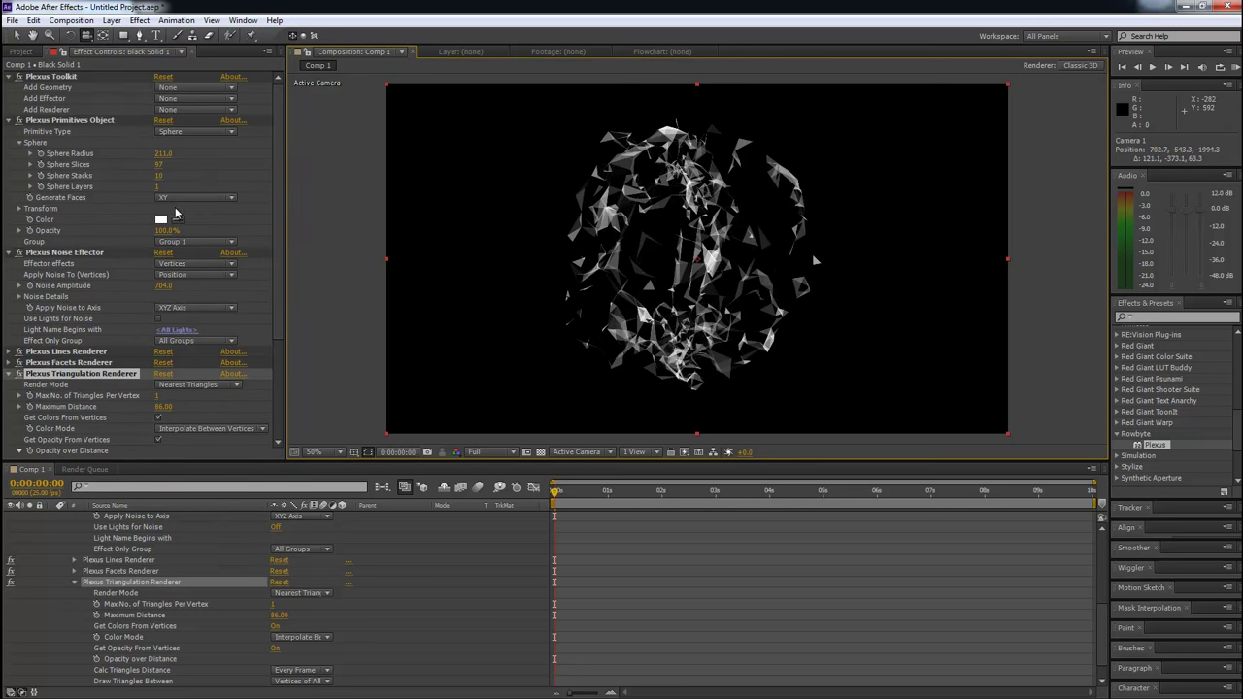
left_click(202, 110)
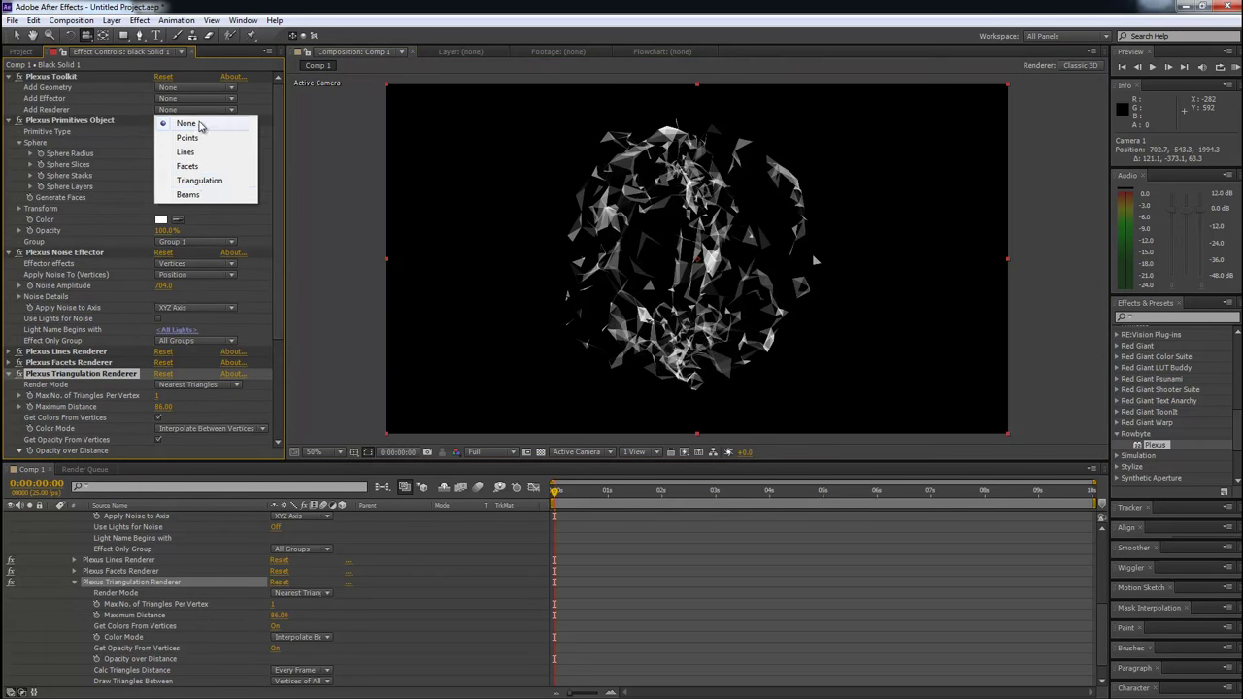
left_click(198, 196)
scroll(175, 349, "down", 5)
left_click_drag(618, 310, 738, 291)
left_click_drag(584, 394, 631, 389)
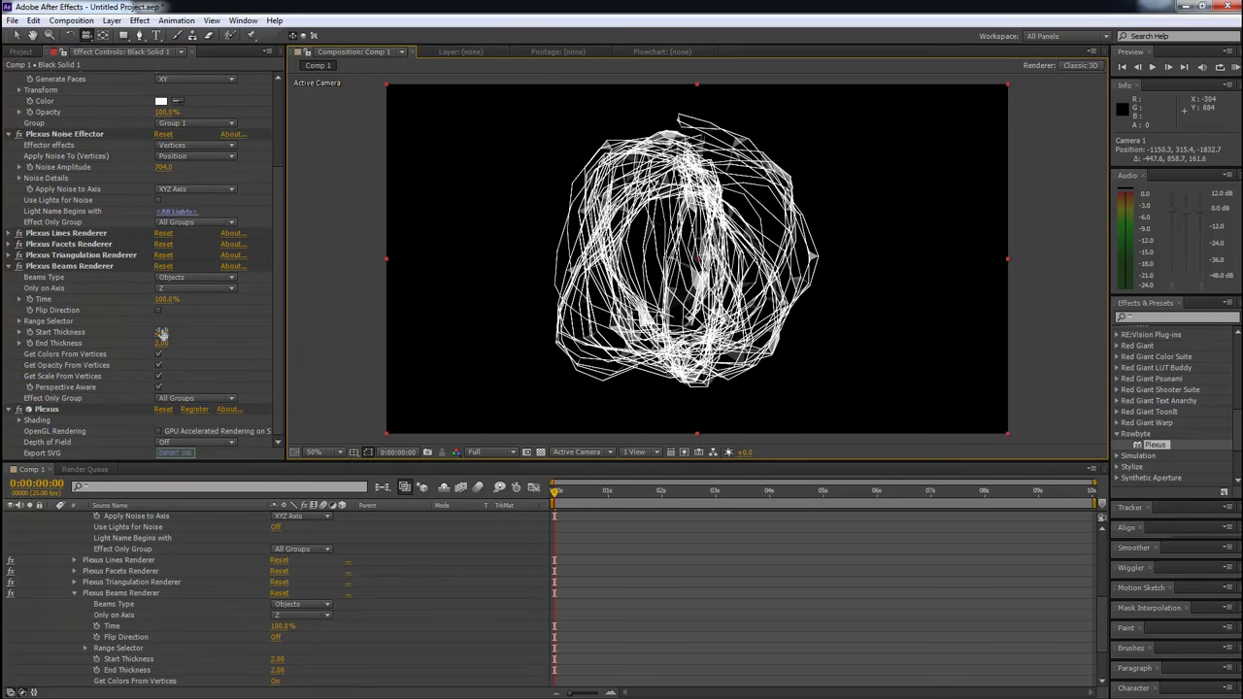
left_click_drag(768, 284, 715, 281)
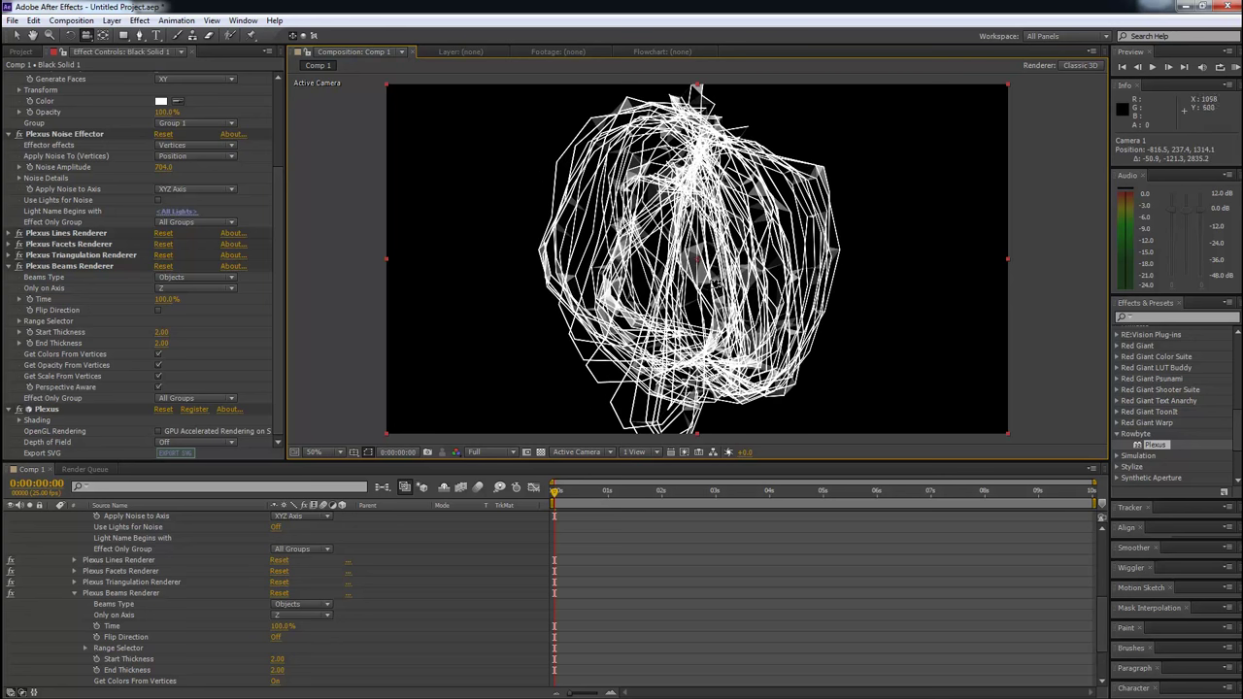
Set the Beams Renderer's Start Thickness to 0 and orbit the camera around the tapered beams
left_click(163, 332)
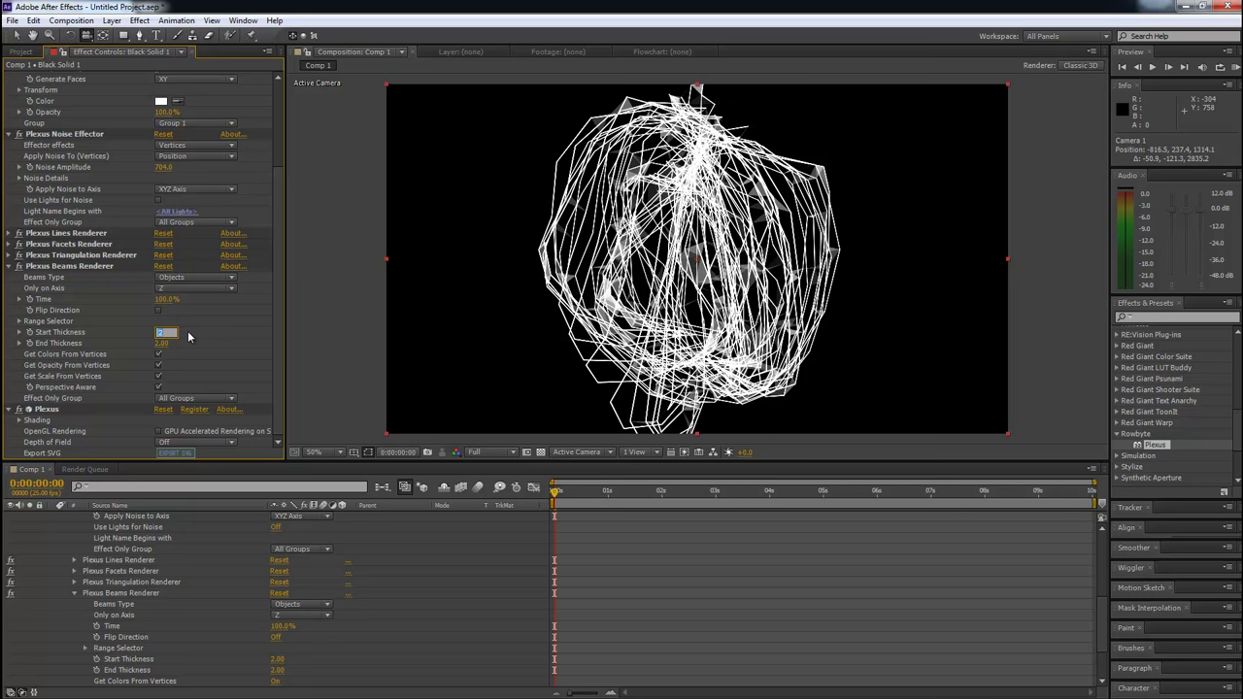
type("0")
key("Return")
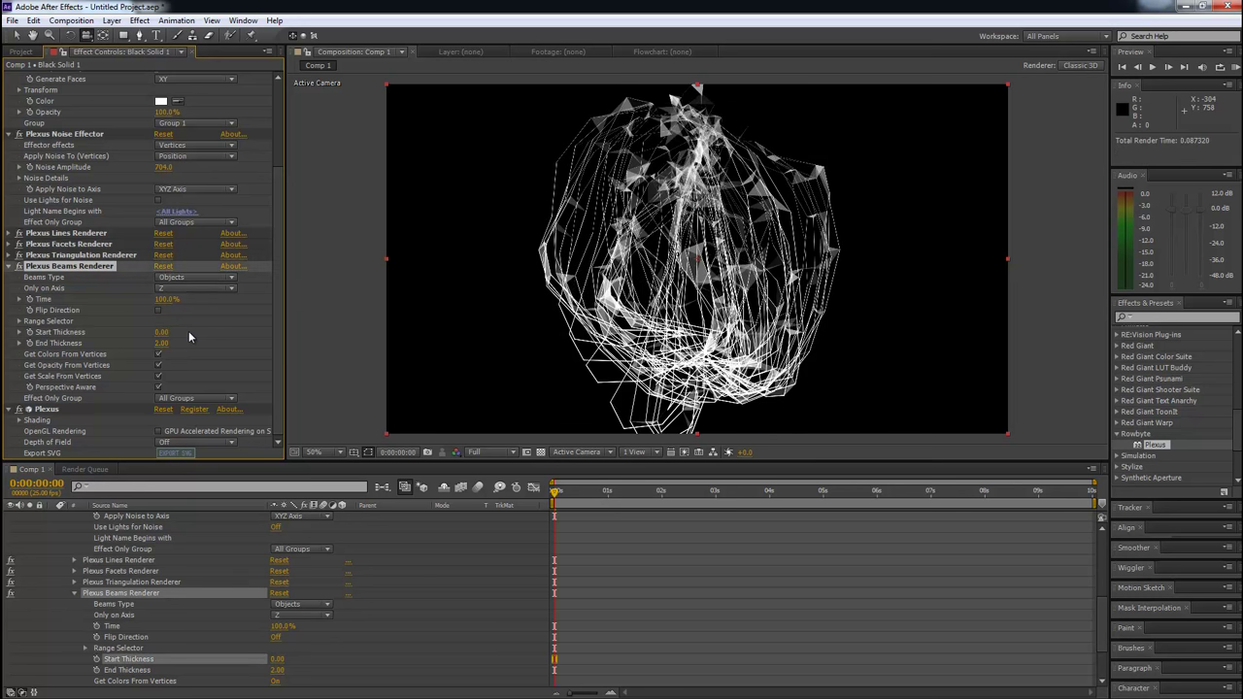
left_click_drag(464, 348, 767, 324)
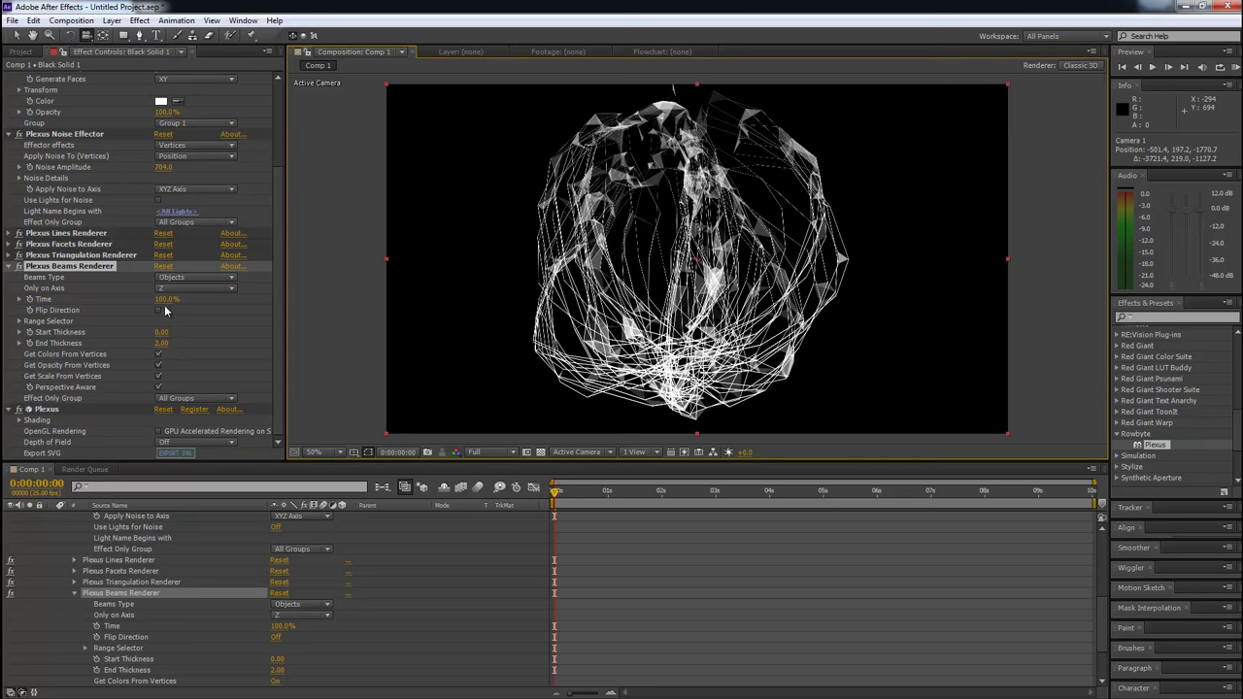
Animate the Beams Renderer's Time from 0% at the first frame to 100% at 0:00:09:24 and preview it
left_click_drag(167, 301, 56, 319)
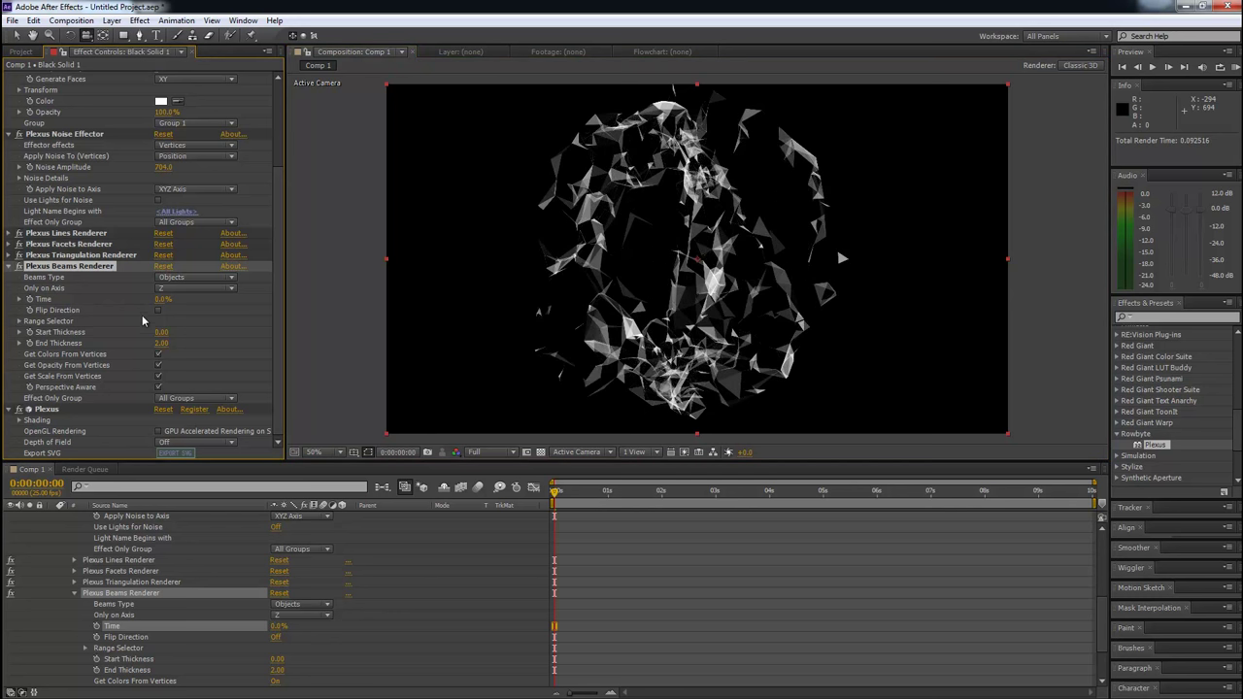
left_click(31, 299)
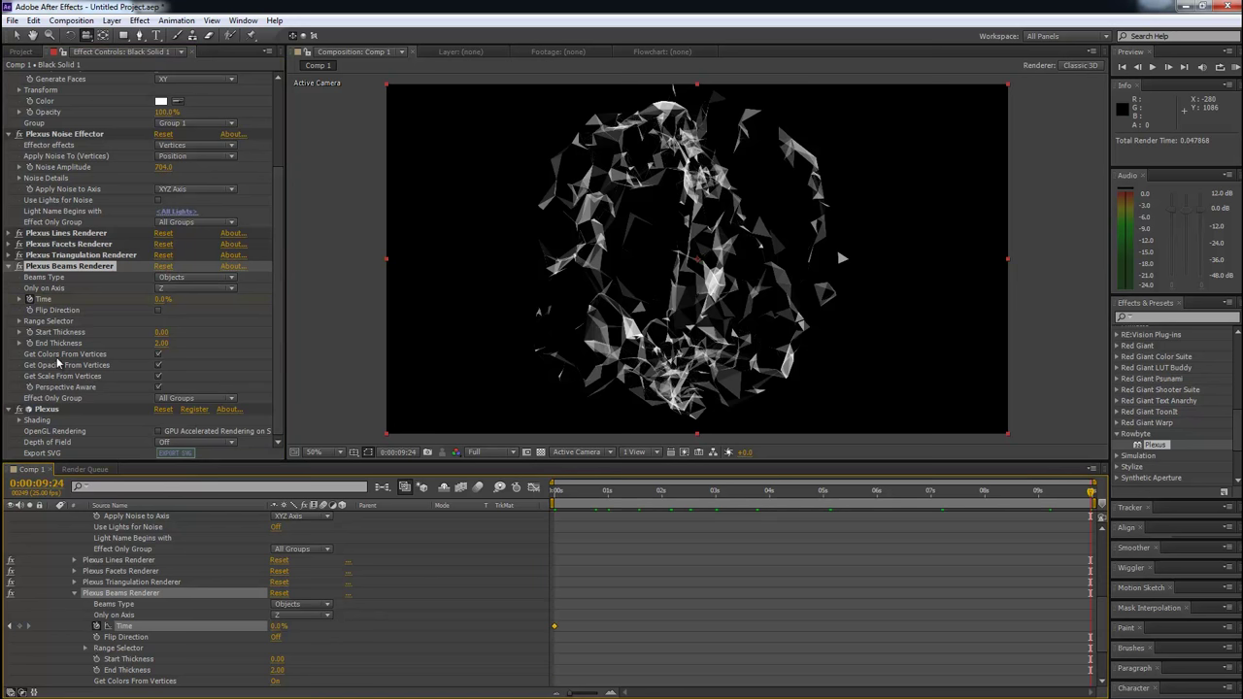
left_click_drag(158, 299, 389, 302)
left_click_drag(579, 492, 1158, 471)
key("space")
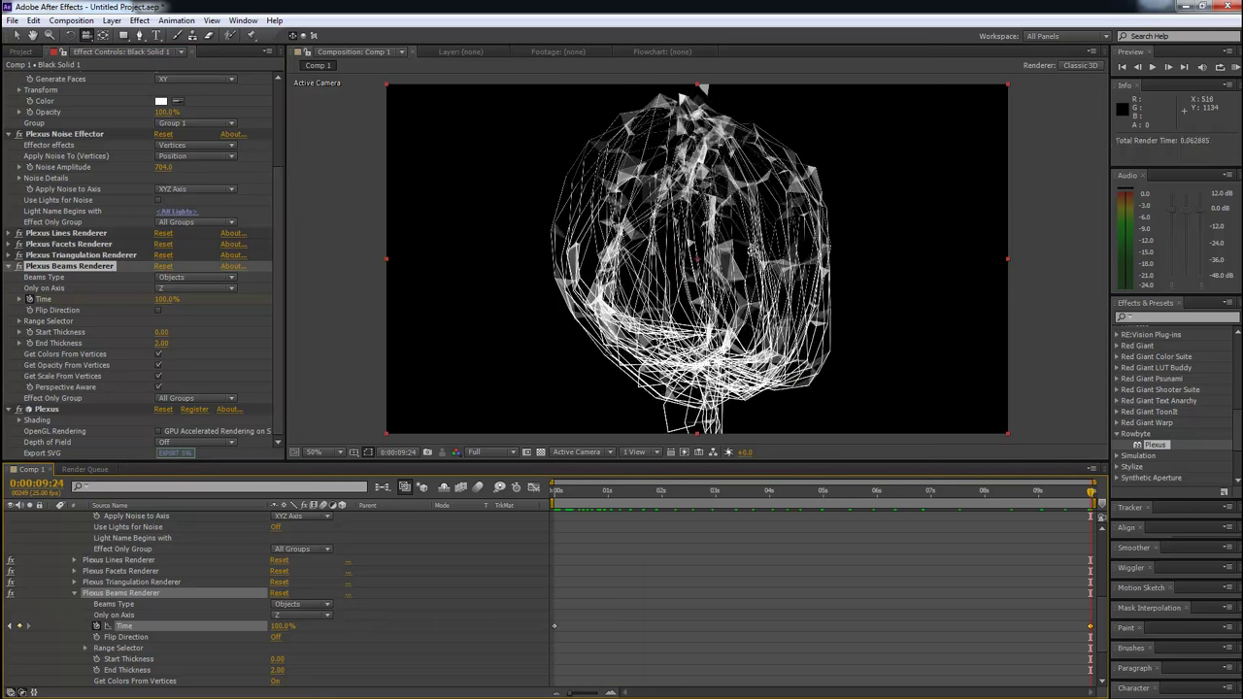
Try an End Thickness of 3 on the Beams Renderer and orbit the camera around the result
left_click(163, 343)
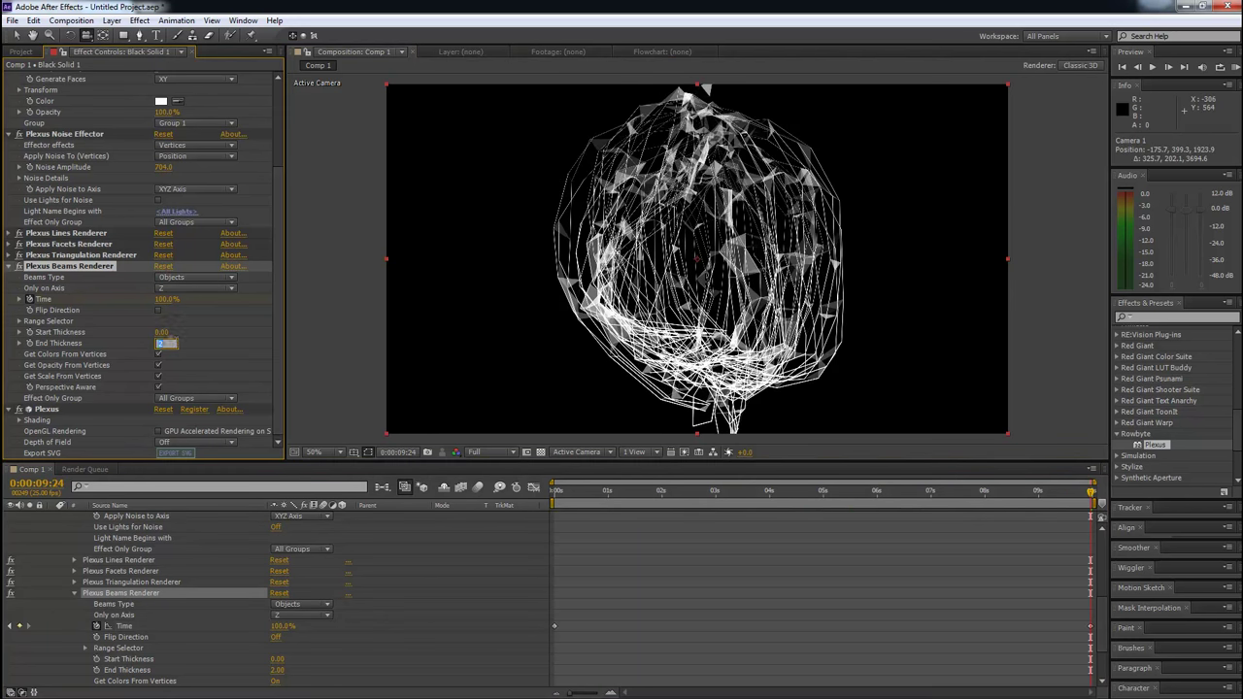
type("3")
key("Return")
left_click_drag(563, 378, 656, 387)
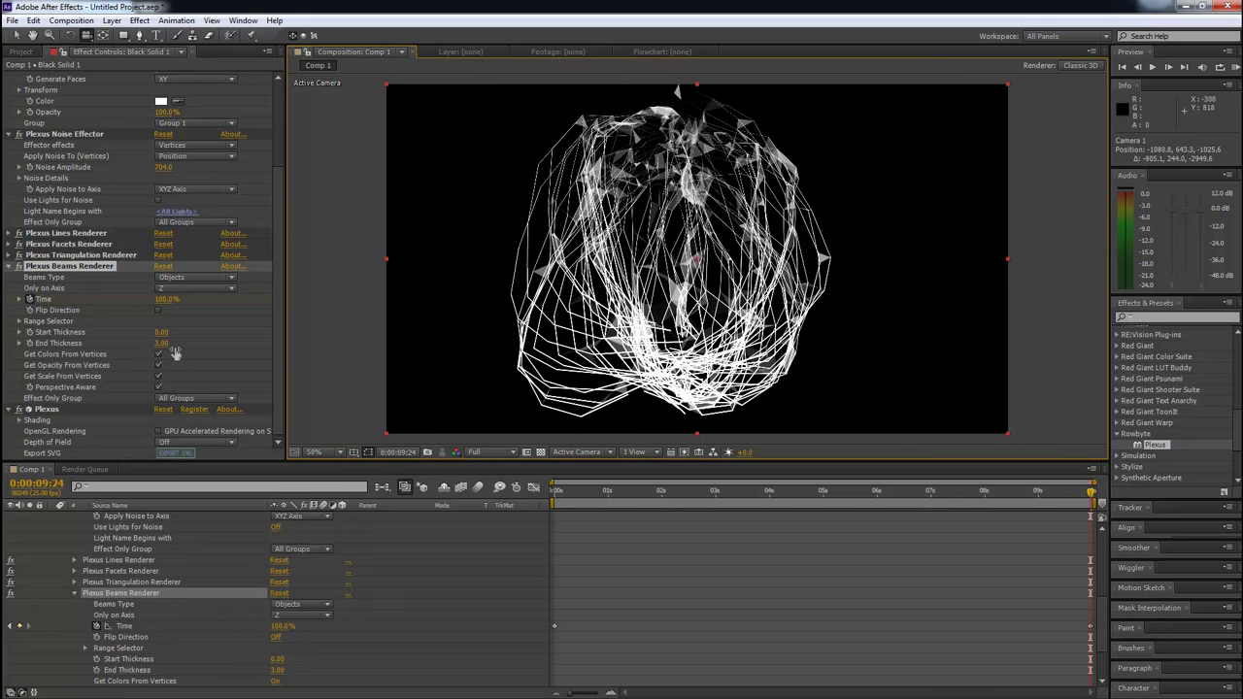
Set the Beams Renderer's End Thickness to 0.5 and orbit the camera around the thinner beams
left_click(162, 343)
type(".5")
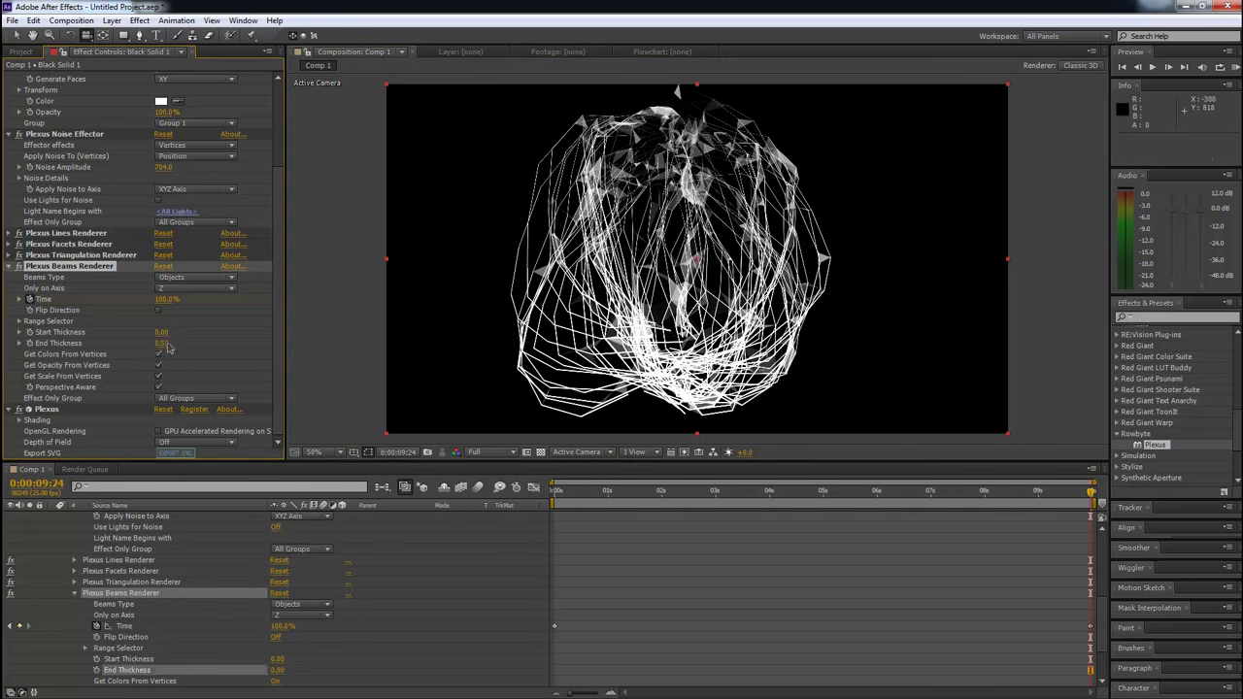
key("Return")
left_click_drag(680, 320, 474, 328)
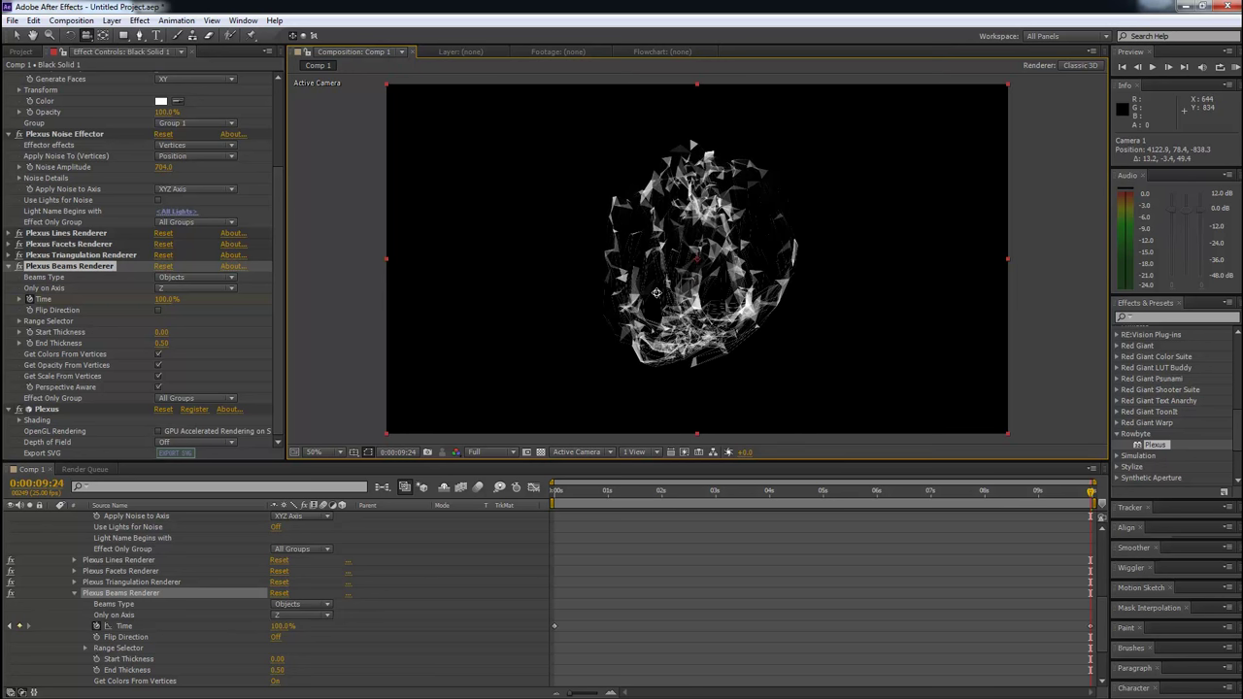
left_click_drag(670, 295, 651, 293)
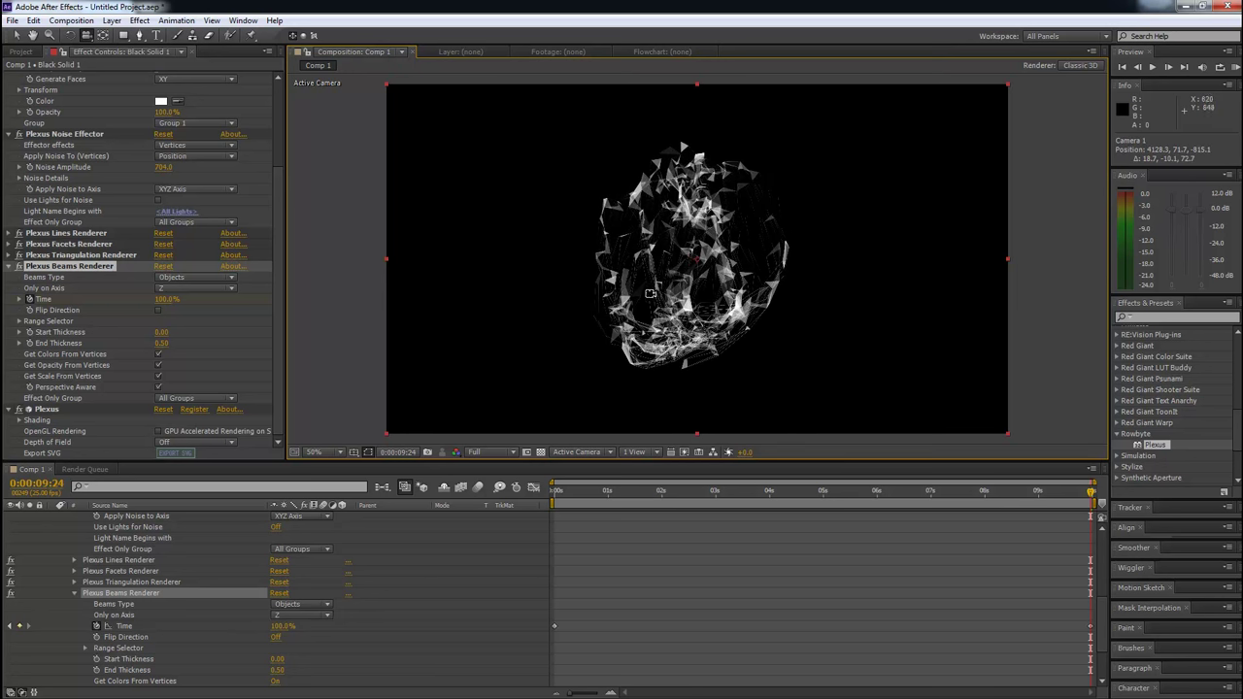
Try the Y axis for the Beams Renderer and set Only on Axis to X
left_click(207, 291)
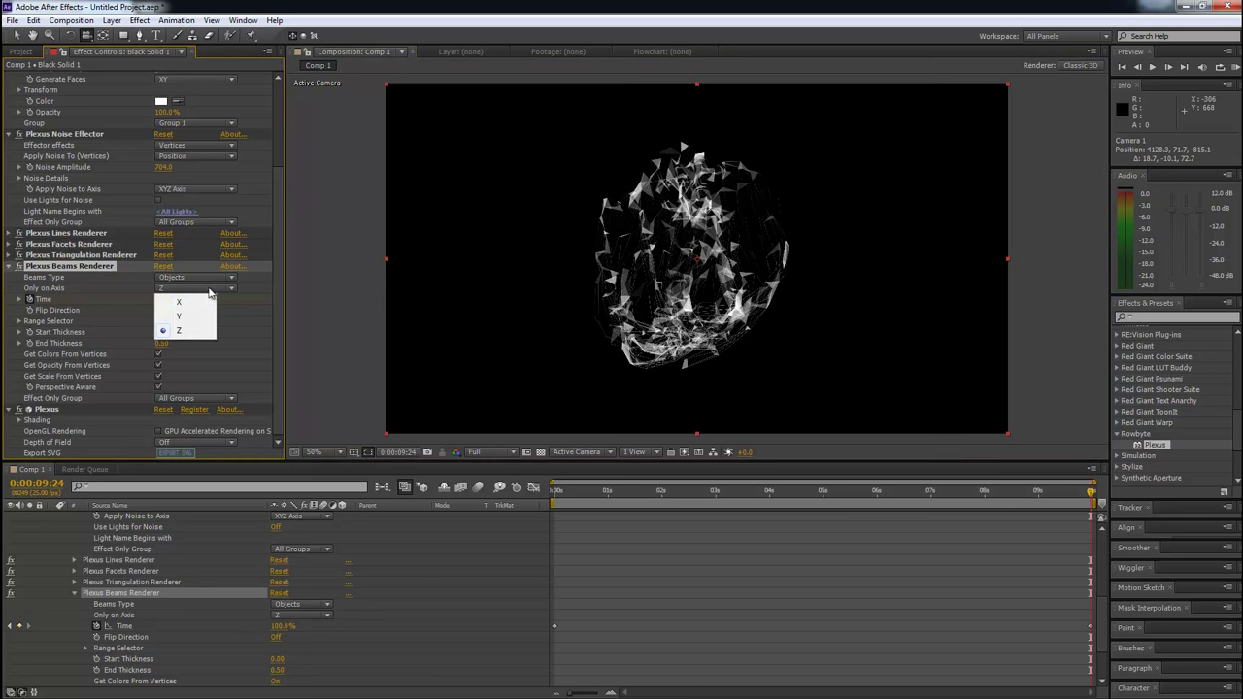
left_click(195, 317)
left_click(192, 291)
left_click(192, 297)
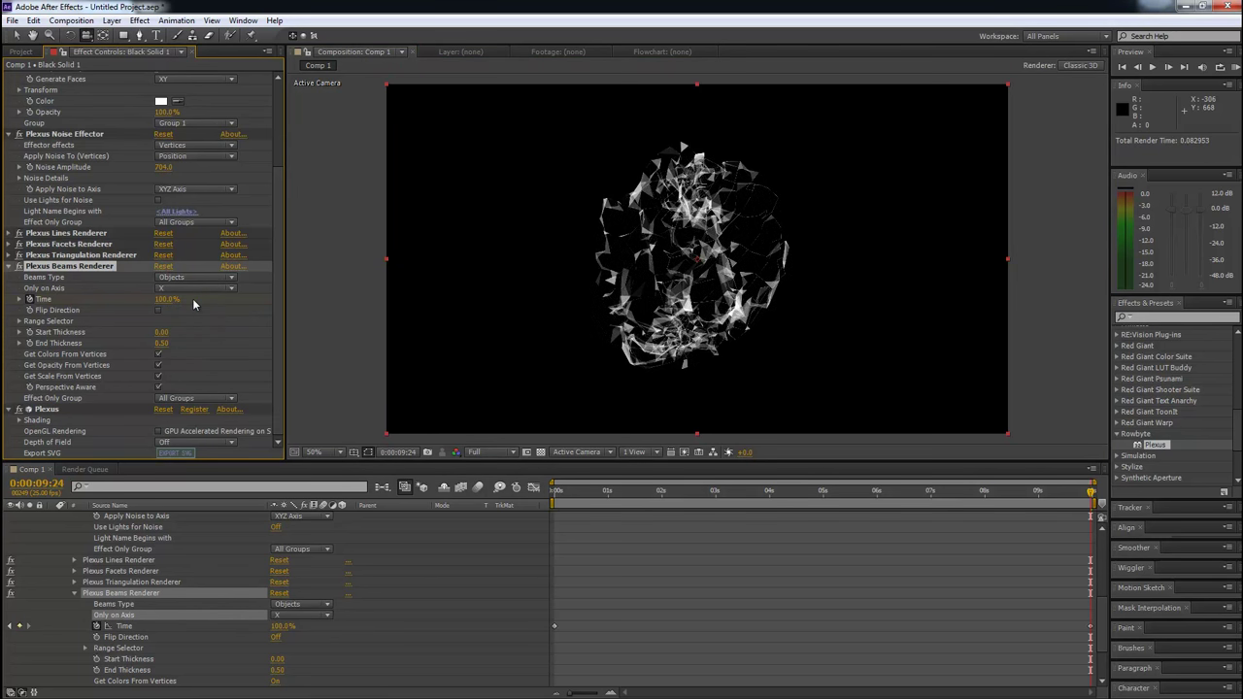
mouse_move(628, 277)
left_mouse_down()
mouse_move(564, 269)
mouse_move(730, 279)
mouse_move(631, 278)
mouse_move(699, 296)
mouse_move(638, 271)
left_mouse_up()
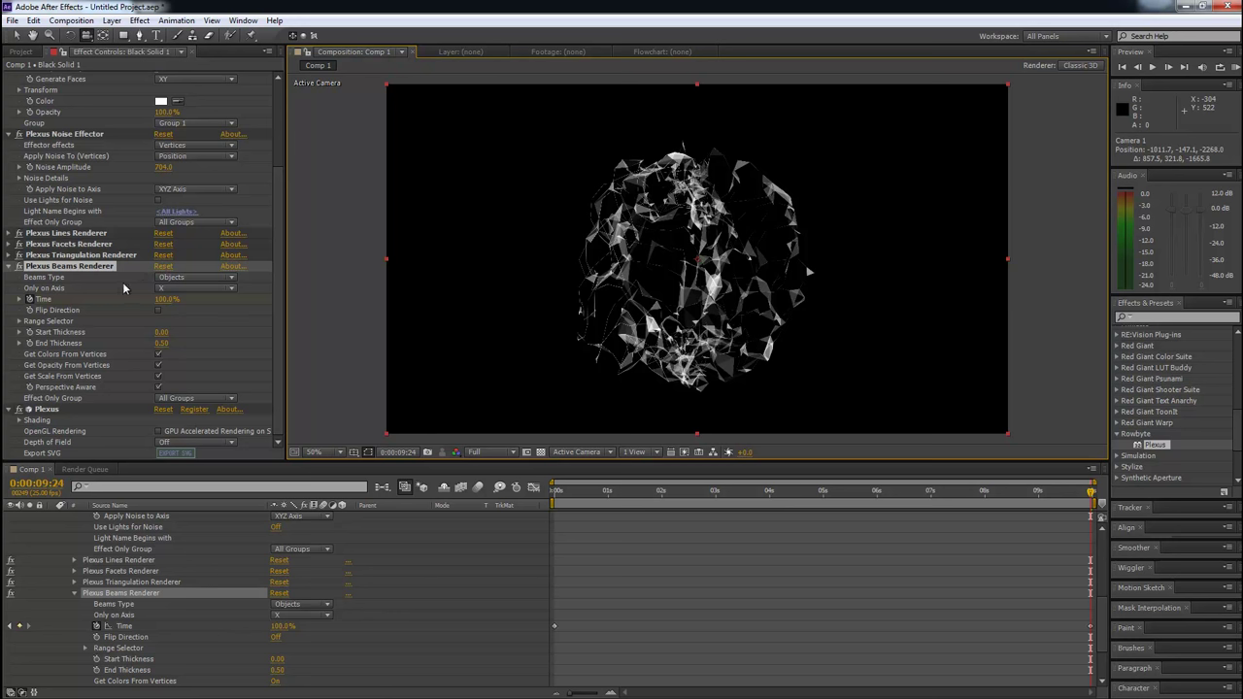
Duplicate the Beams Renderer, set the copy's Only on Axis to Z and reveal its Range Selector options
key("ctrl+d")
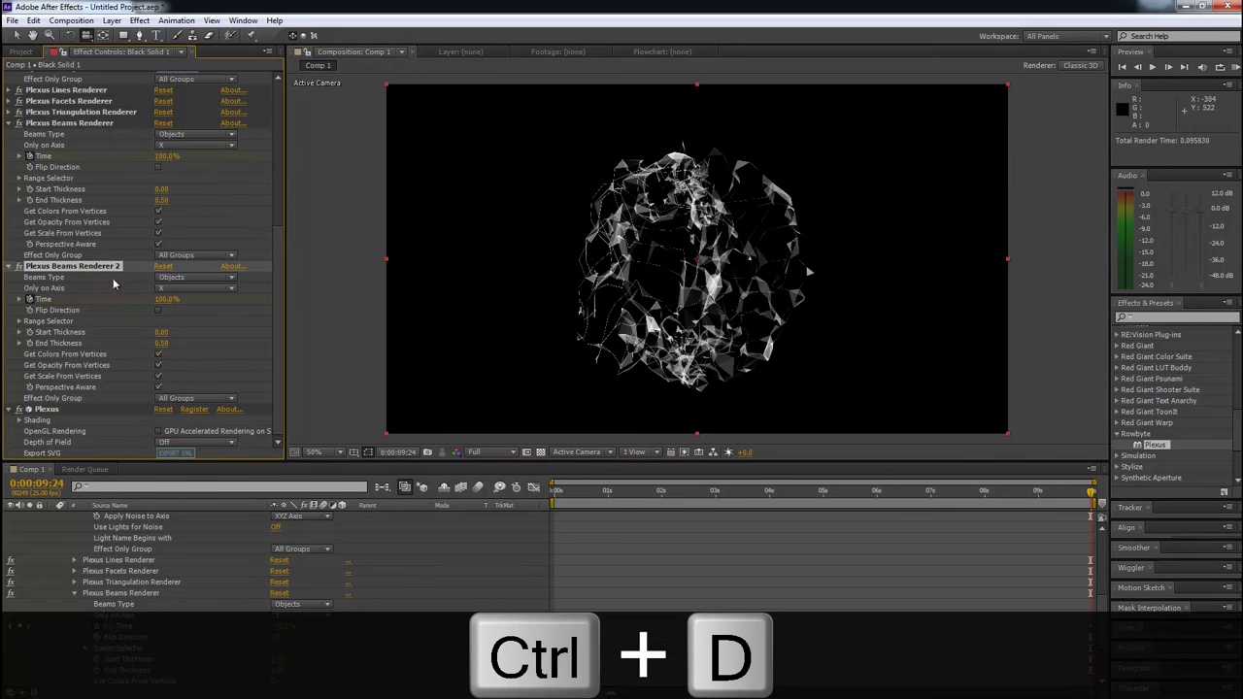
left_click(179, 291)
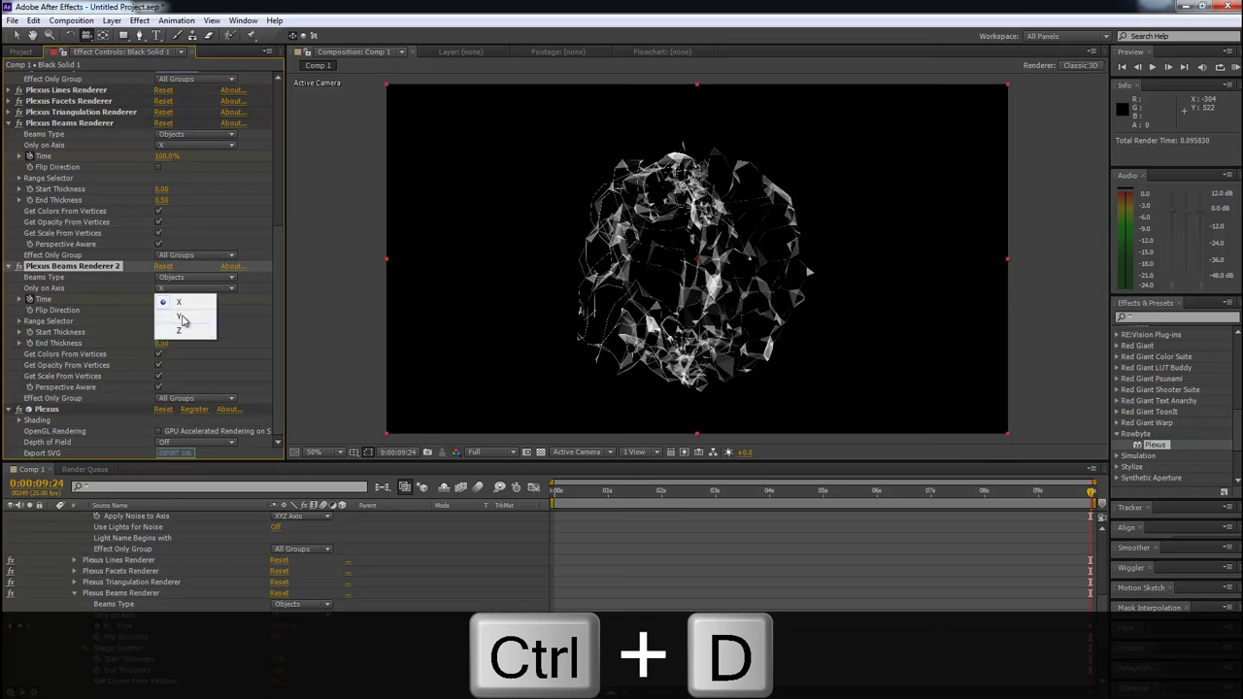
left_click(187, 331)
left_click_drag(654, 278, 363, 325)
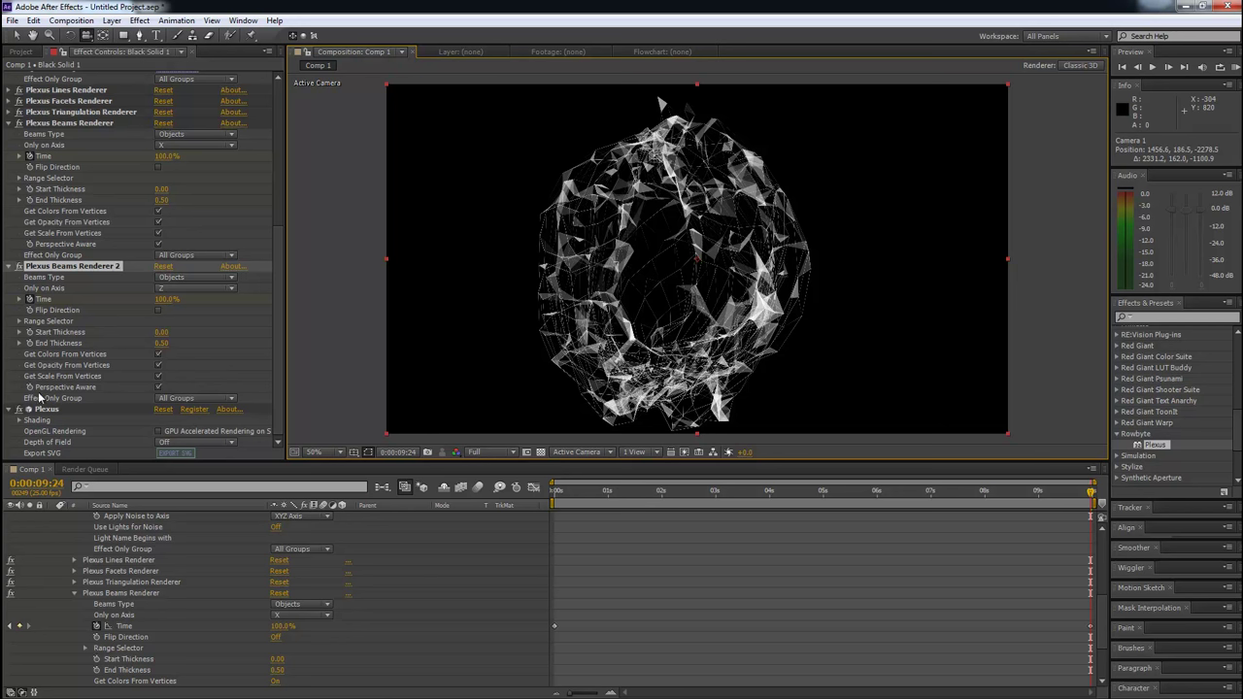
left_click(19, 322)
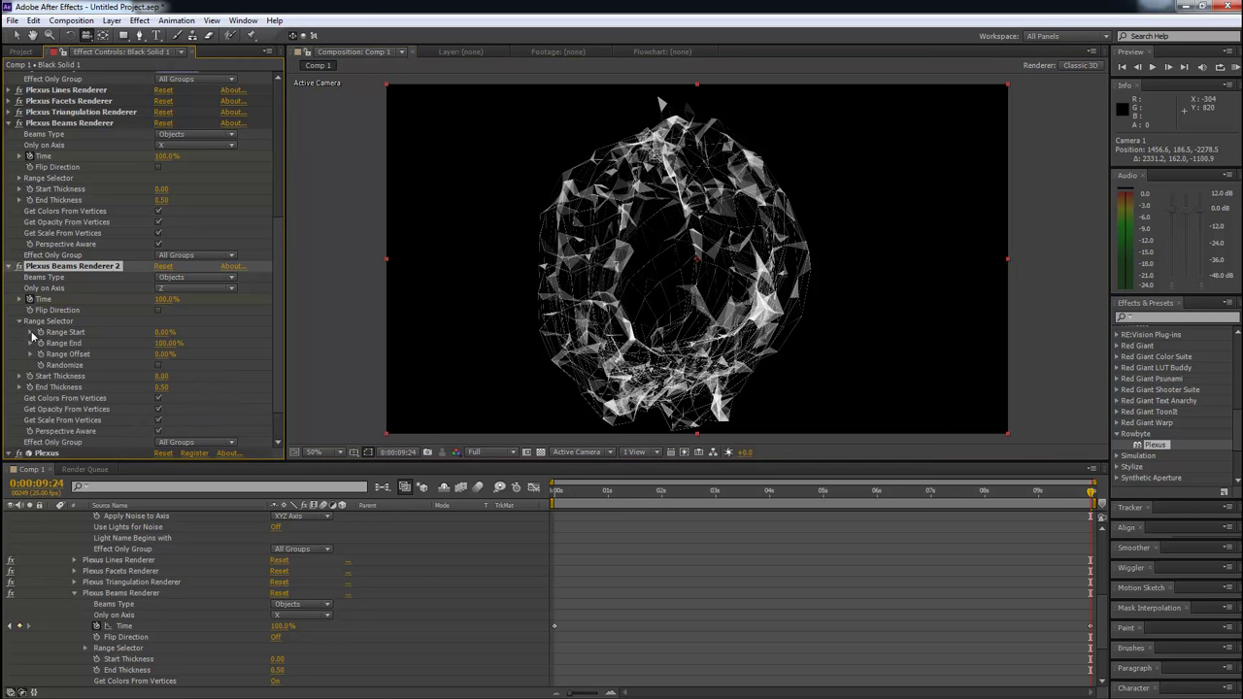
Change the Plexus Primitives Object's color to red and set its Opacity to 60%
scroll(64, 361, "up", 6)
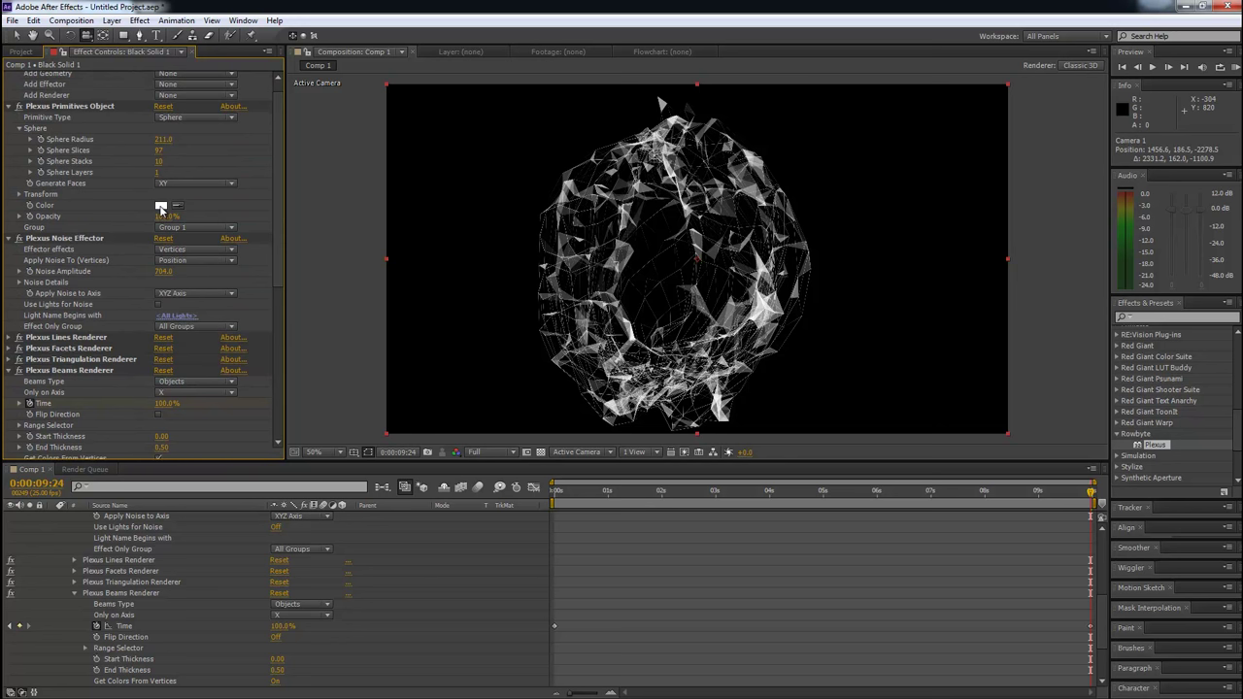
left_click(161, 208)
key("Return")
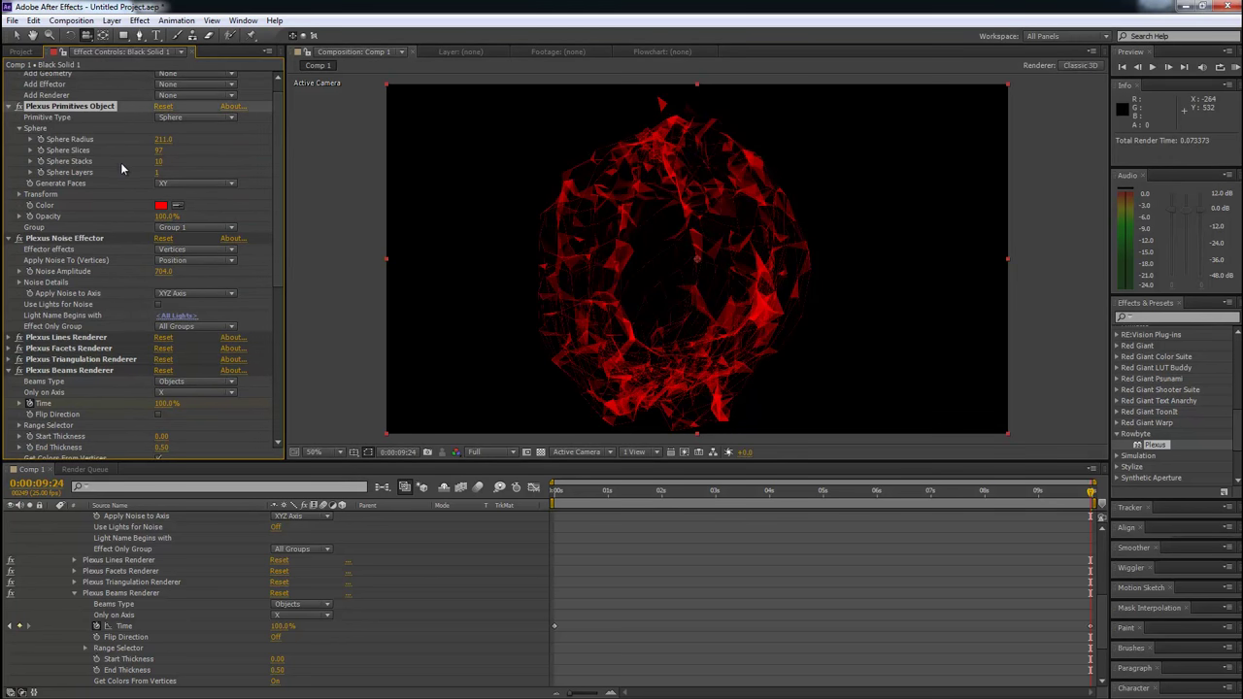
left_click_drag(142, 219, 142, 216)
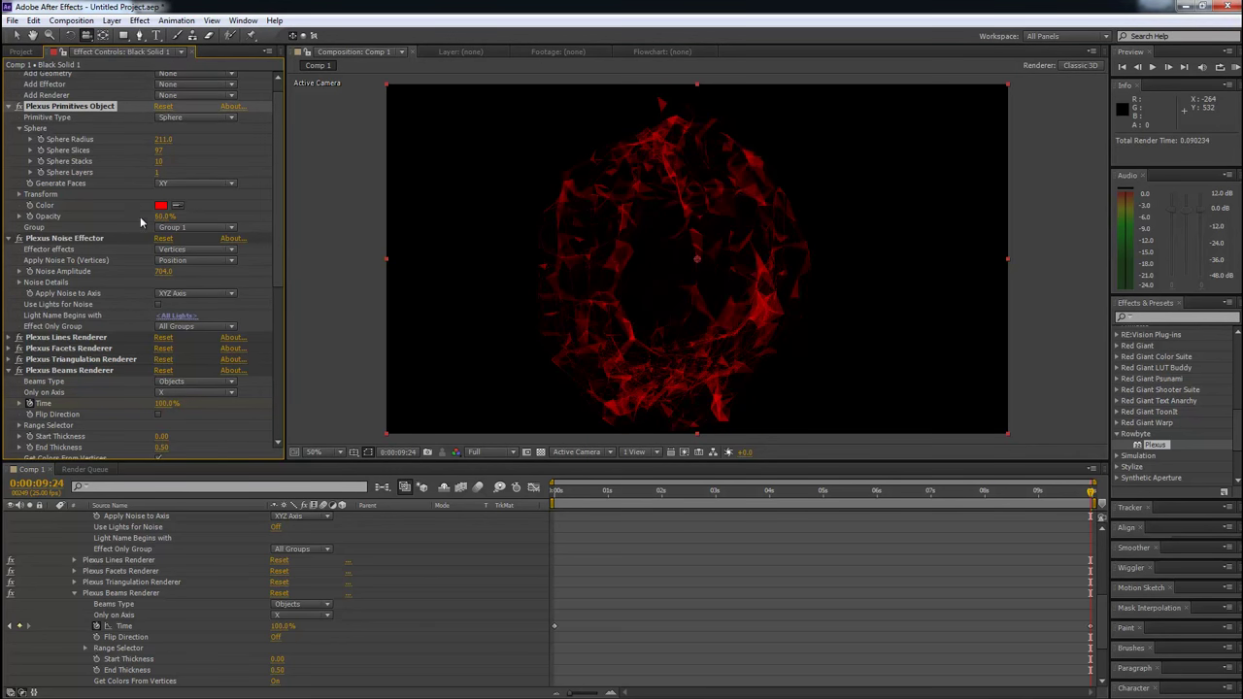
Review the effect stack and the beam animation, return to the first frame and orbit the camera around the sphere
scroll(116, 210, "up", 1)
left_click(9, 121)
scroll(59, 331, "down", 5)
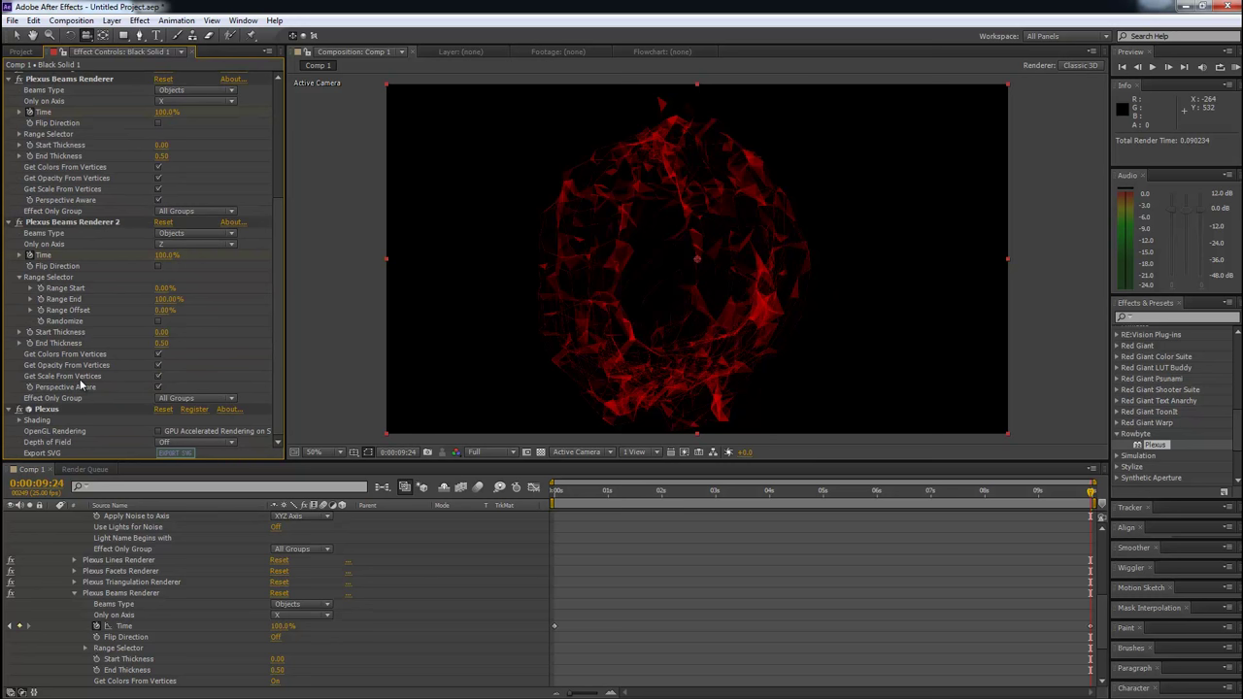
scroll(44, 557, "up", 10)
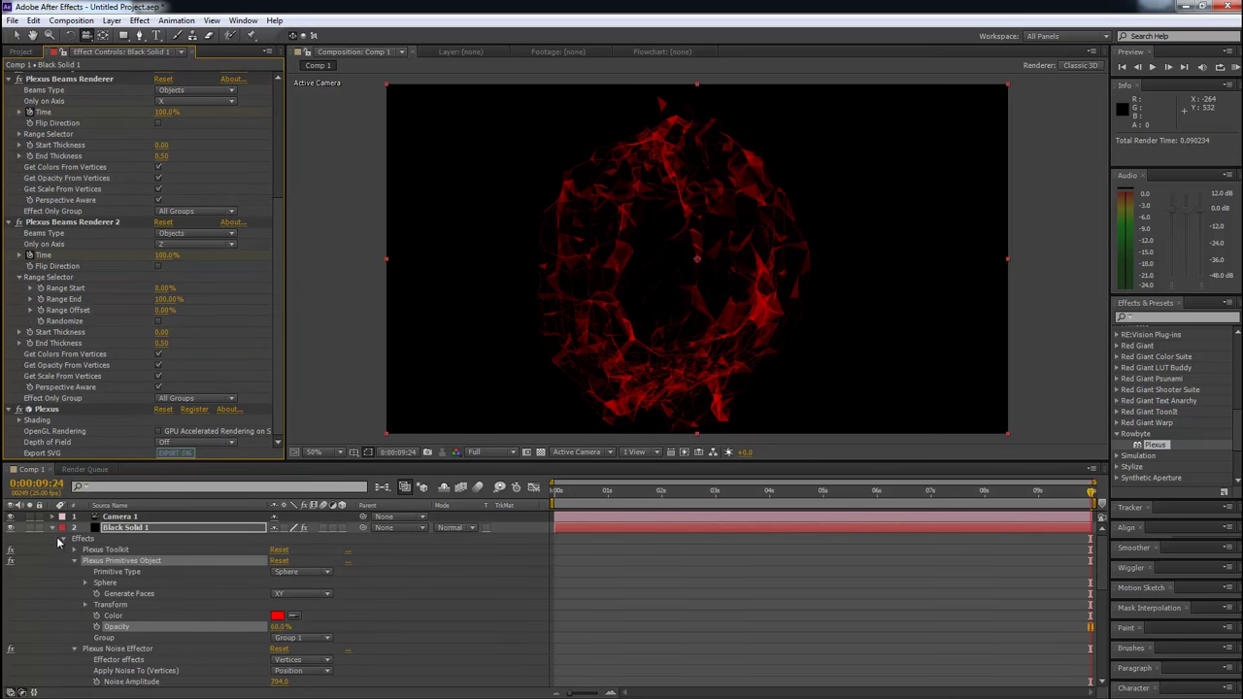
left_click(635, 492)
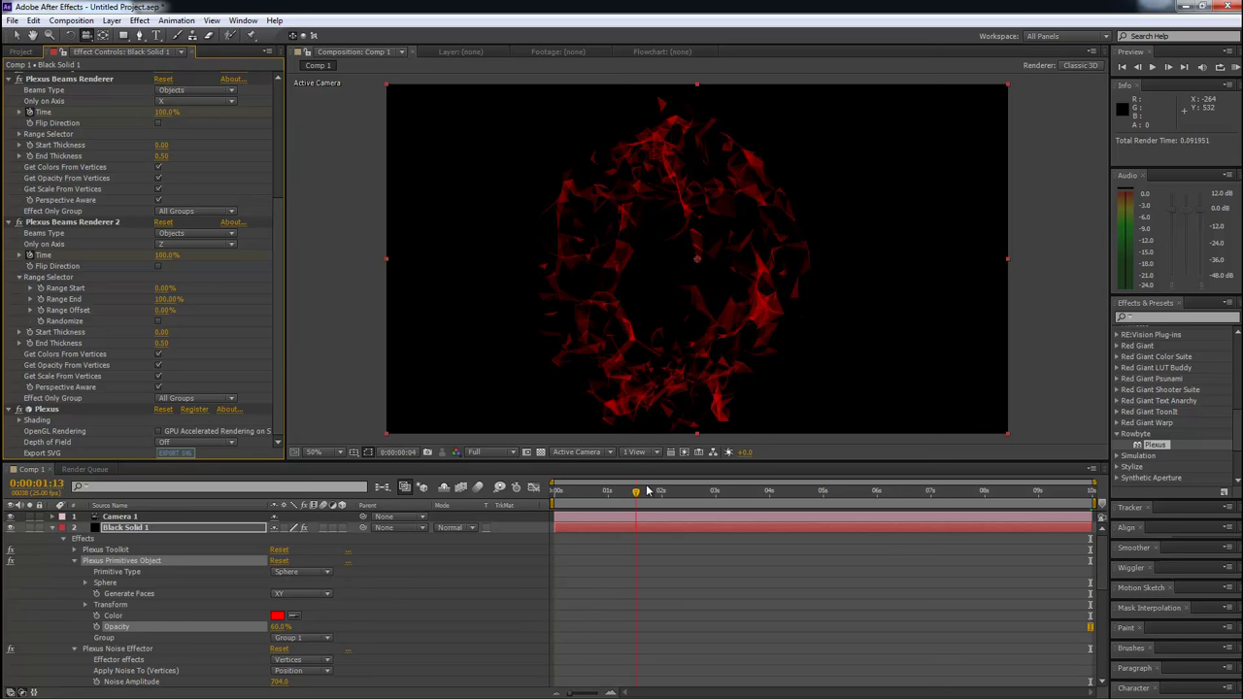
key("Home")
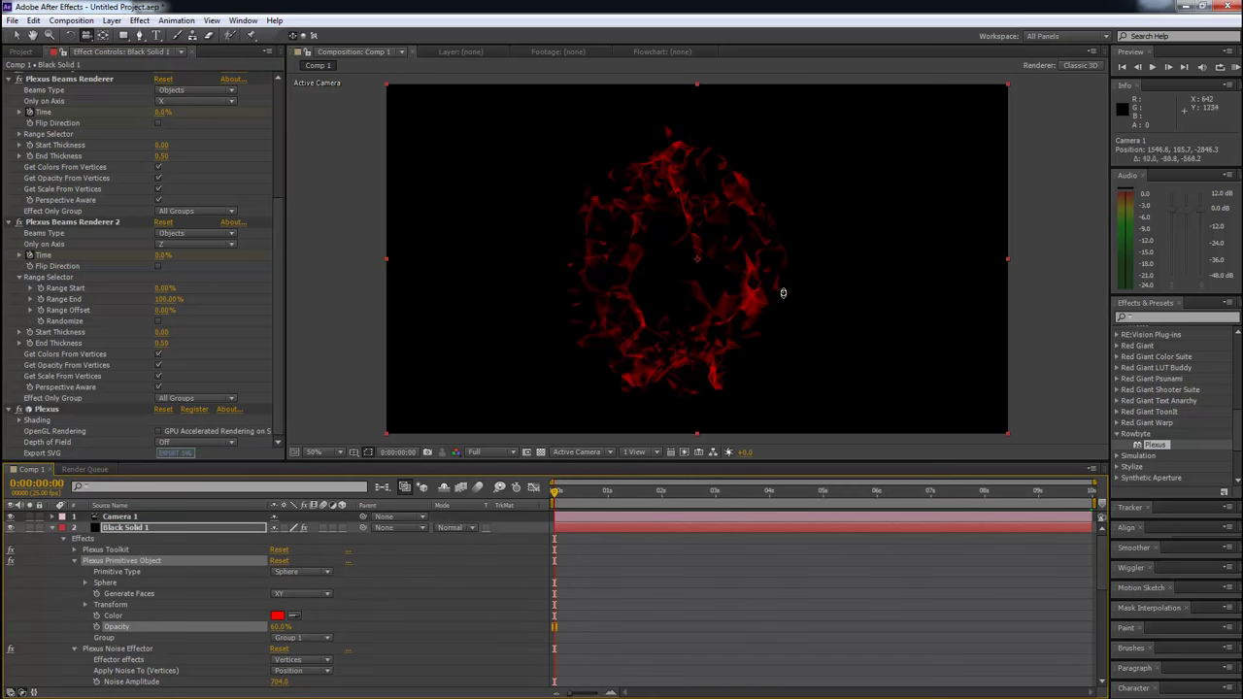
left_click_drag(783, 293, 767, 318)
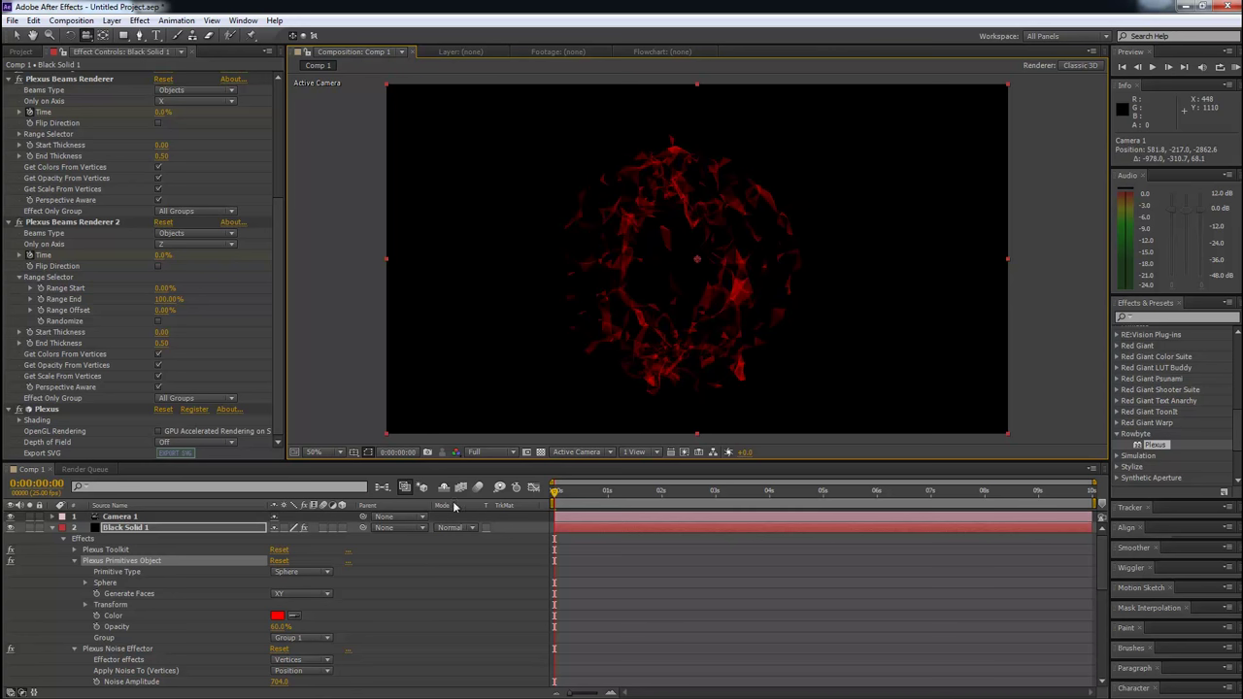
Reveal the Transform settings of the Plexus Primitives Object
scroll(50, 153, "up", 3)
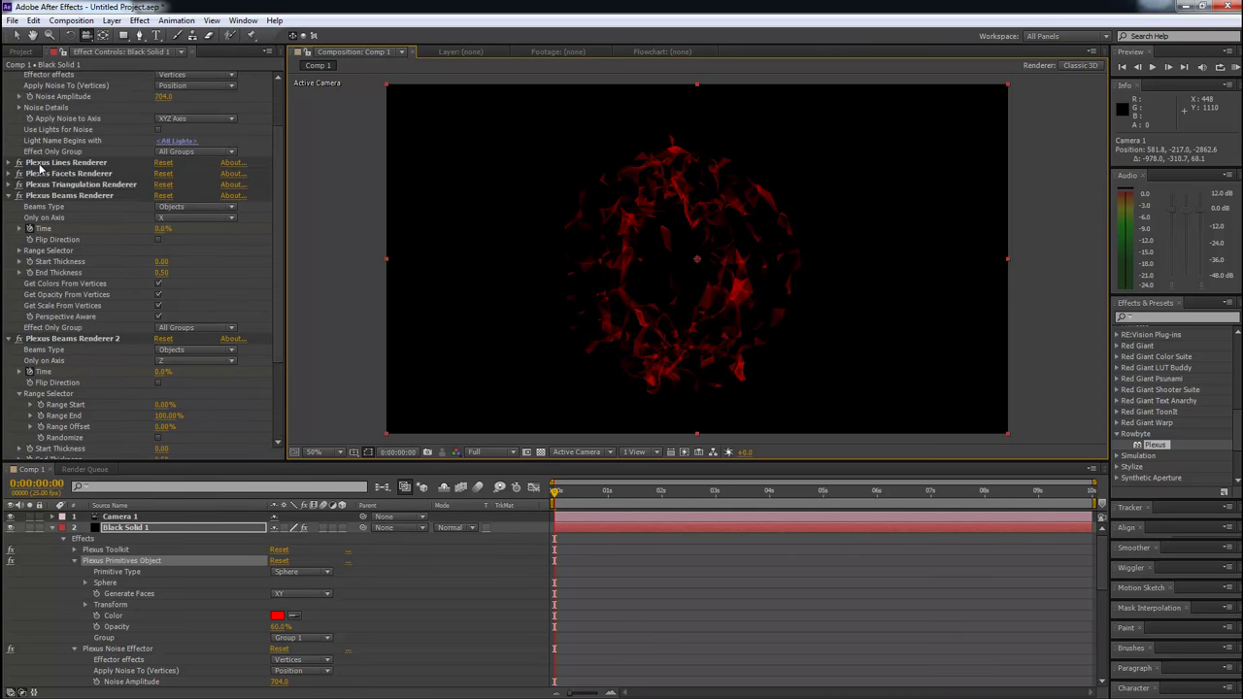
scroll(45, 161, "up", 2)
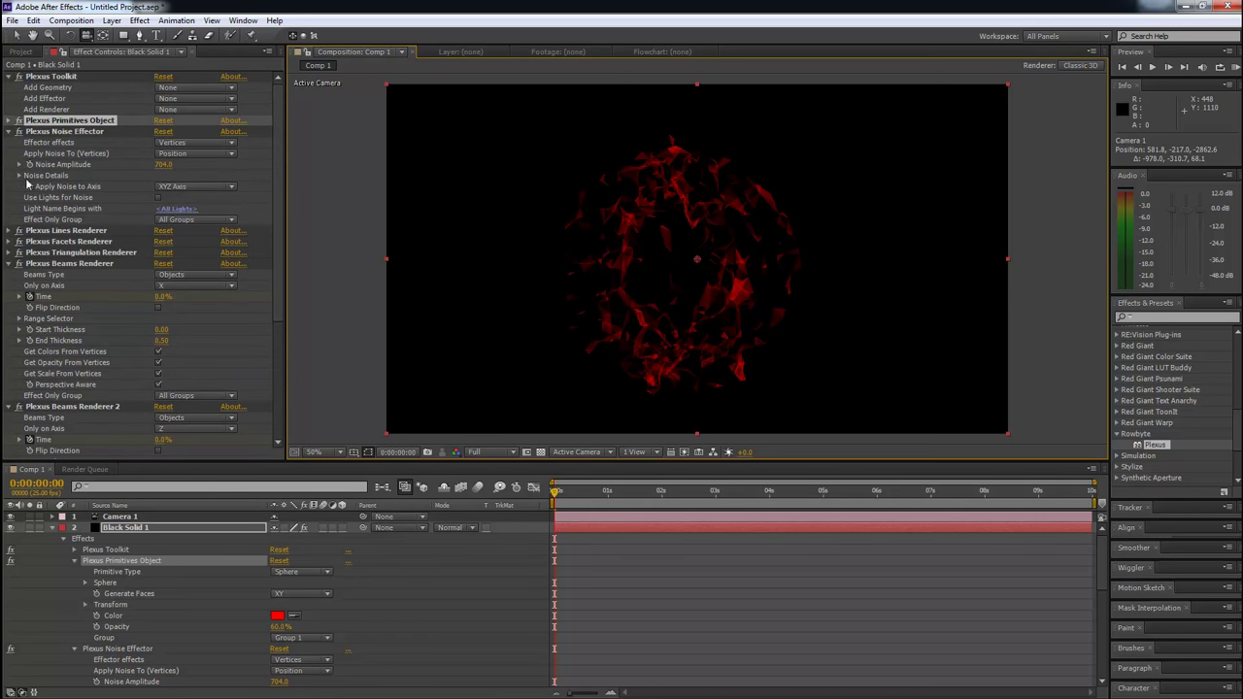
left_click(9, 121)
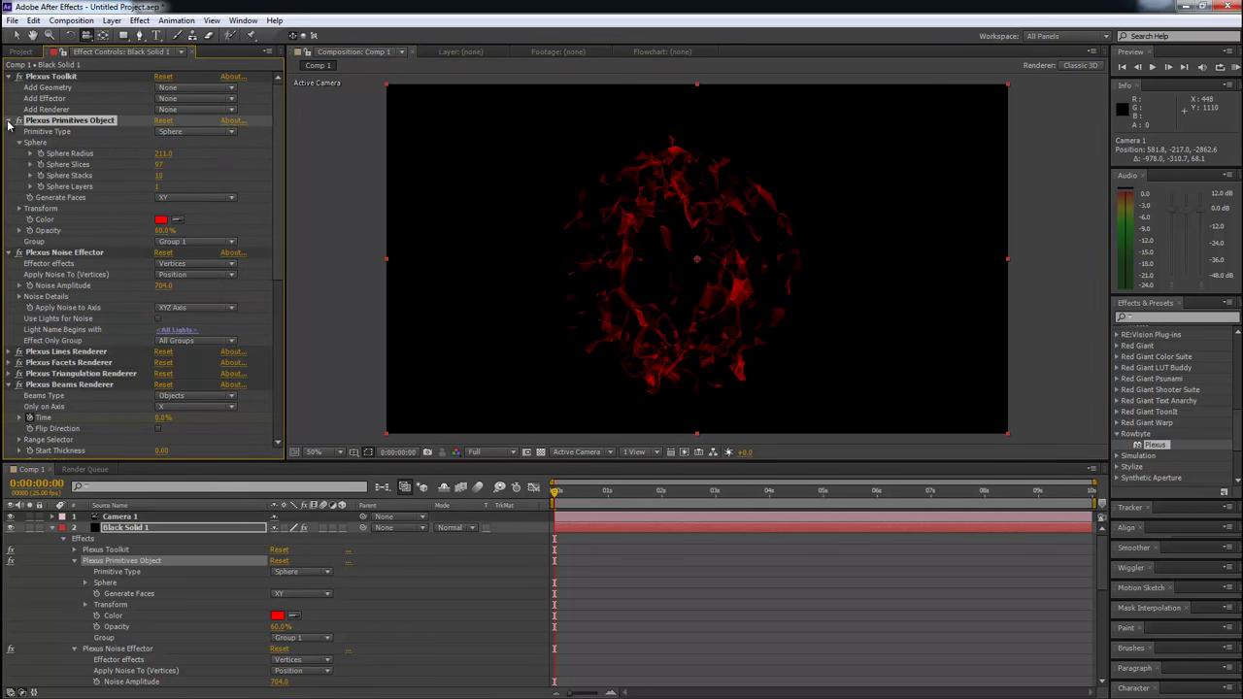
left_click(19, 209)
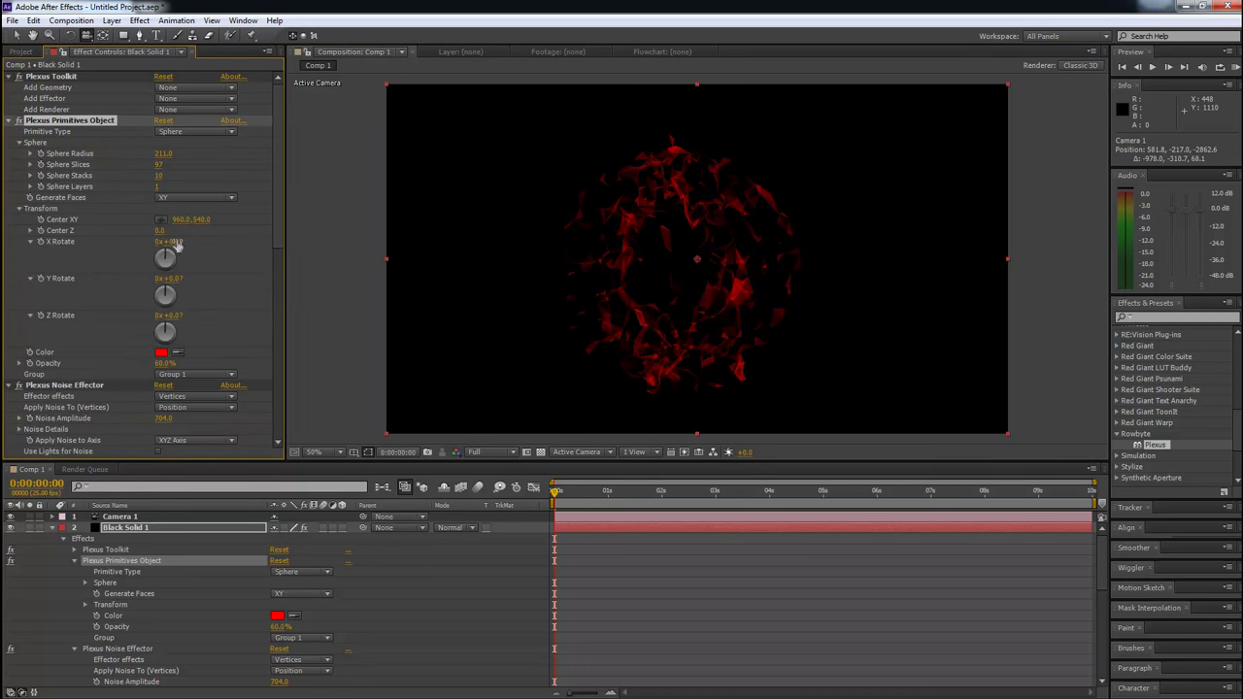
Try rotating the sphere with X Rotate and Y Rotate, undoing each change
left_click_drag(171, 242, 218, 232)
key("ctrl+z")
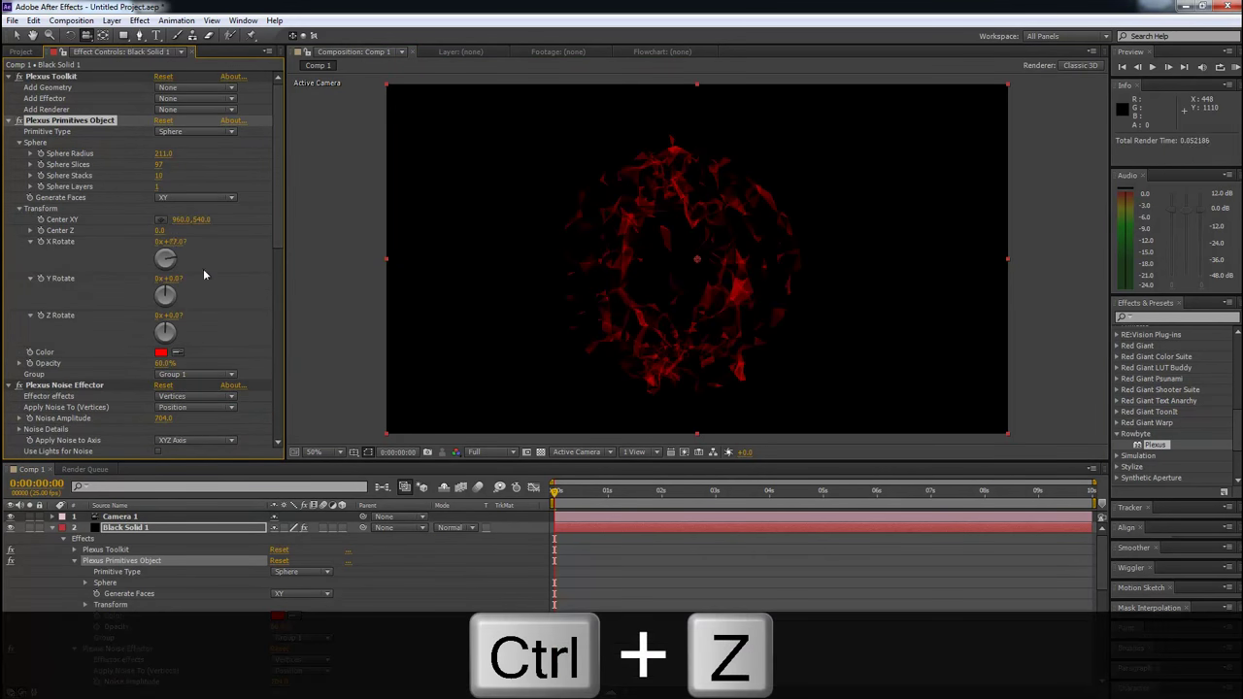
left_click_drag(175, 280, 212, 274)
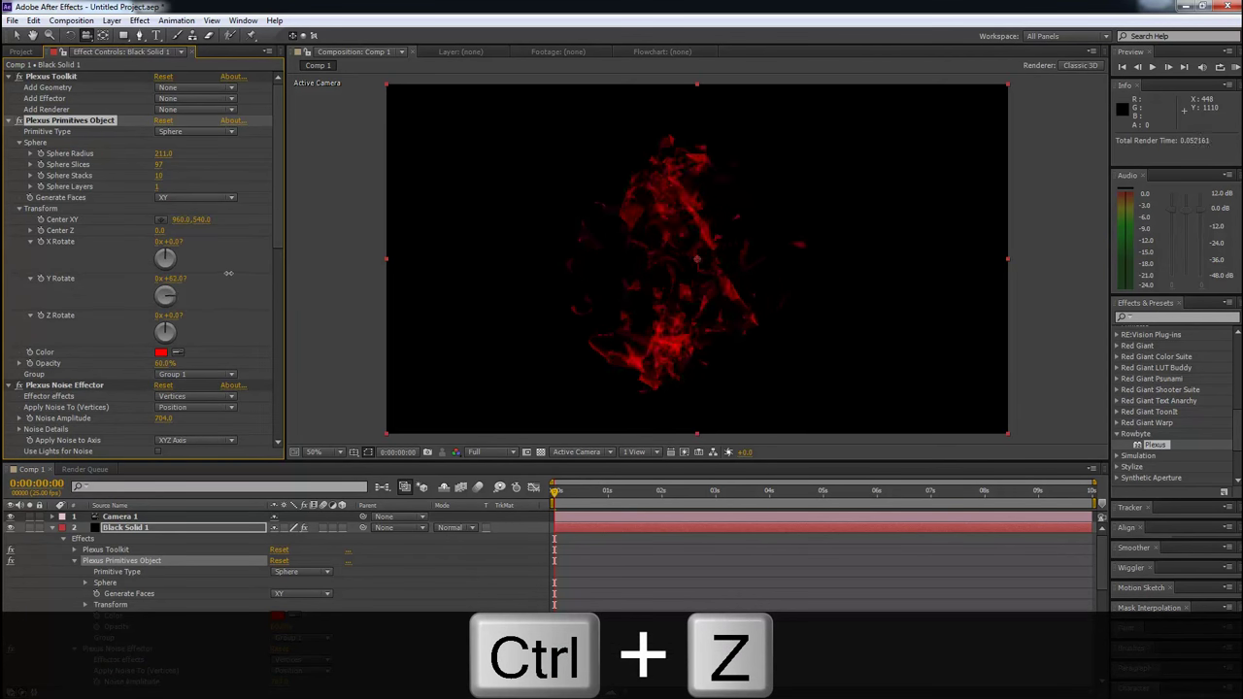
key("ctrl+z")
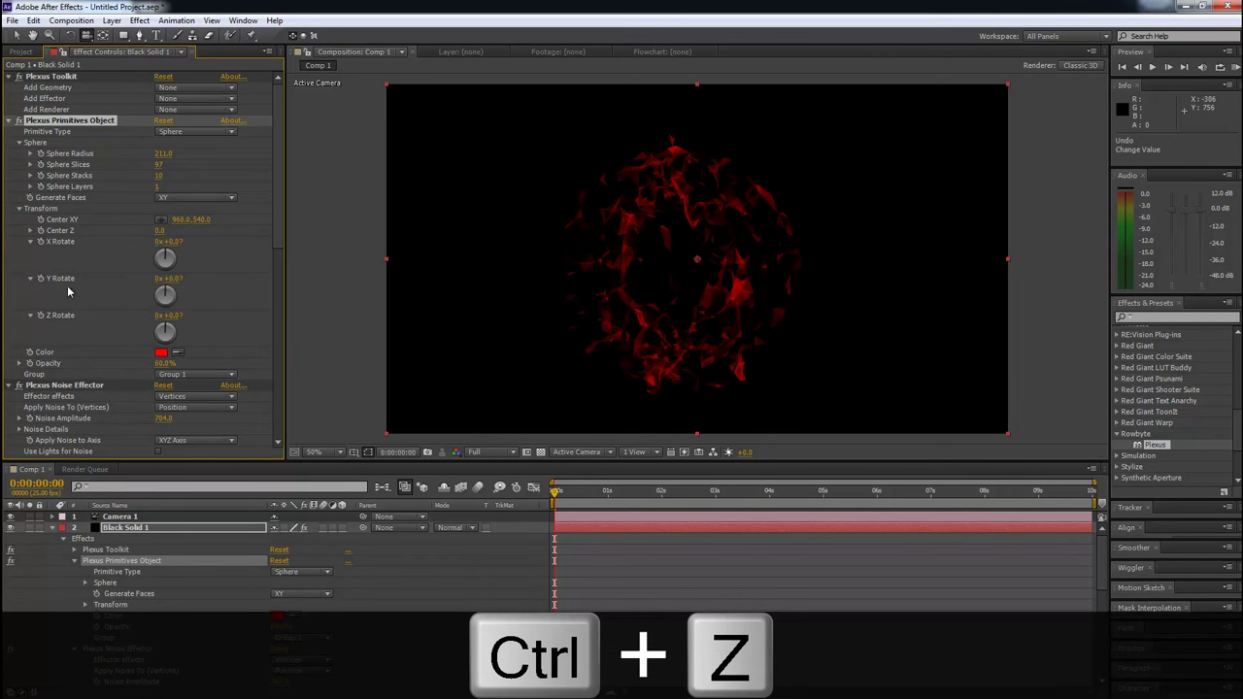
Keyframe the sphere's Y Rotate from 0 at the first frame to 1 full revolution at 0:00:09:24, and preview the rotation
left_click_drag(1052, 491, 1091, 491)
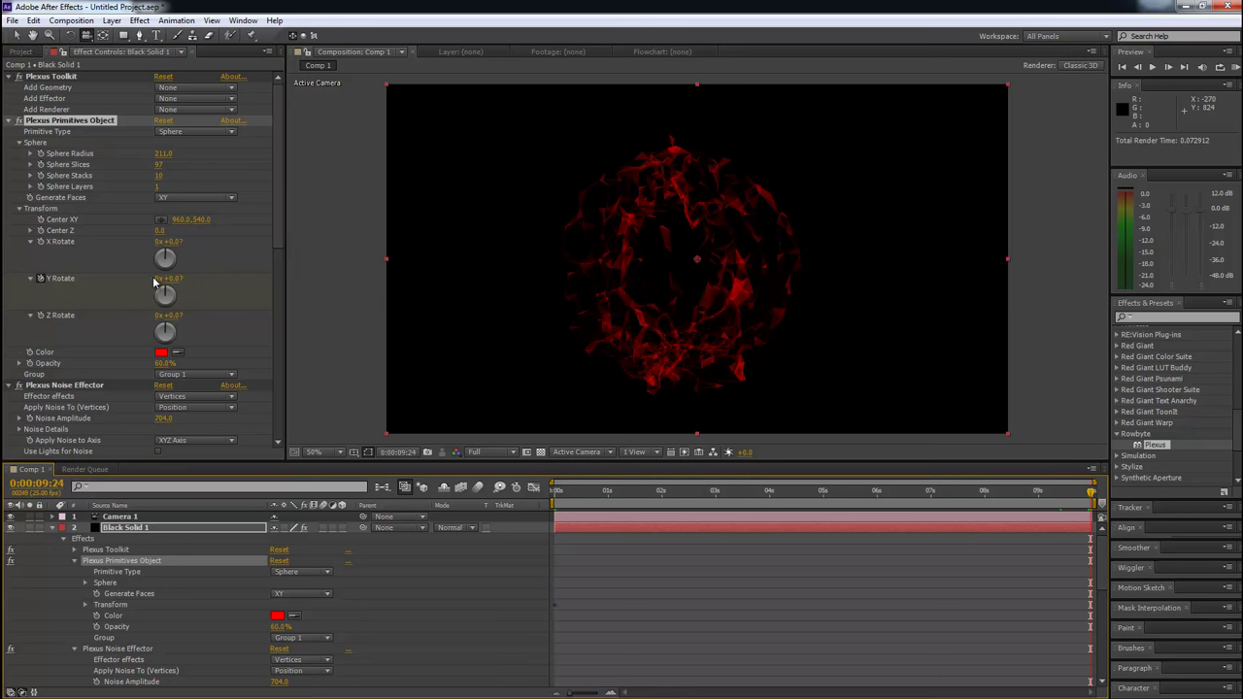
left_click(157, 278)
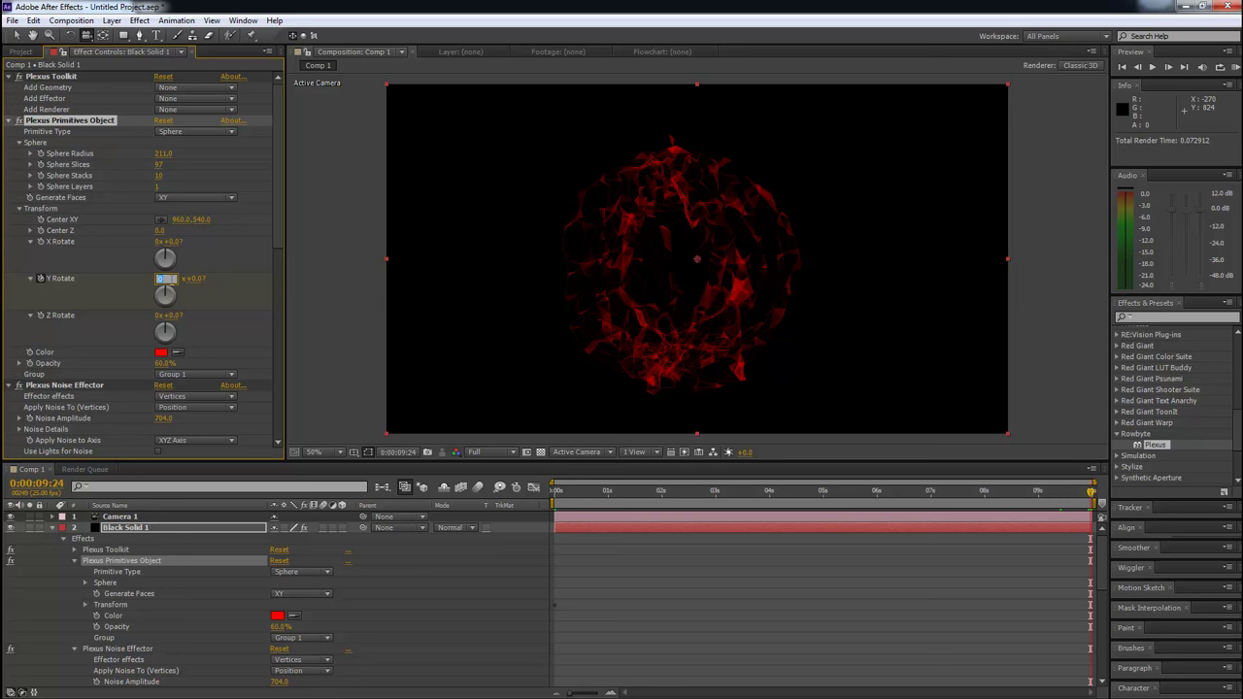
type("1")
key("Return")
left_click_drag(641, 493, 960, 493)
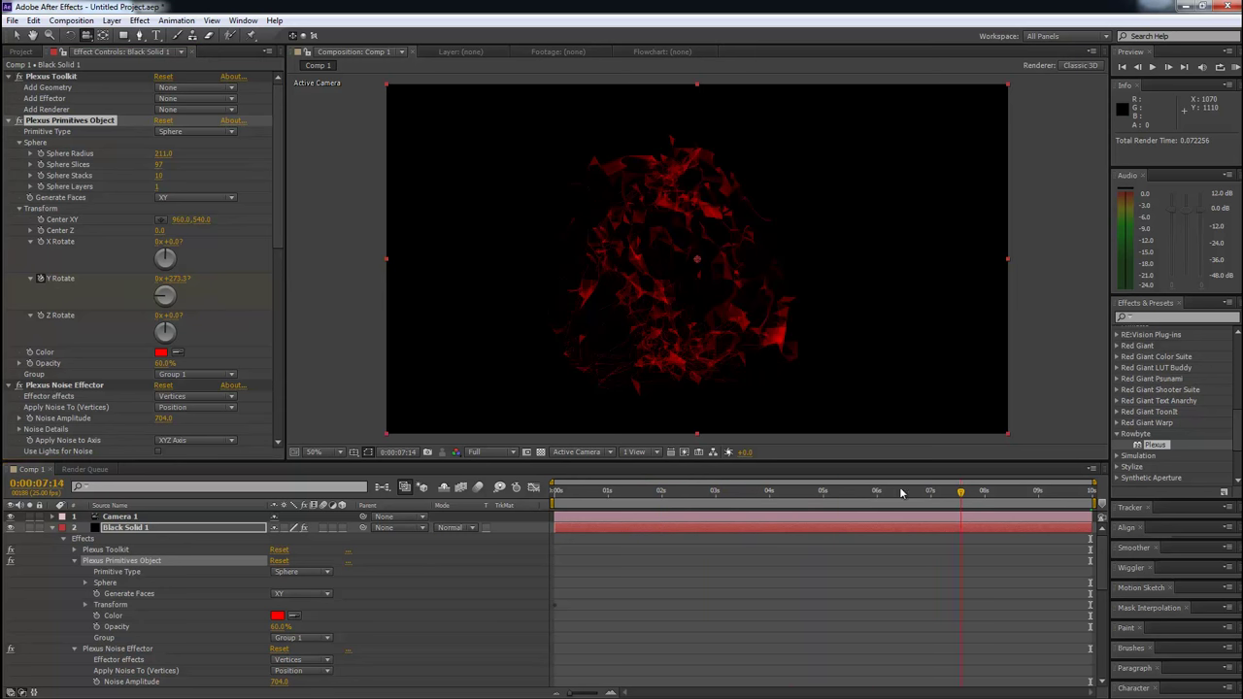
Collapse the Black Solid 1 layer and pre-compose it as Black Solid 1 Comp 1, moving all attributes into the new composition
left_click(53, 527)
left_click(552, 557)
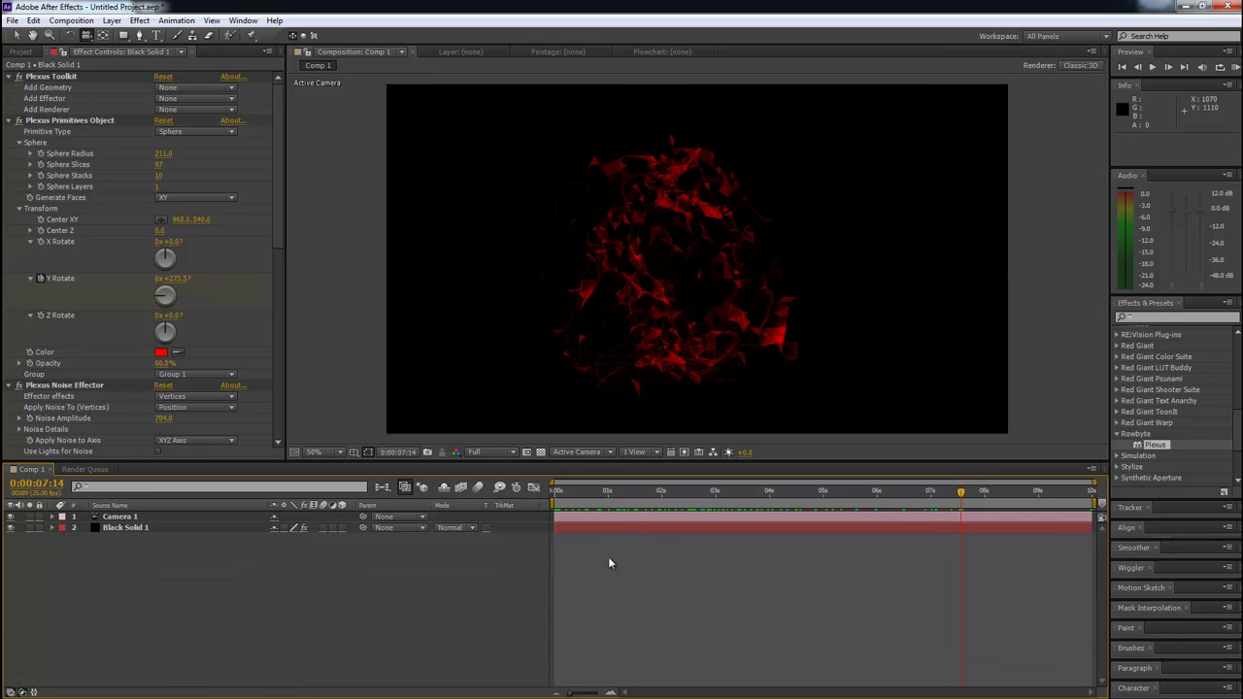
left_click(603, 530)
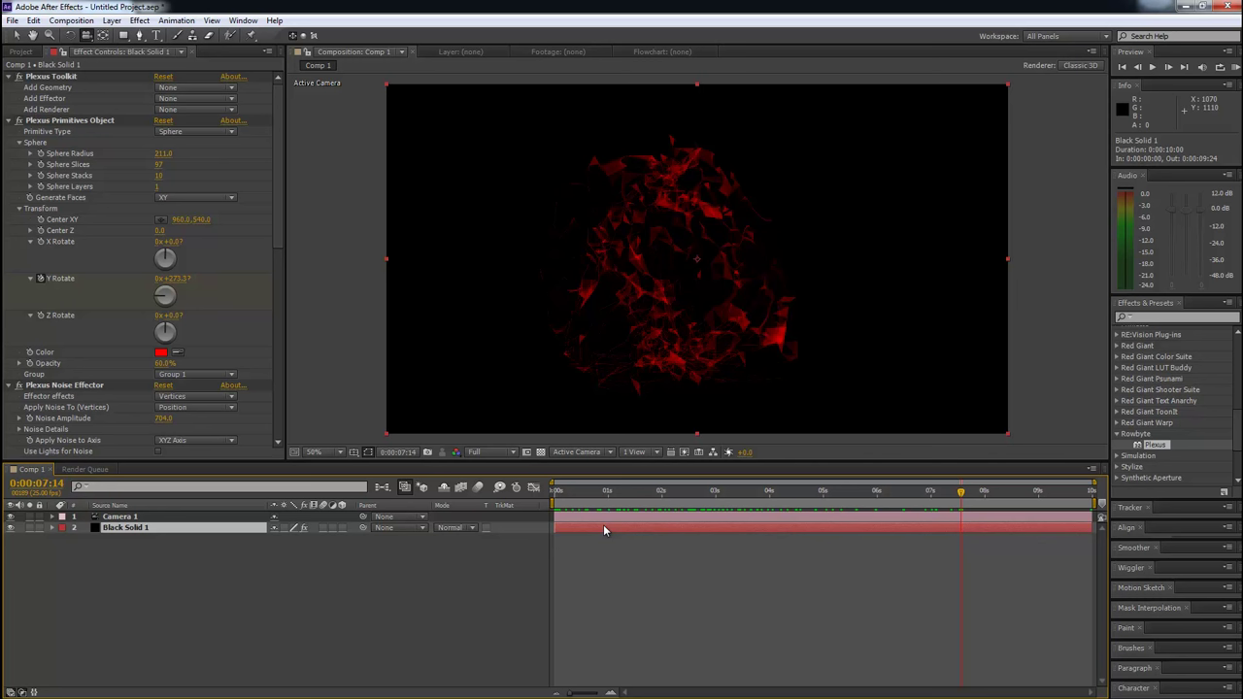
key("ctrl+shift+c")
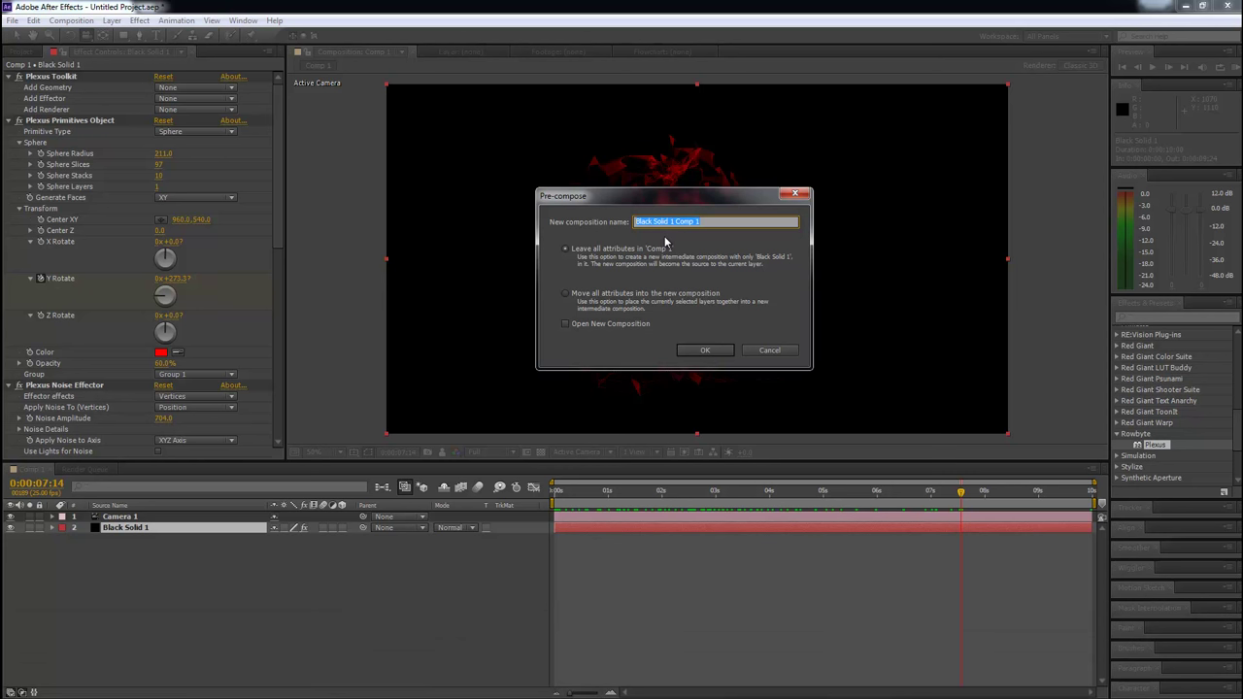
left_click(626, 294)
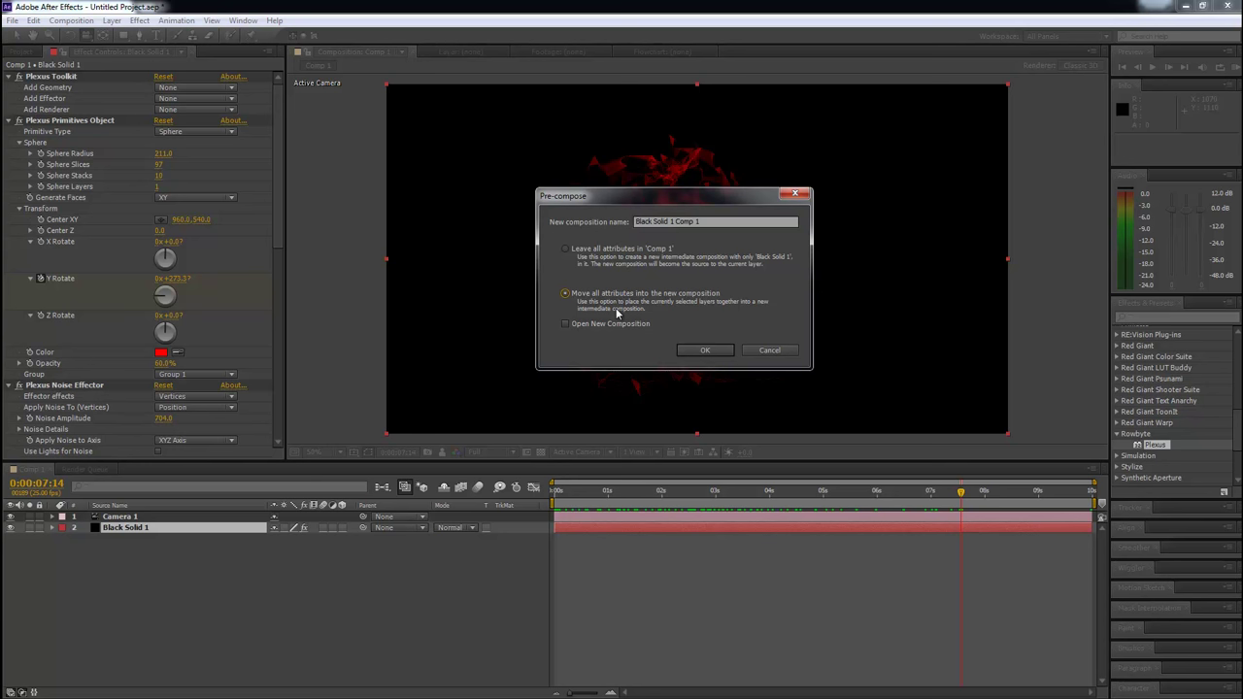
left_click(718, 351)
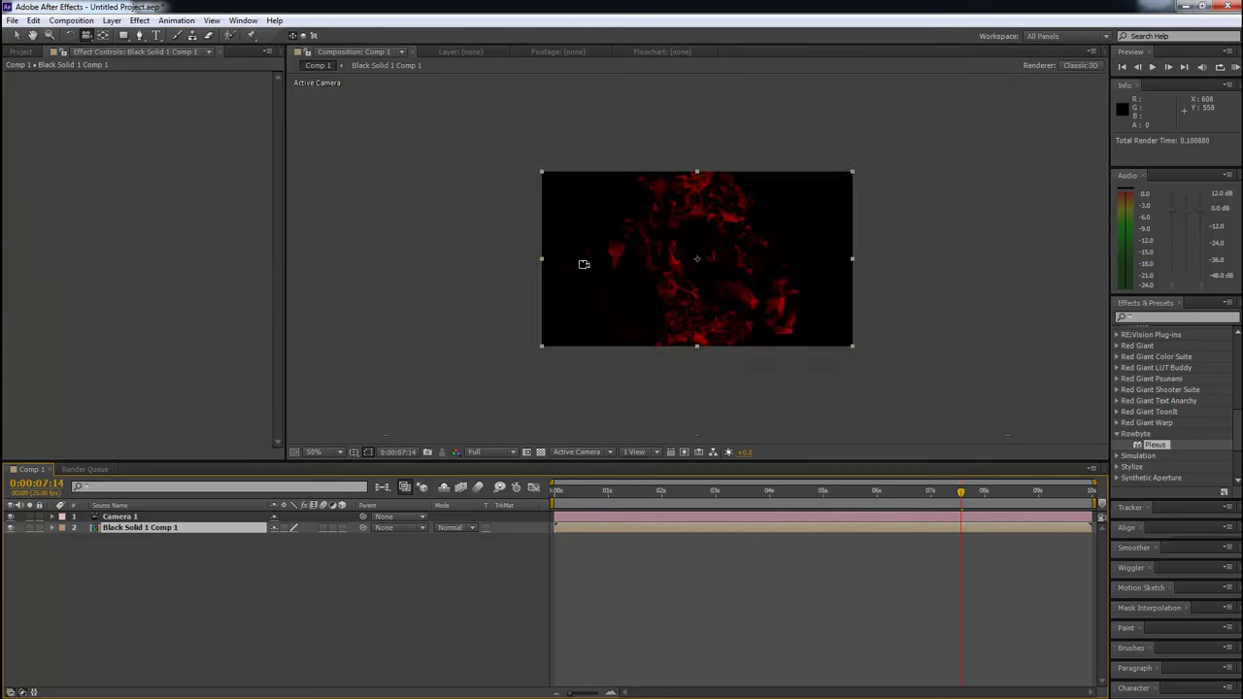
Try to orbit the camera around the pre-composed sphere in Comp 1
key("c")
left_click_drag(784, 328, 737, 334)
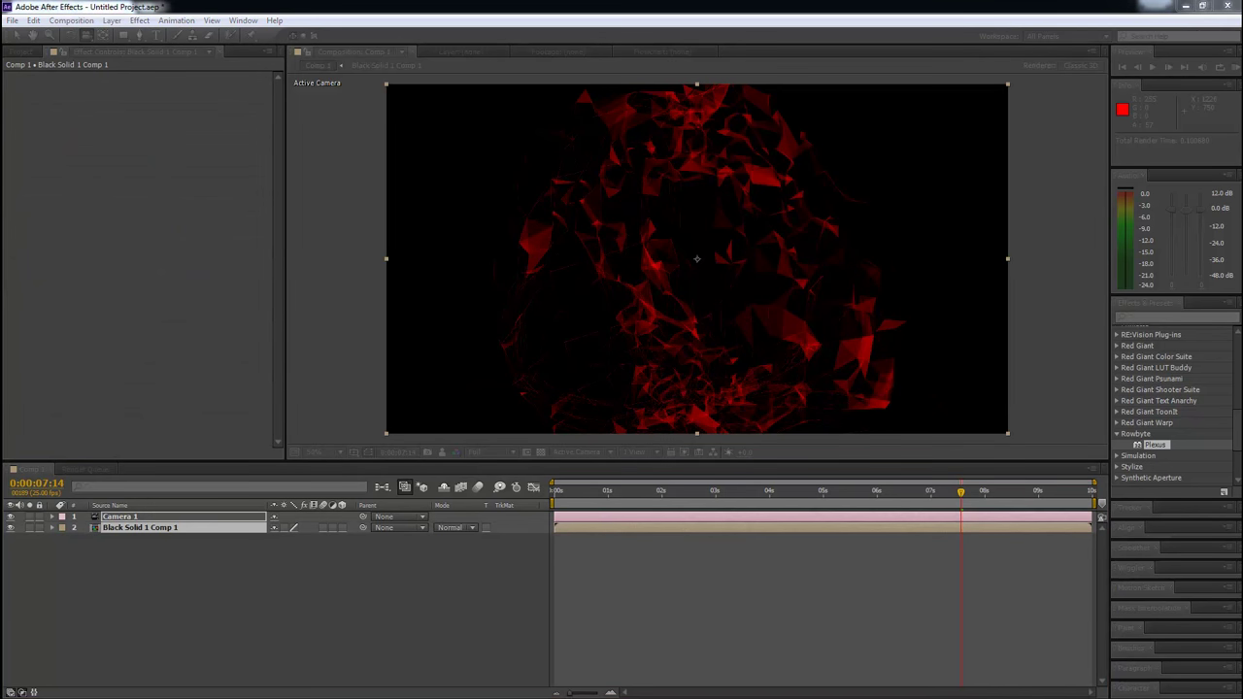
left_click(676, 554)
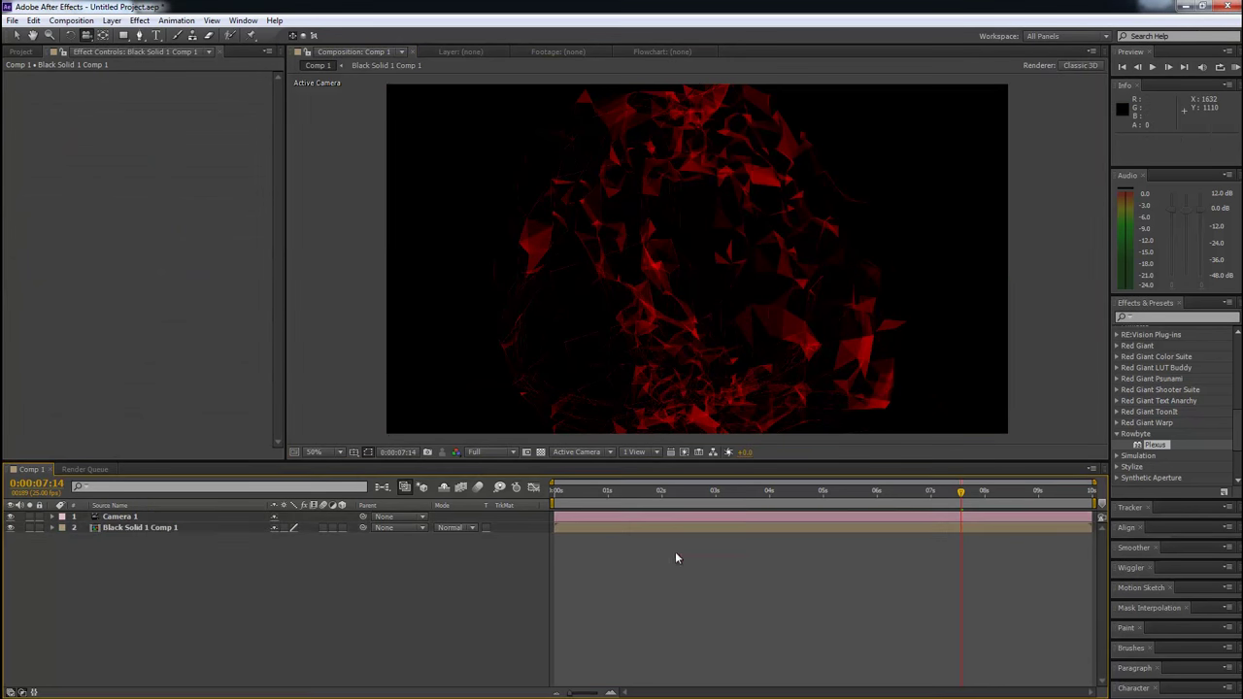
left_click(595, 530)
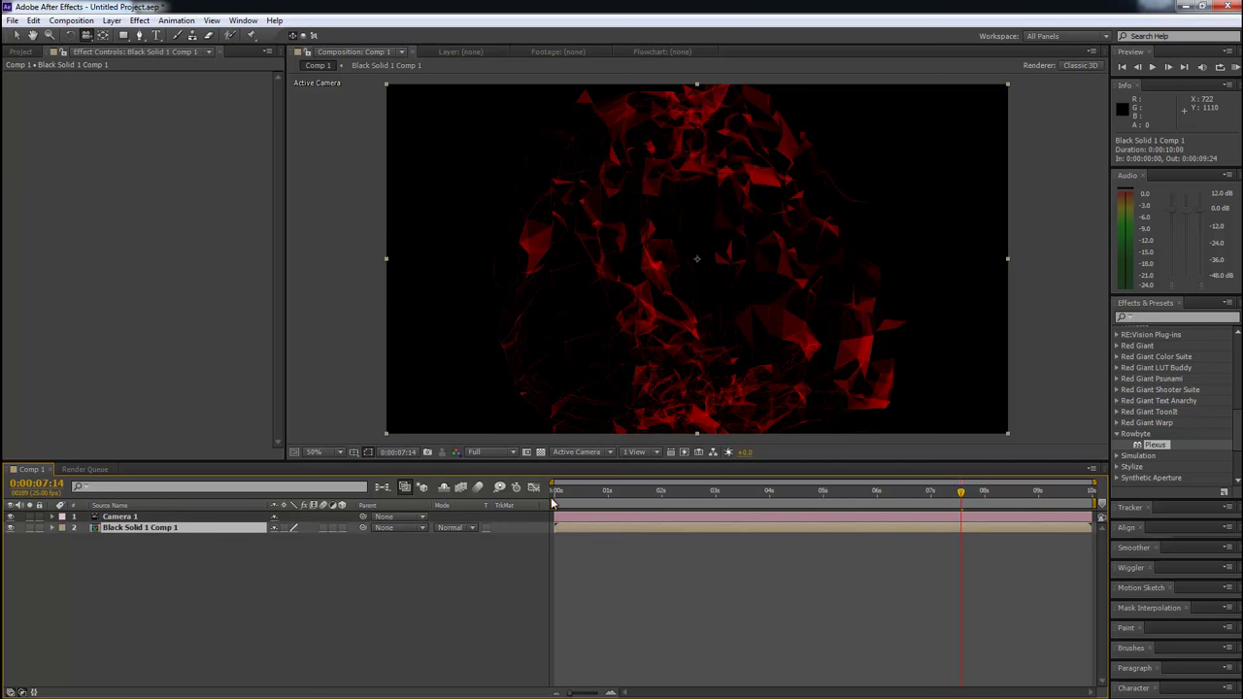
Open Black Solid 1 Comp 1, add a two-node 35mm camera and pull it back to about -2766.7 on Z
double_click(597, 527)
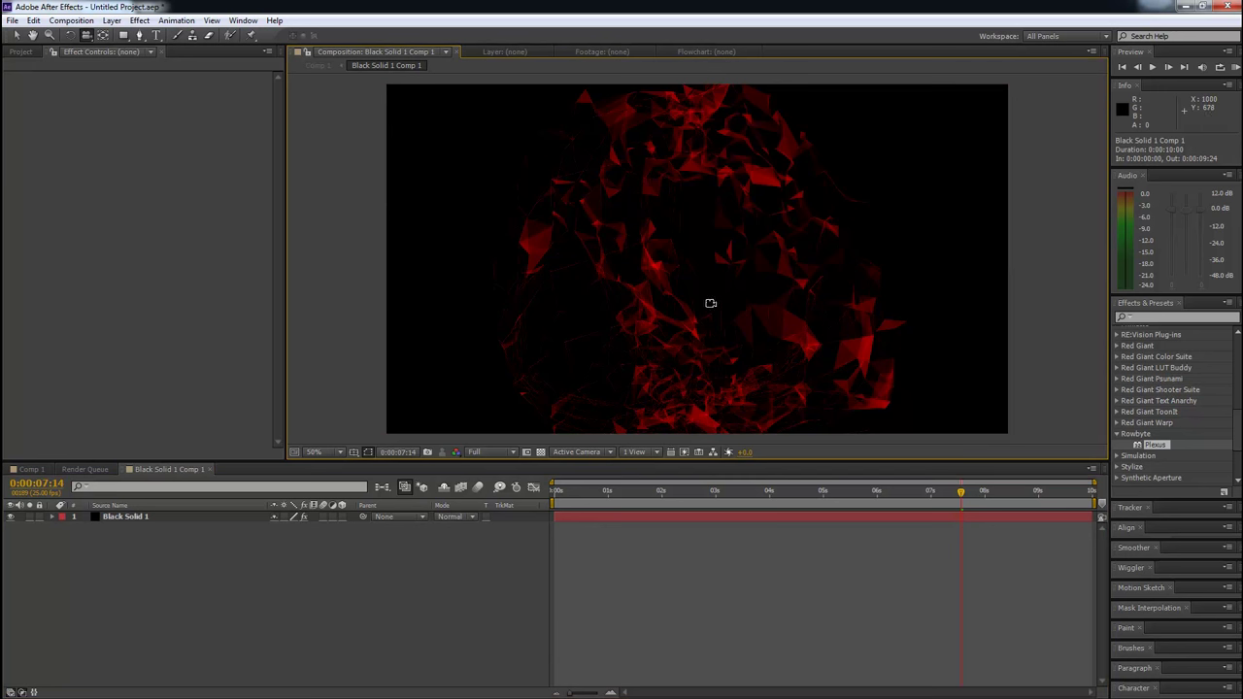
right_click(698, 546)
mouse_move(726, 556)
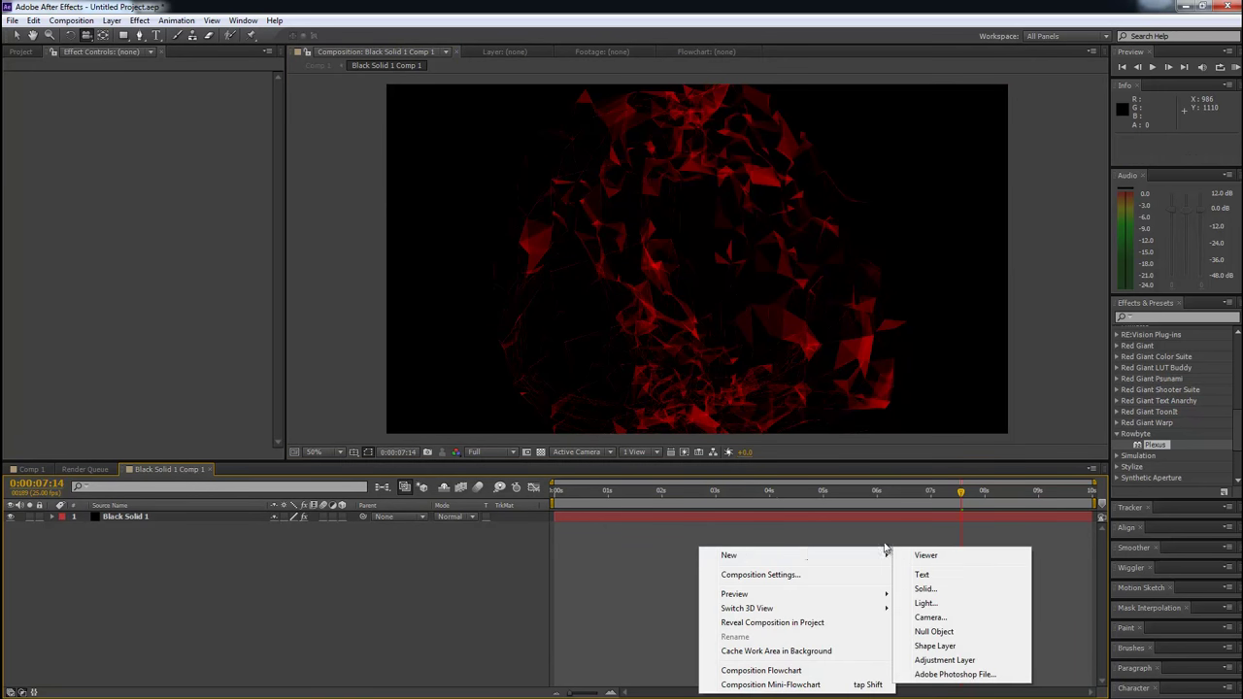
left_click(968, 621)
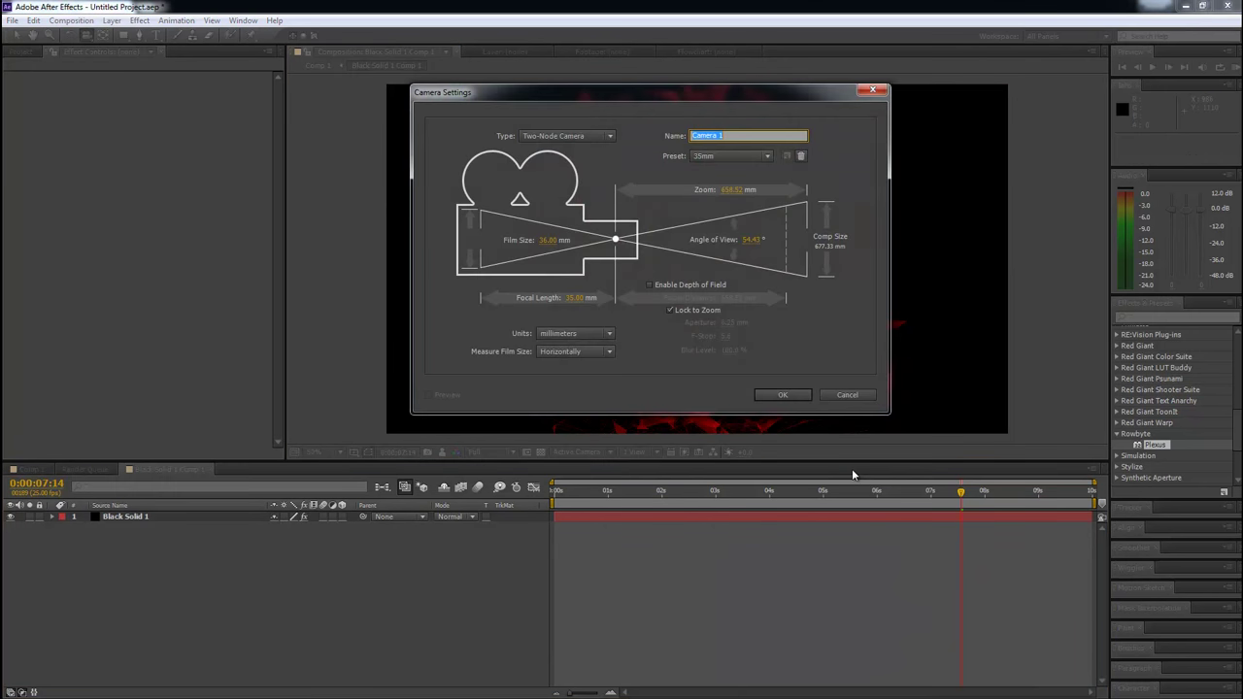
left_click(781, 396)
left_click_drag(768, 297, 635, 305)
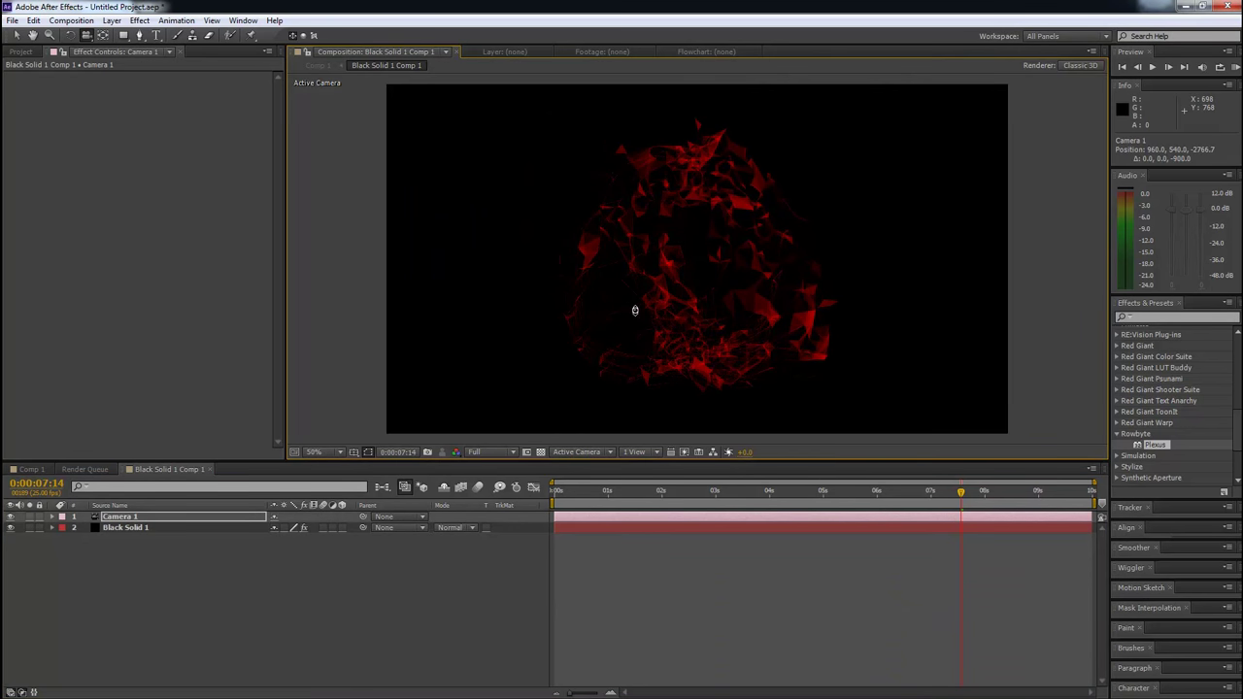
Return to Comp 1 and delete its Camera 1 layer
left_click(32, 470)
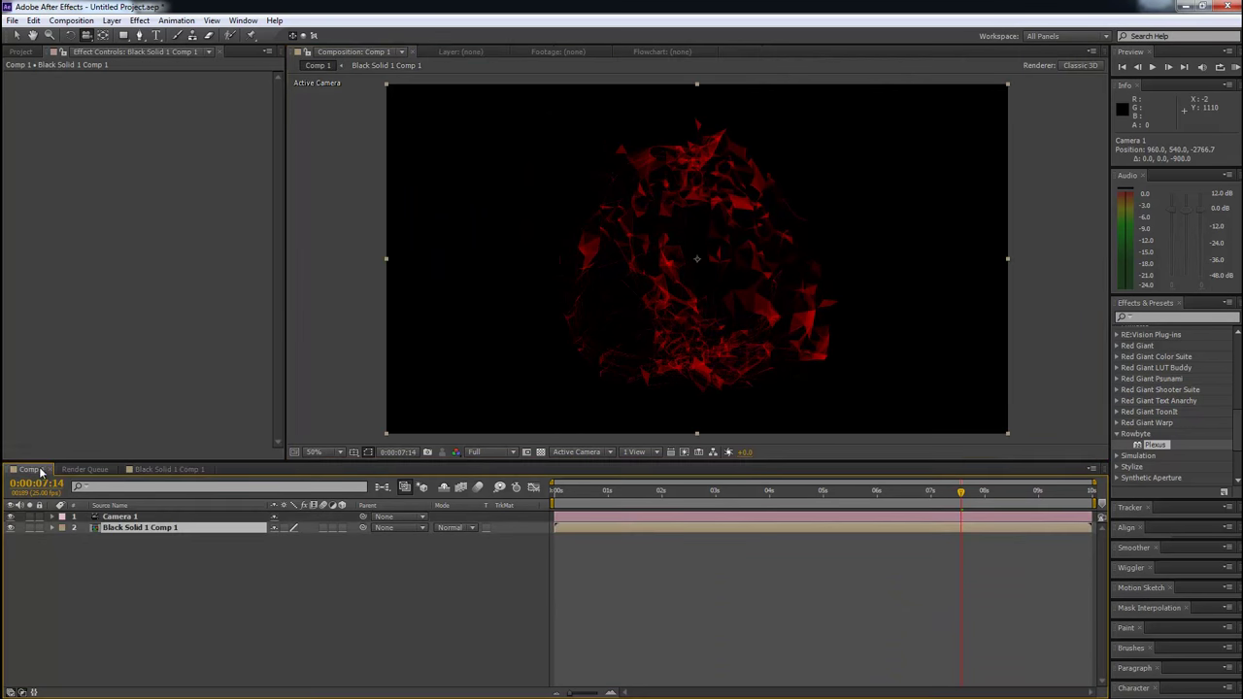
left_click(169, 470)
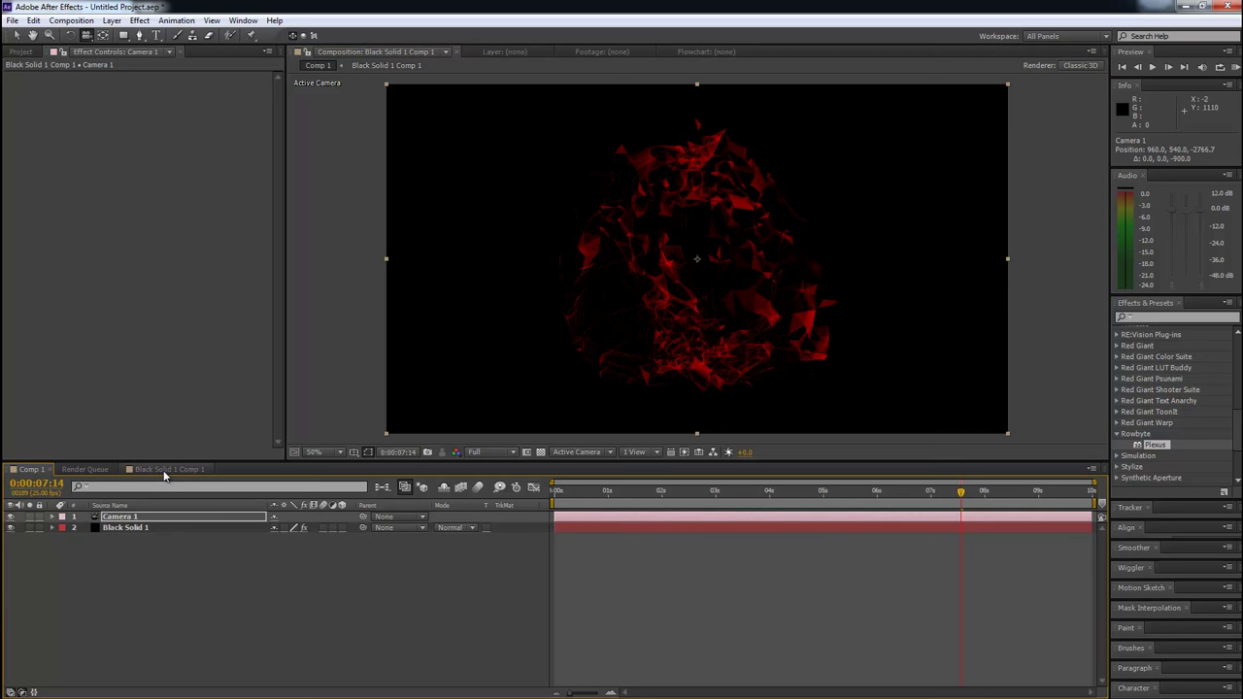
left_click(43, 470)
left_click(107, 506)
left_click(109, 516)
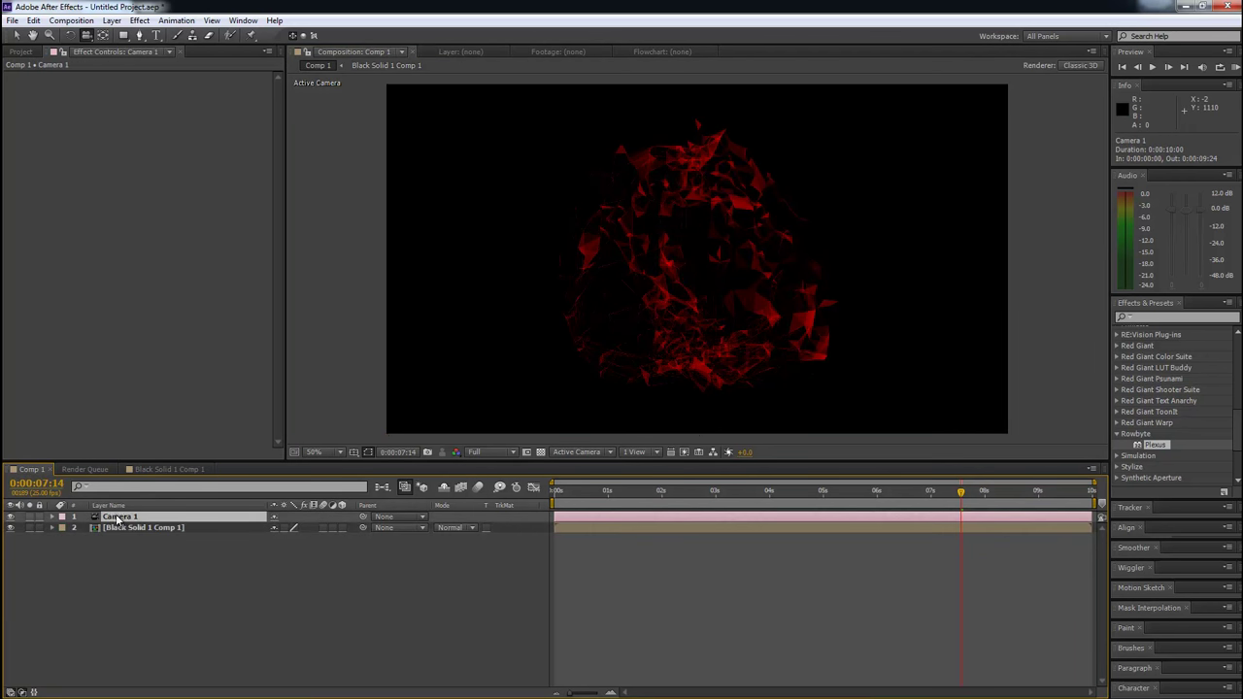
key("Delete")
left_click(136, 519)
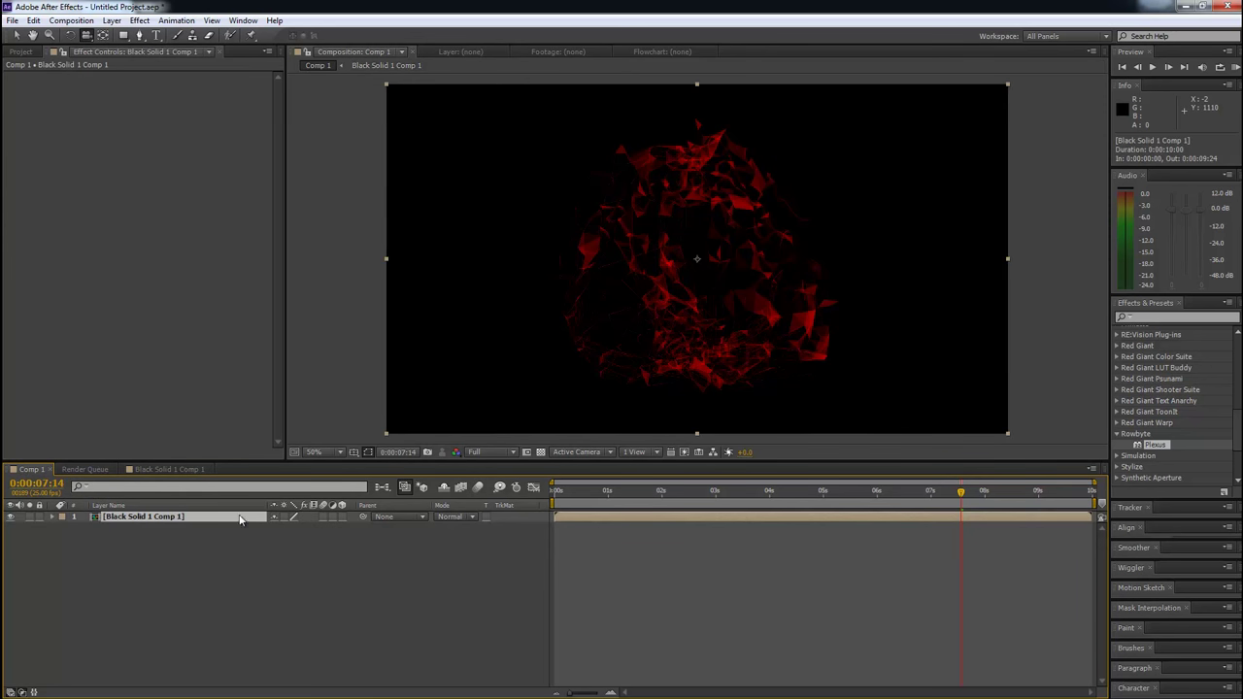
Try making Black Solid 1 a 3D layer inside the pre-composition and moving the camera, undoing the changes
left_click(194, 469)
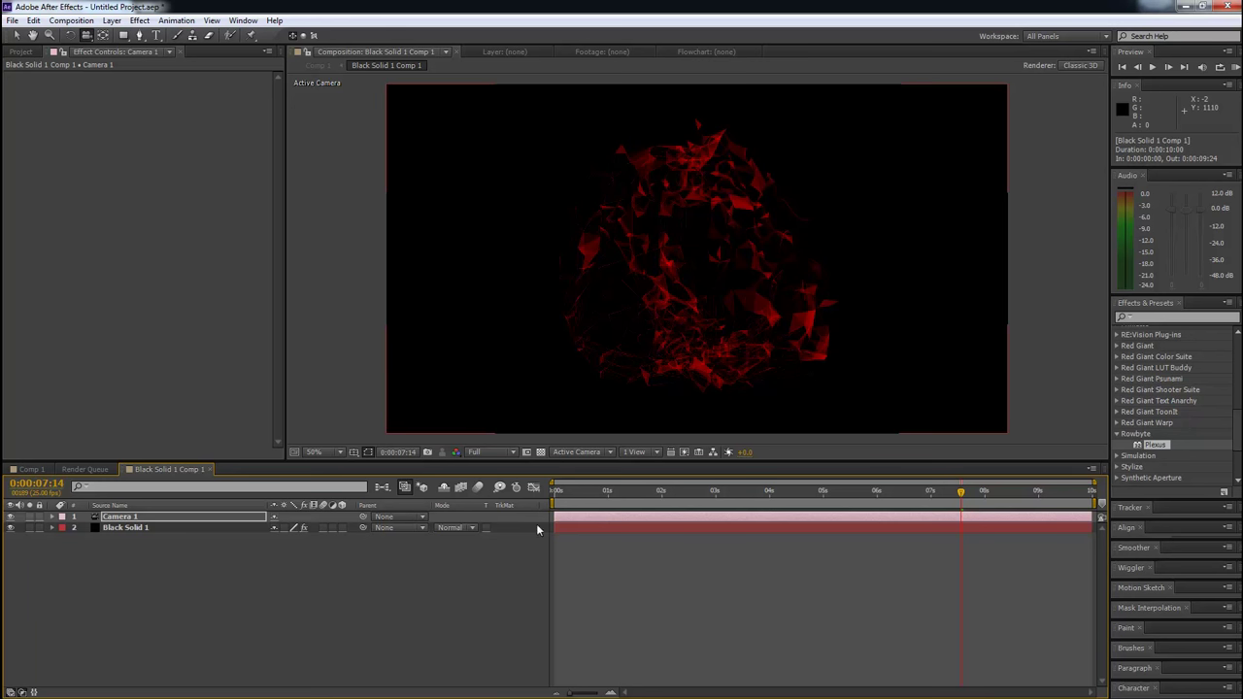
left_click(342, 527)
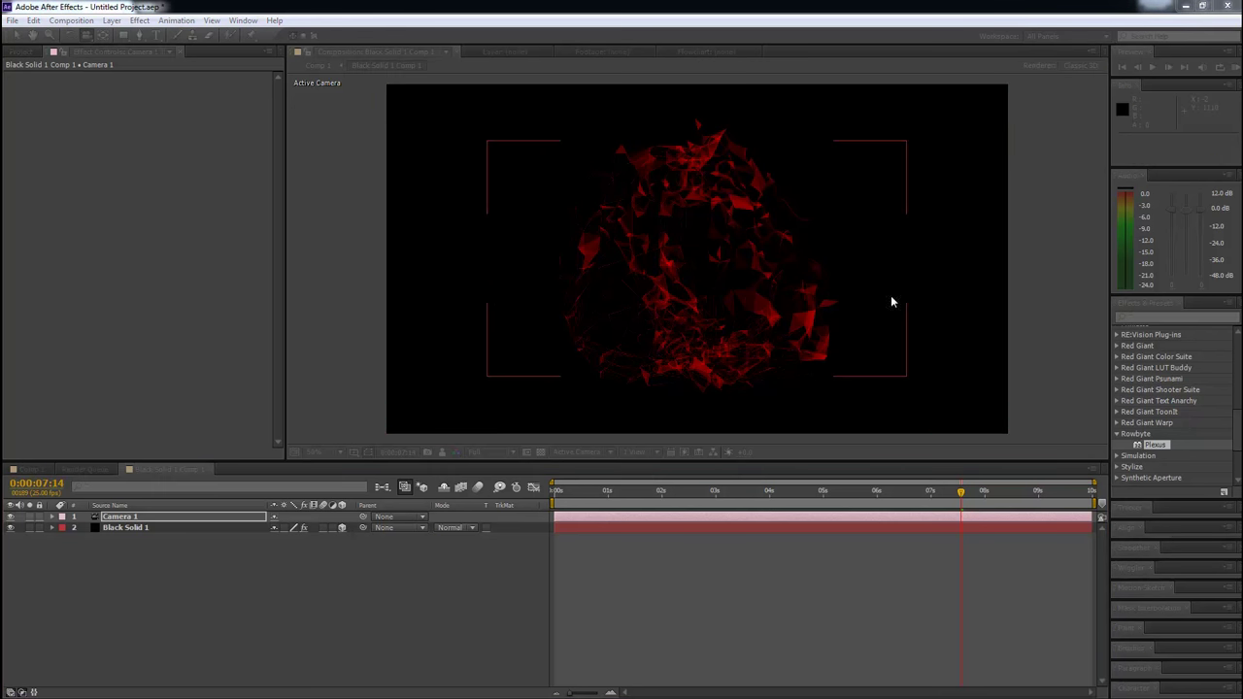
left_click_drag(597, 228, 779, 295)
key("ctrl+z")
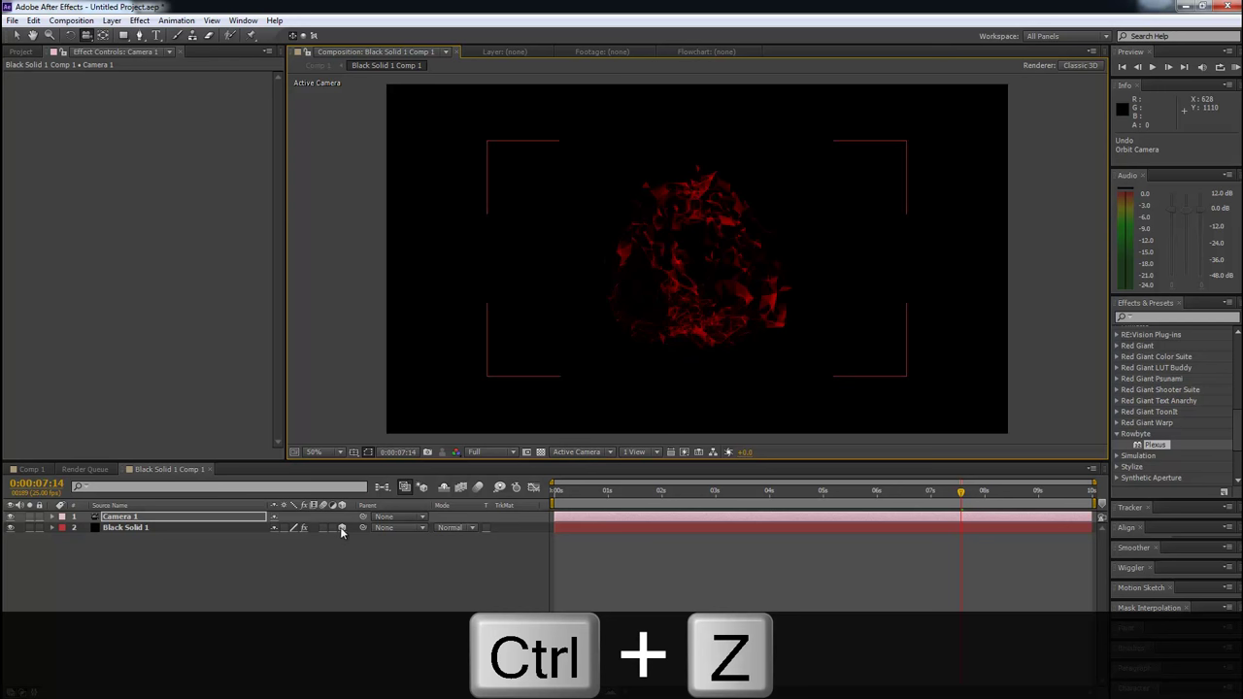
left_click_drag(774, 258, 813, 267)
key("ctrl+z")
Preview the animation up to 0:00:06:01 and duplicate the Black Solid 1 Comp 1 layer in Comp 1
left_click_drag(625, 491, 878, 492)
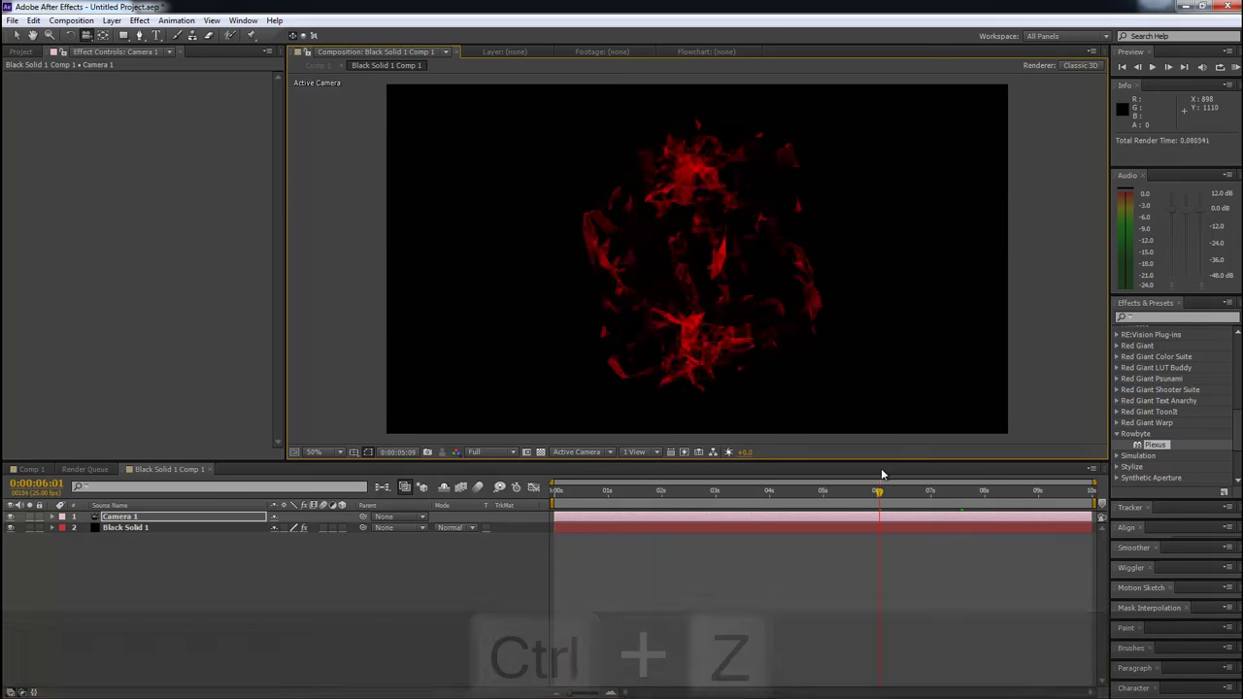
left_click(29, 469)
left_click(616, 551)
left_click(614, 517)
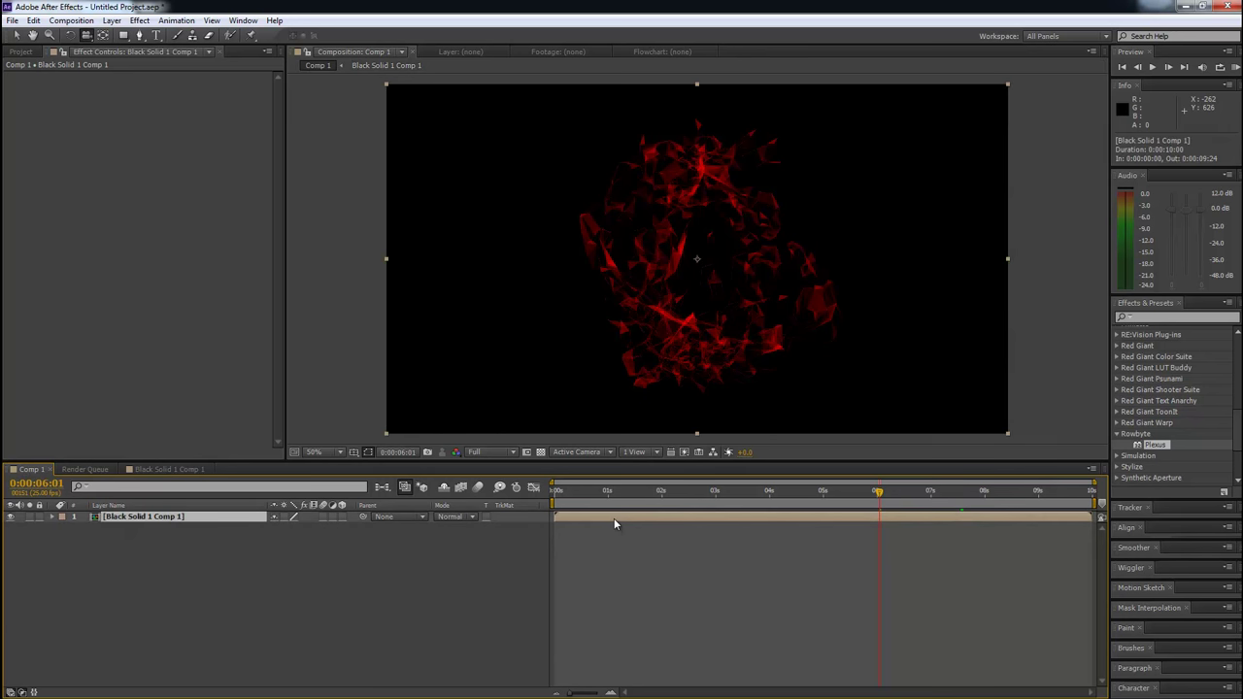
key("ctrl+d")
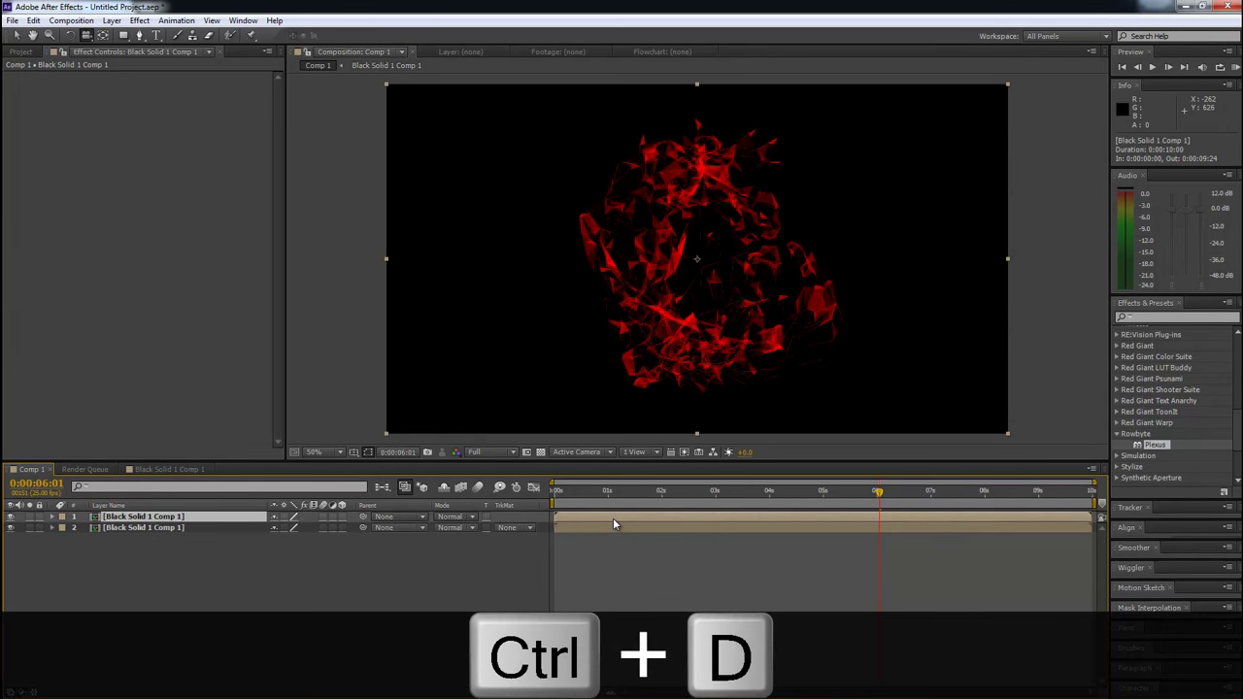
key("ctrl+z")
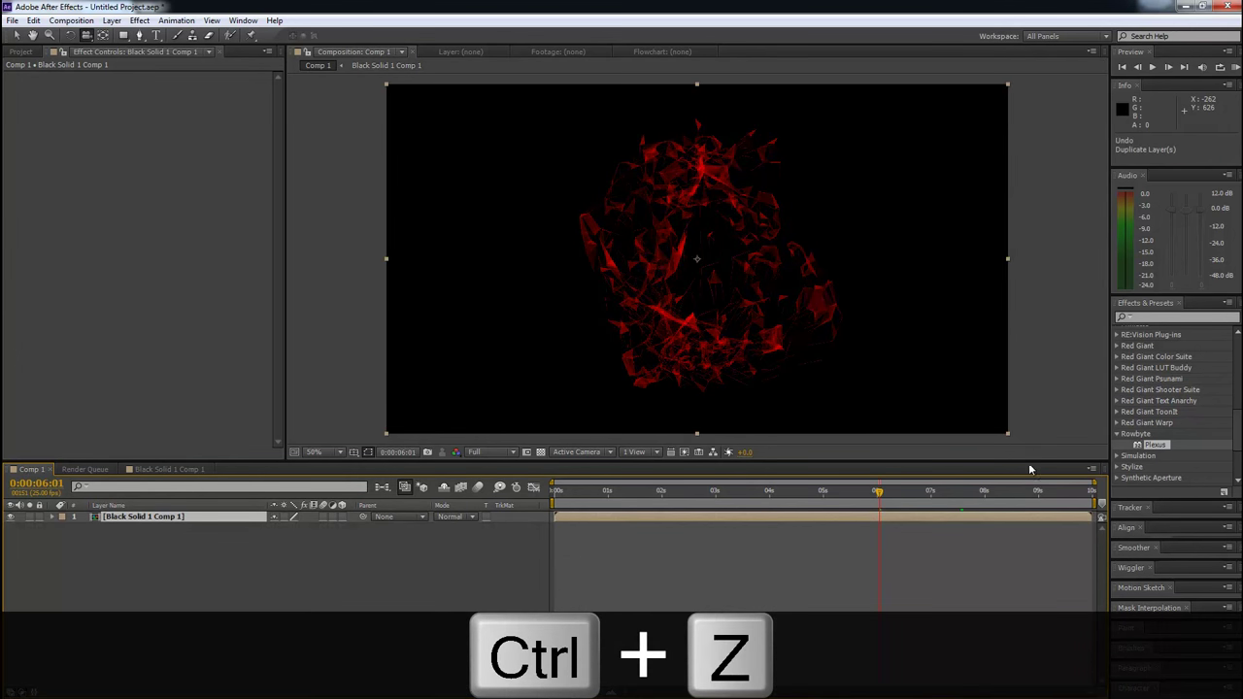
key("ctrl+d")
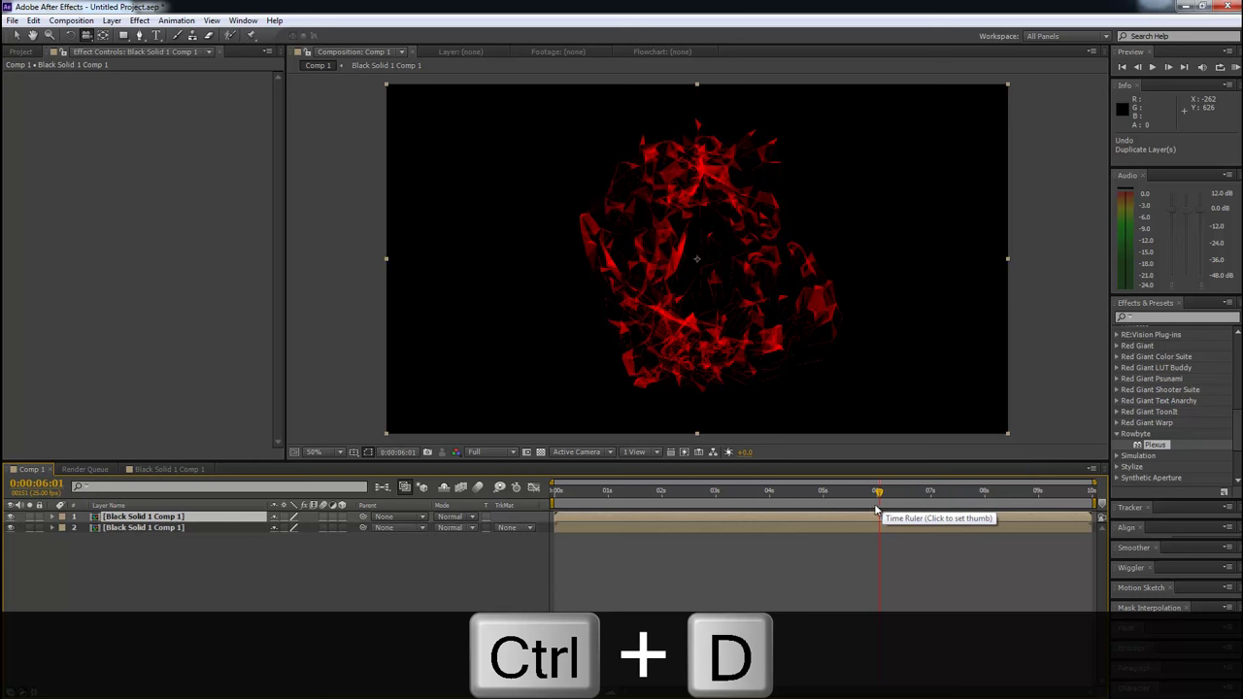
Apply Hue/Saturation to the upper Black Solid 1 Comp 1 layer and set its Master Hue to about +205°
left_click(1131, 319)
type("hu")
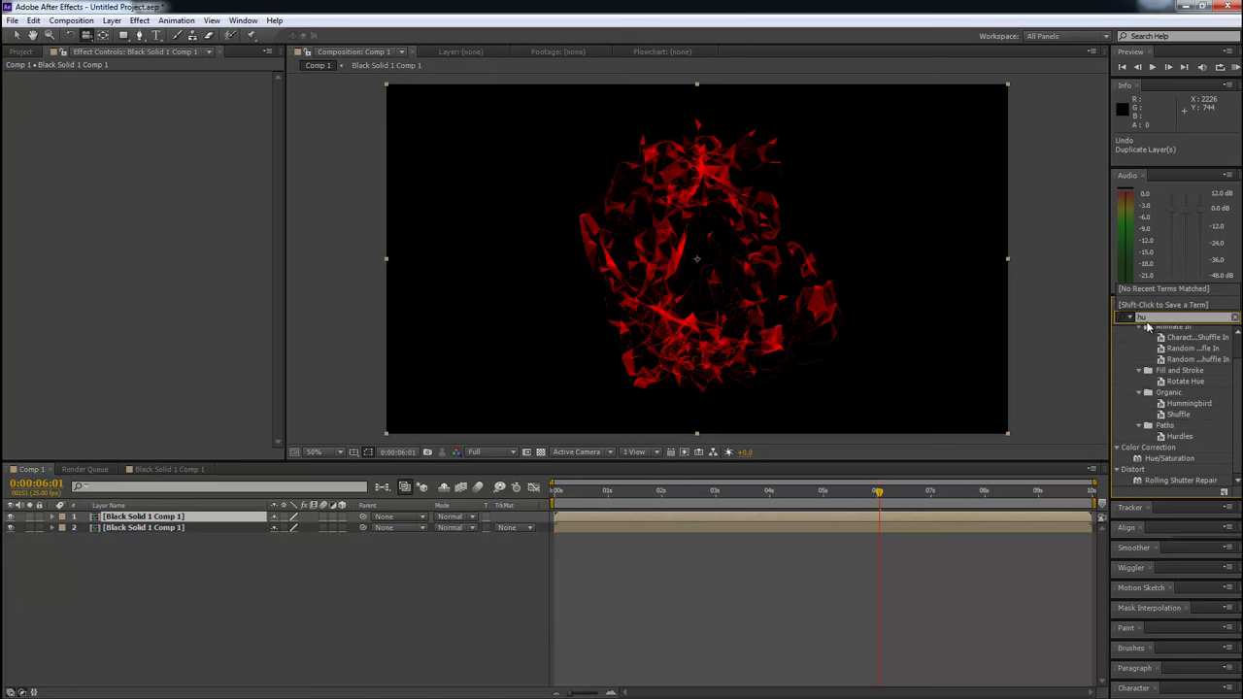
left_click(1159, 460)
left_click_drag(1160, 463, 967, 515)
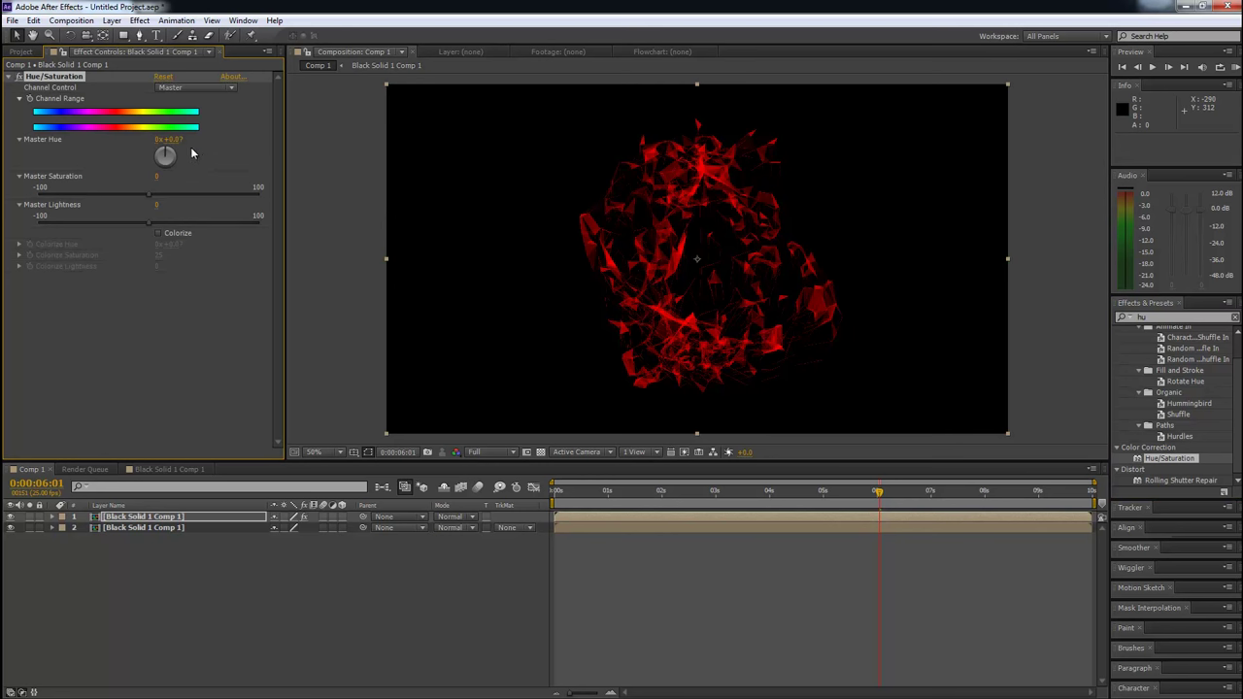
left_click_drag(170, 145, 308, 138)
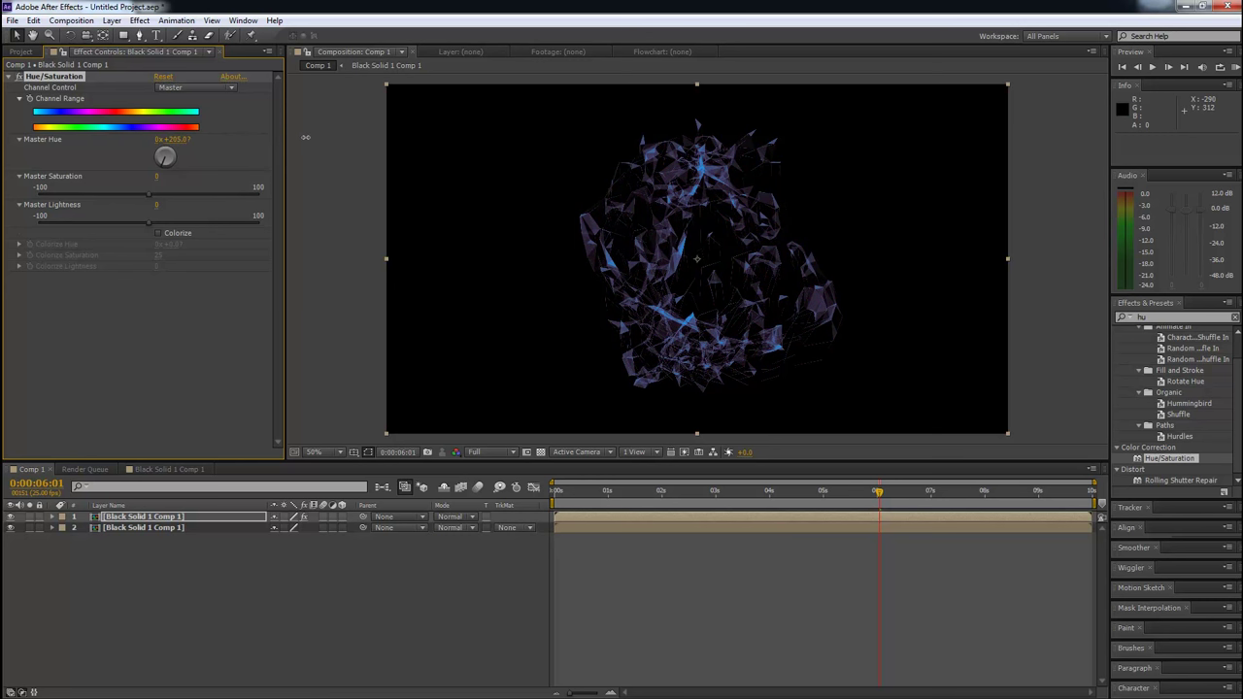
Nudge the blue-tinted upper layer 8 pixels to the right, to position 968, 540
left_click(677, 548)
left_click(675, 518)
left_click(681, 525)
left_click(681, 518)
key("shift+Right")
key("shift+Left")
key("shift+Right")
key("shift+Left")
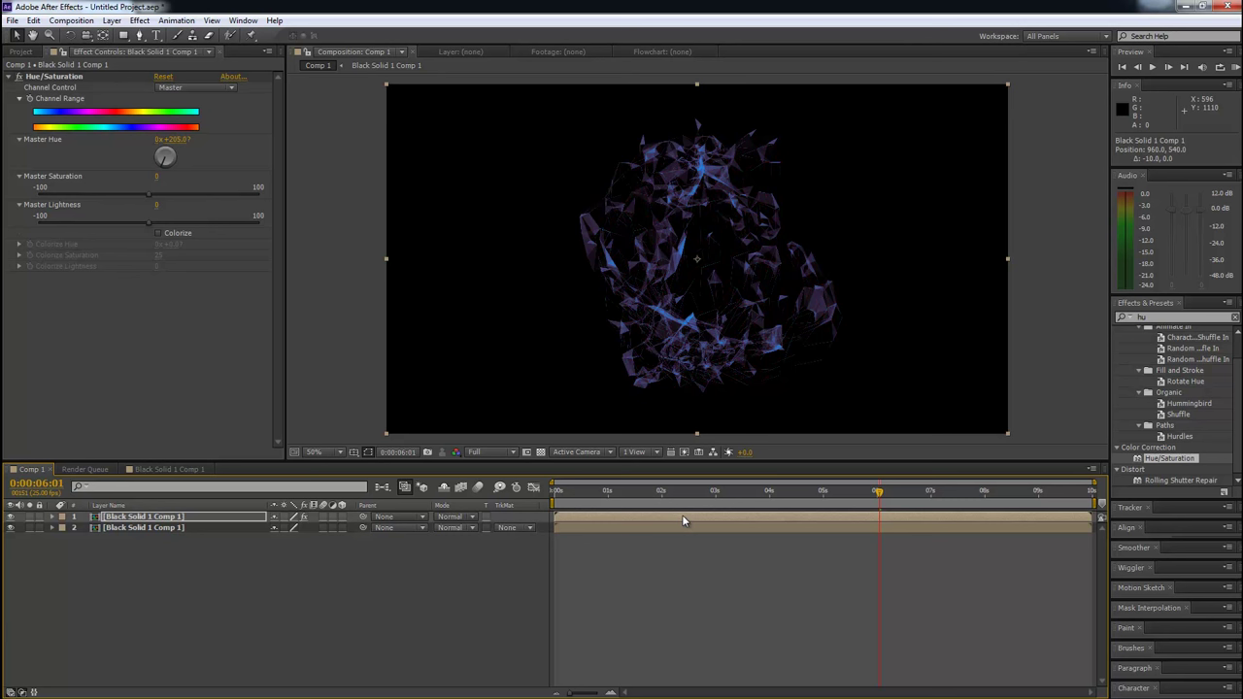
key("Right")
key("Right")
key("Right")
key("Right")
key("Right")
key("Right")
key("Right")
key("Right")
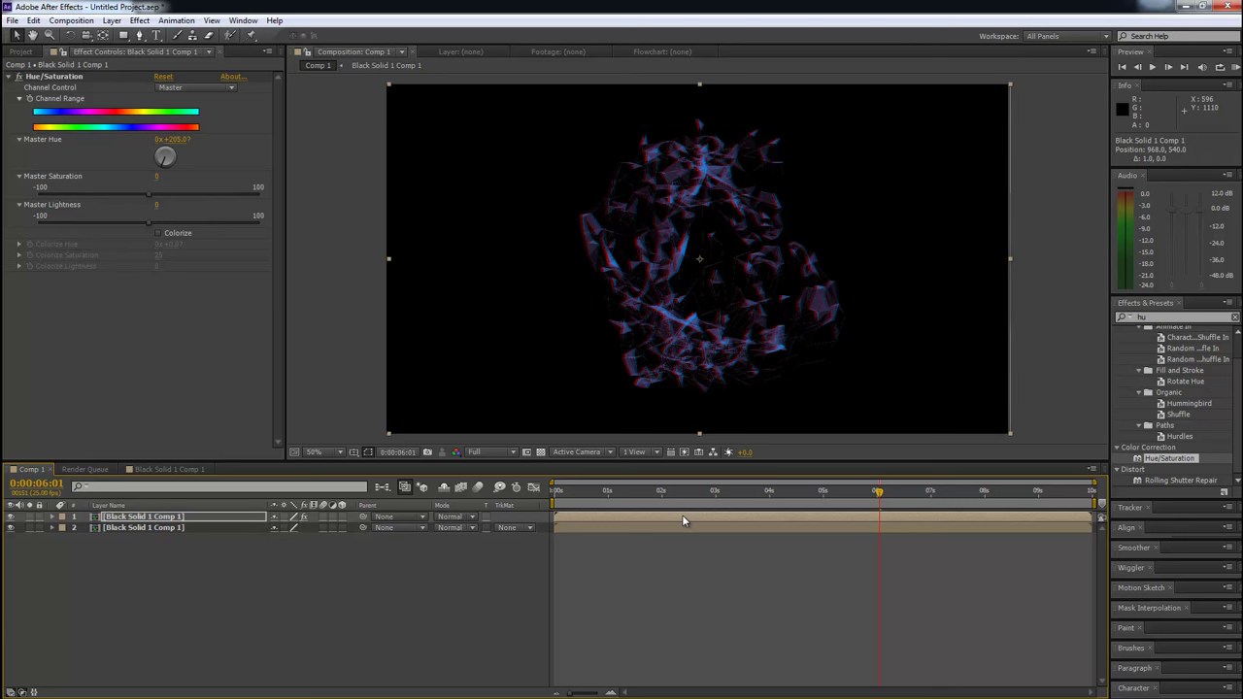
Set the upper layer's opacity to about 82% and preview the full Comp 1 animation
key("t")
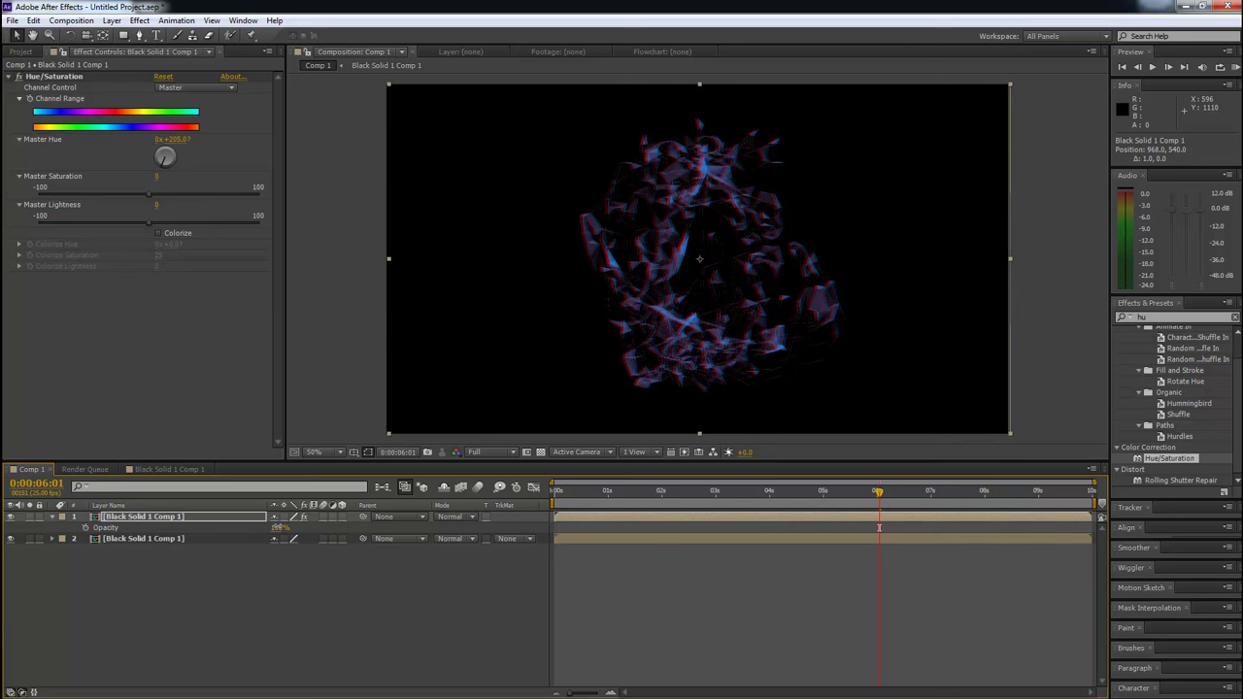
left_click_drag(277, 527, 274, 527)
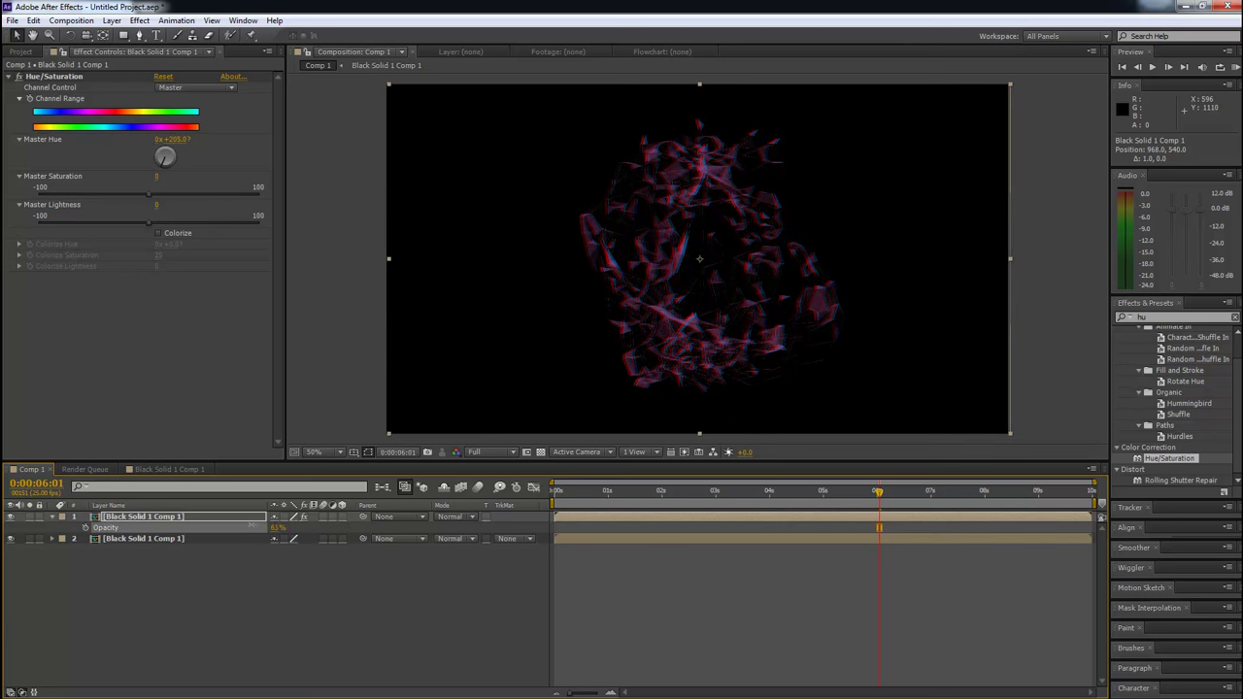
left_click(1025, 356)
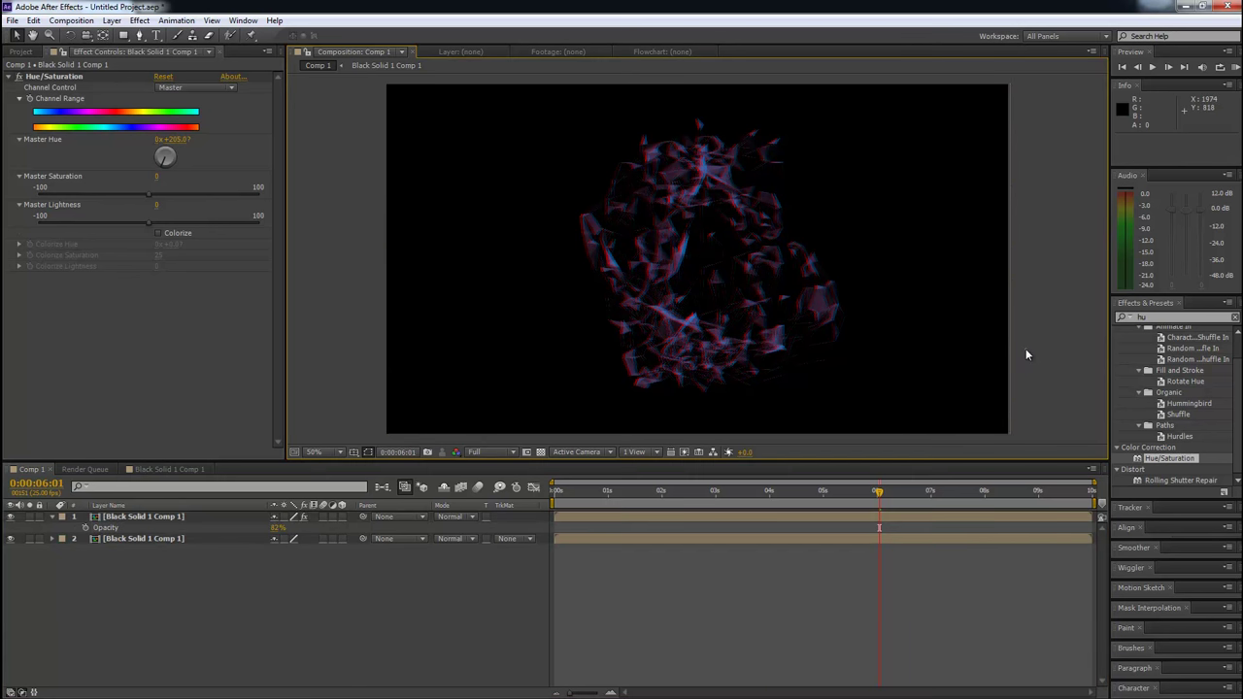
key("KP_0")
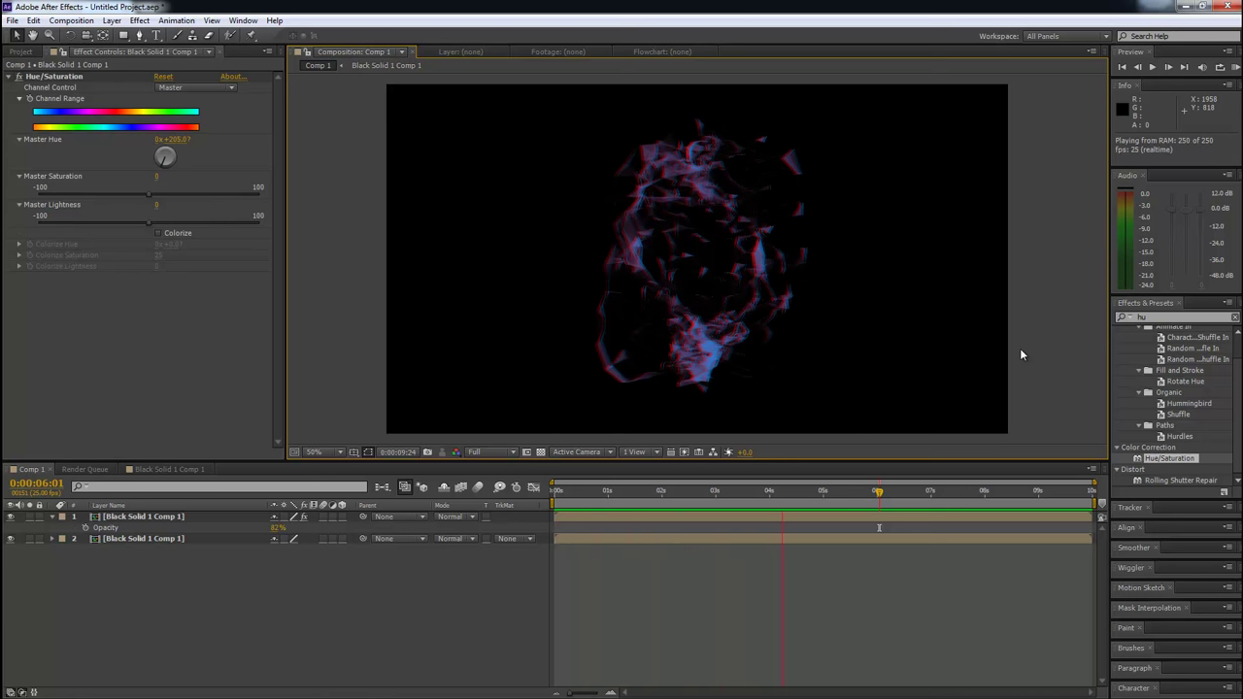
key("space")
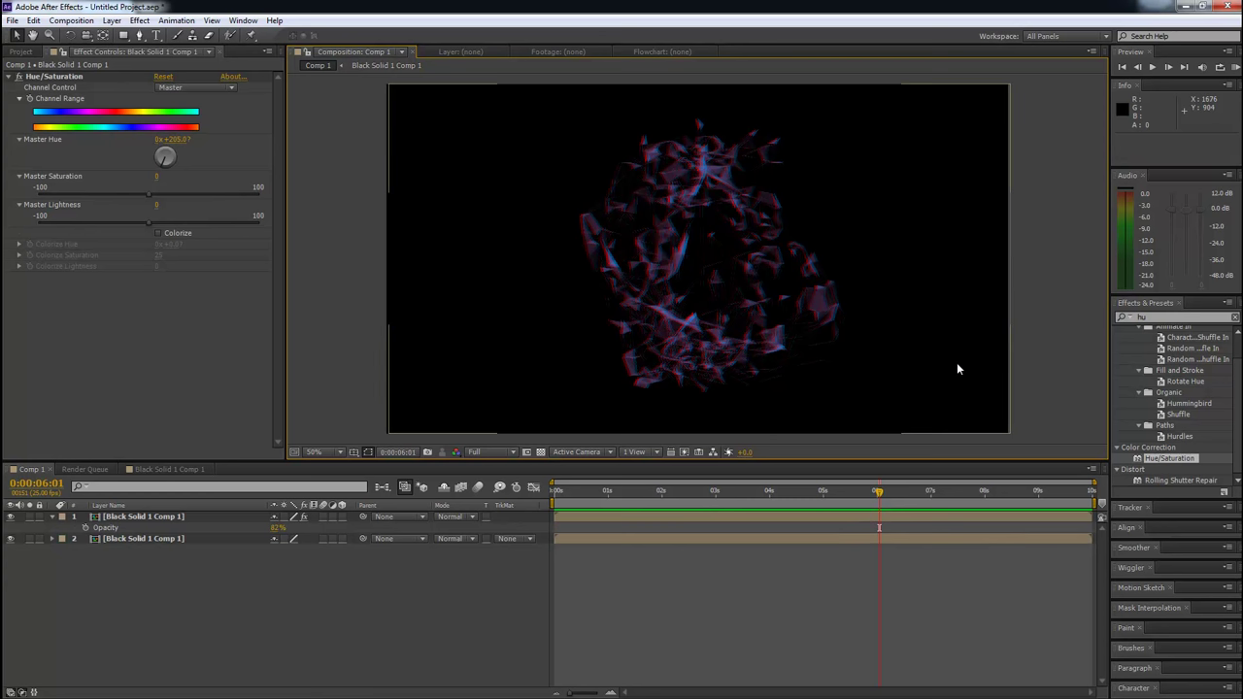
Open the Black Solid 1 Comp 1 pre-composition, duplicate its Black Solid 1 layer and hide the original
left_click(804, 519)
double_click(804, 517)
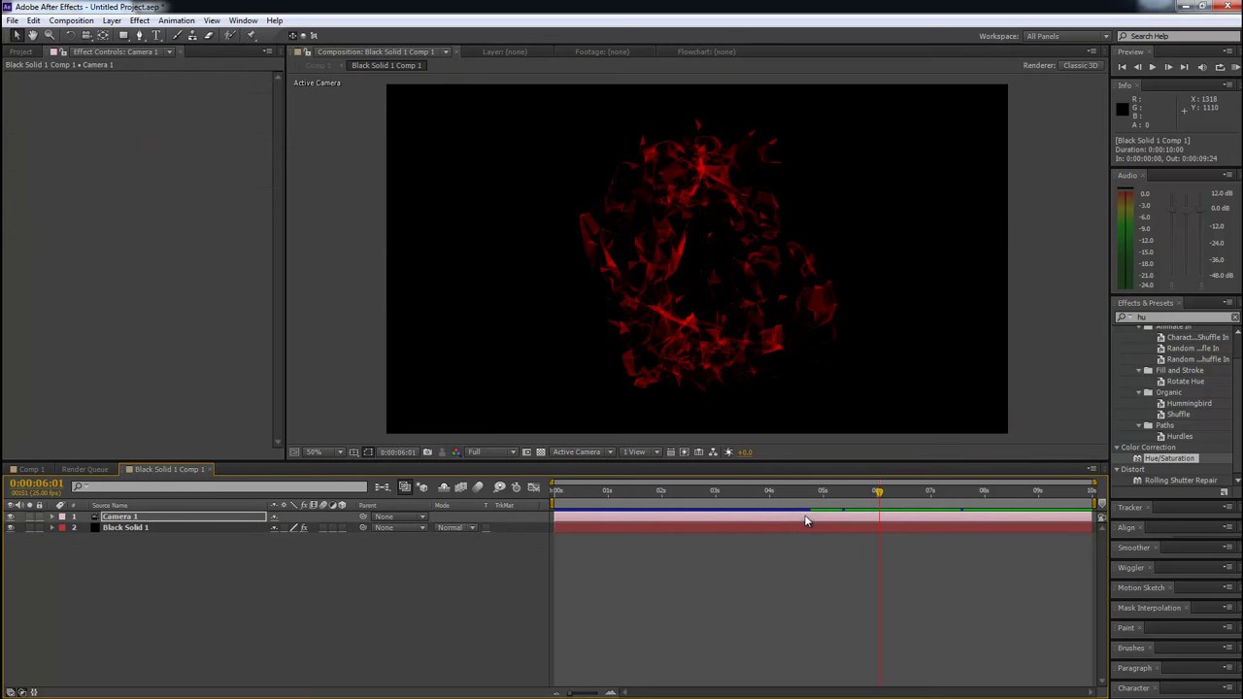
left_click(771, 527)
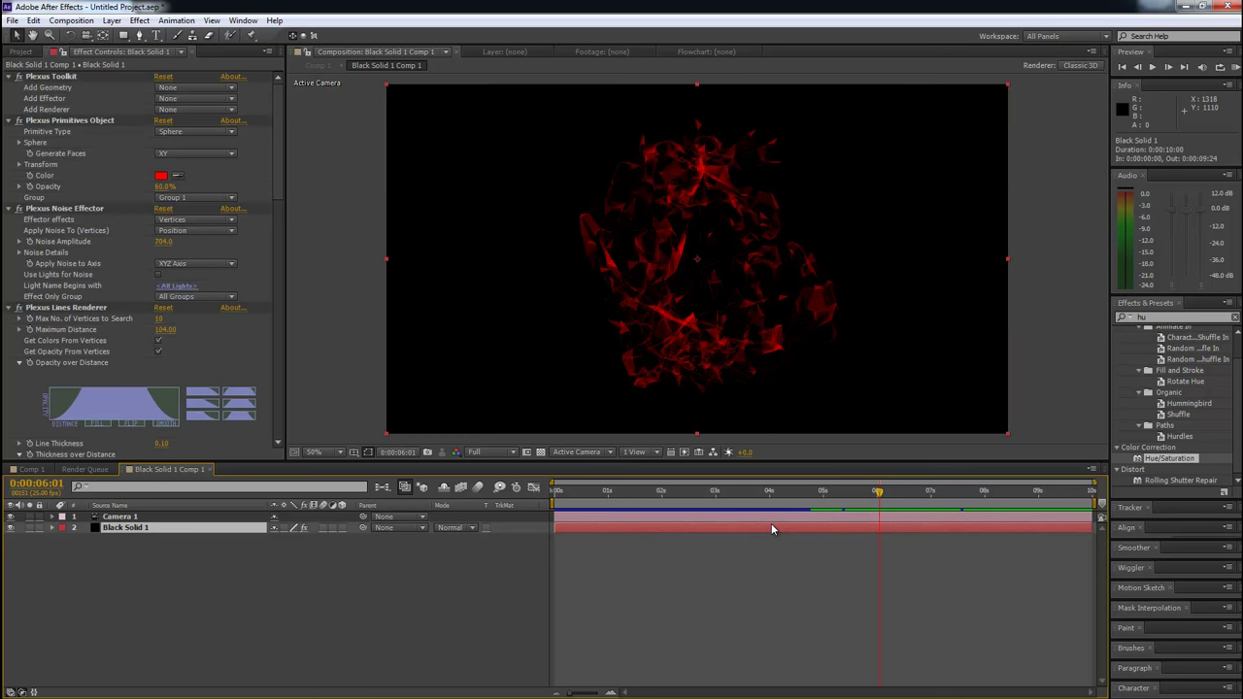
key("ctrl+d")
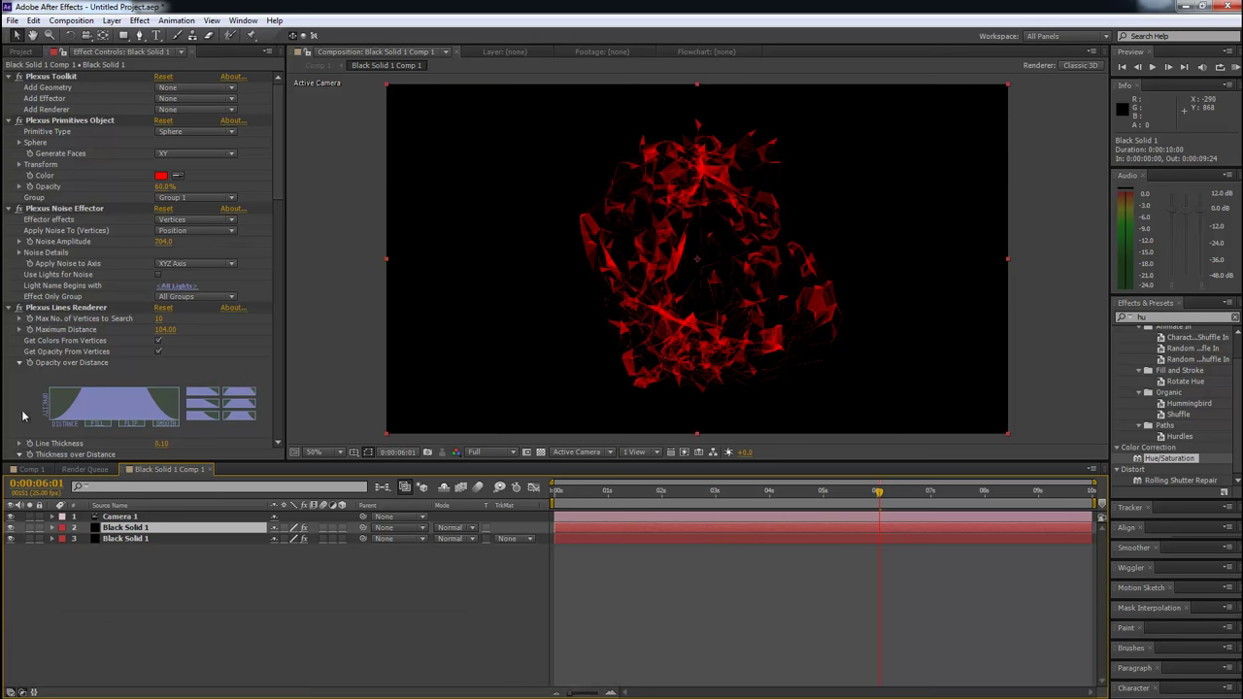
left_click(11, 538)
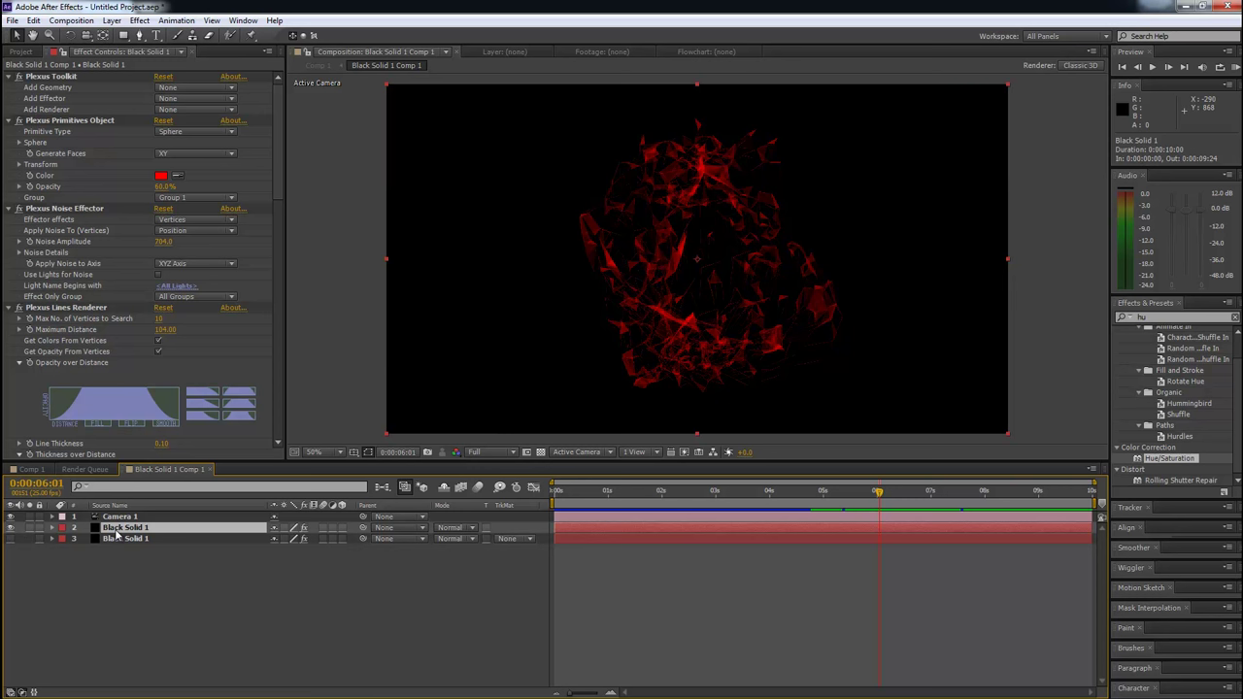
Keyframe the duplicate's Plexus Noise Amplitude at 0 at time 0:00:00:00
left_click_drag(622, 493, 516, 502)
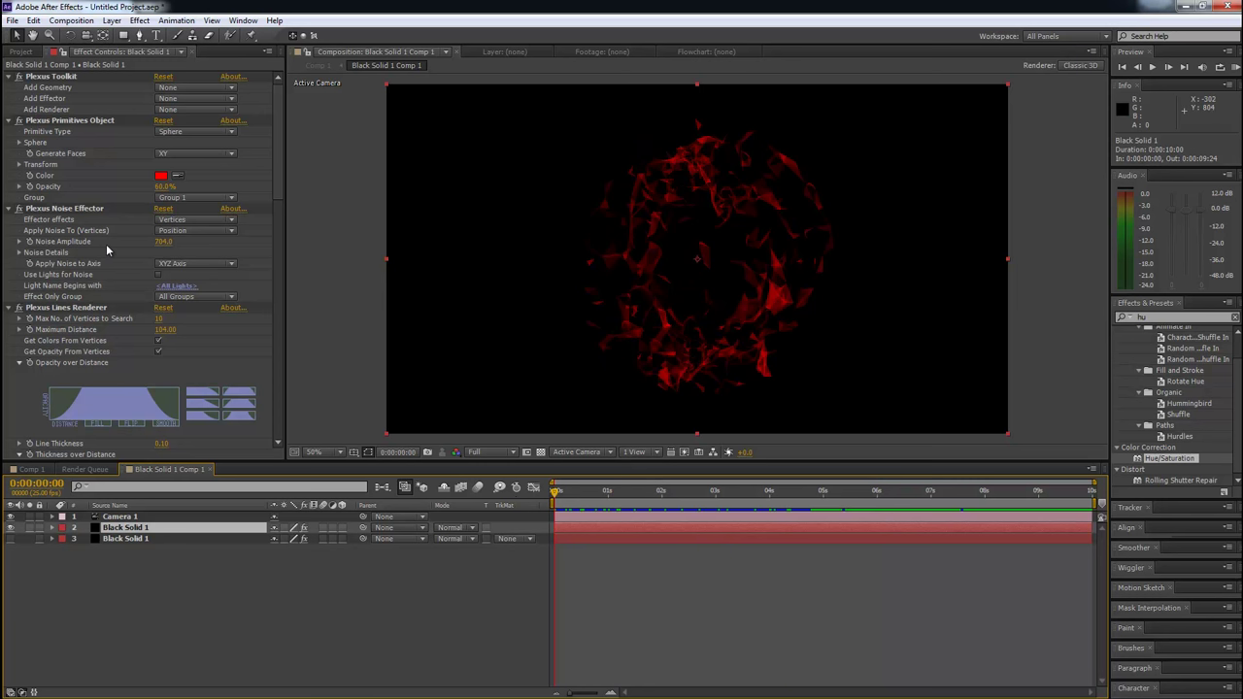
left_click_drag(158, 246, 321, 264)
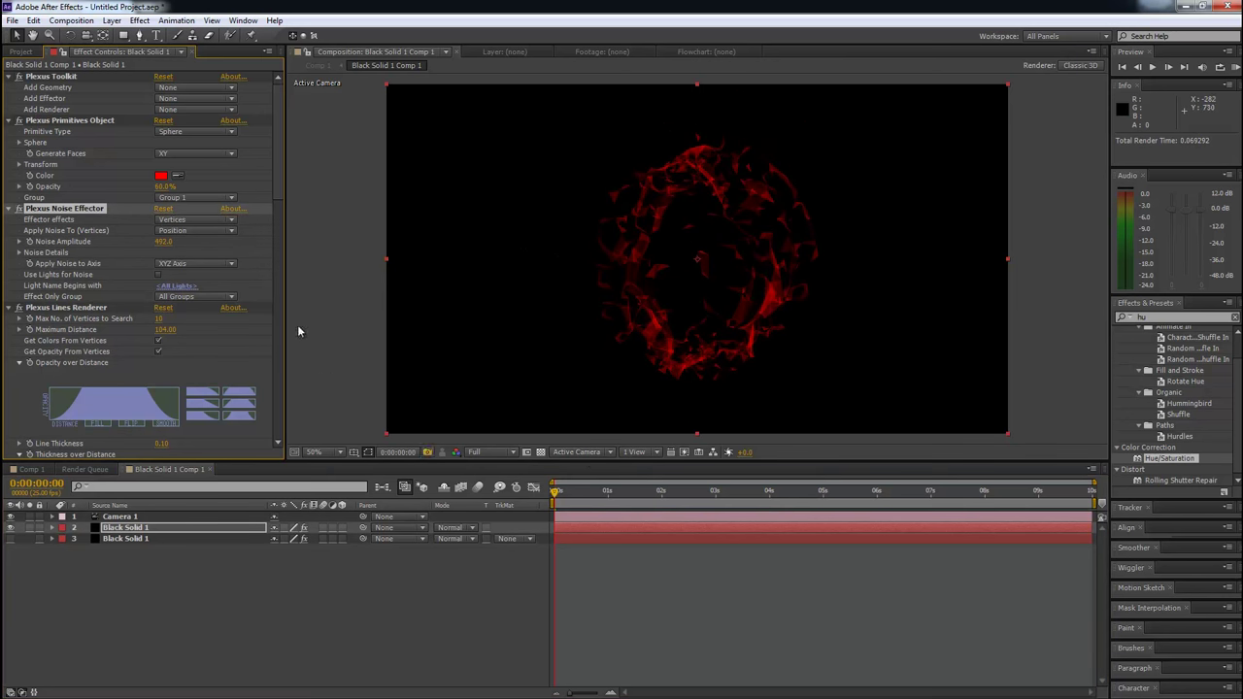
left_click(167, 242)
type("0")
key("Return")
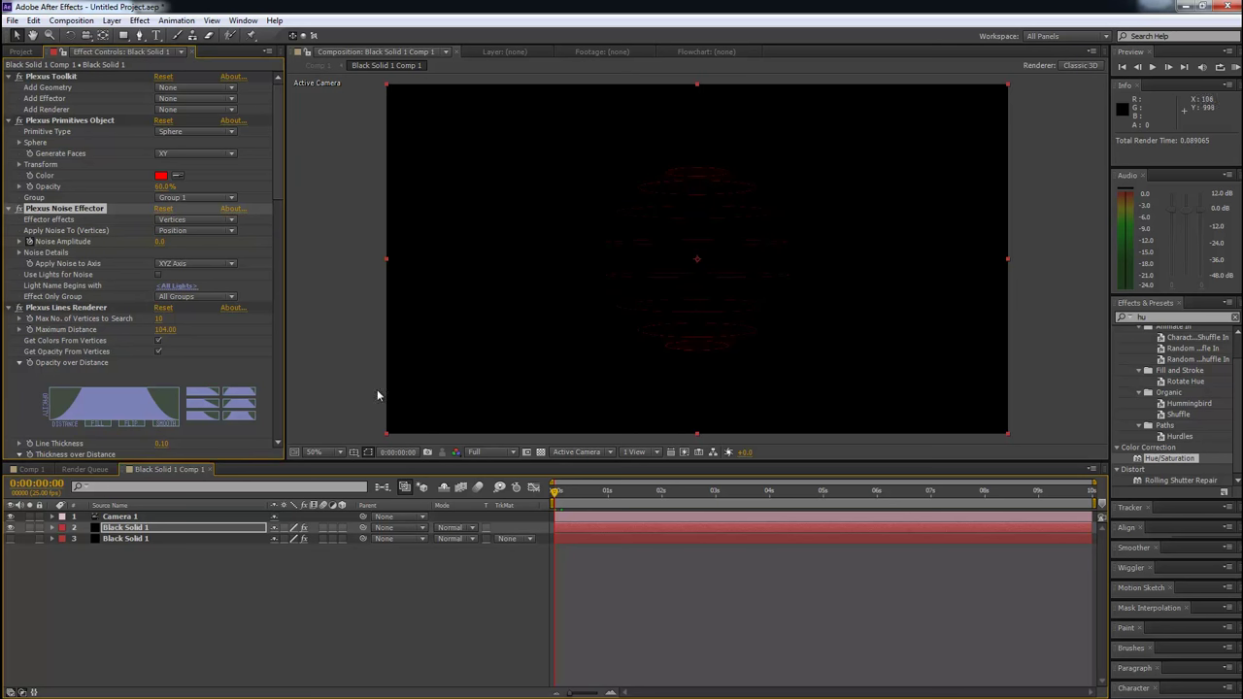
Keyframe the duplicate's Noise Amplitude above 1100 at 0:00:03:00, and add another Noise Amplitude keyframe at 0:00:06:00
left_click_drag(927, 495, 716, 493)
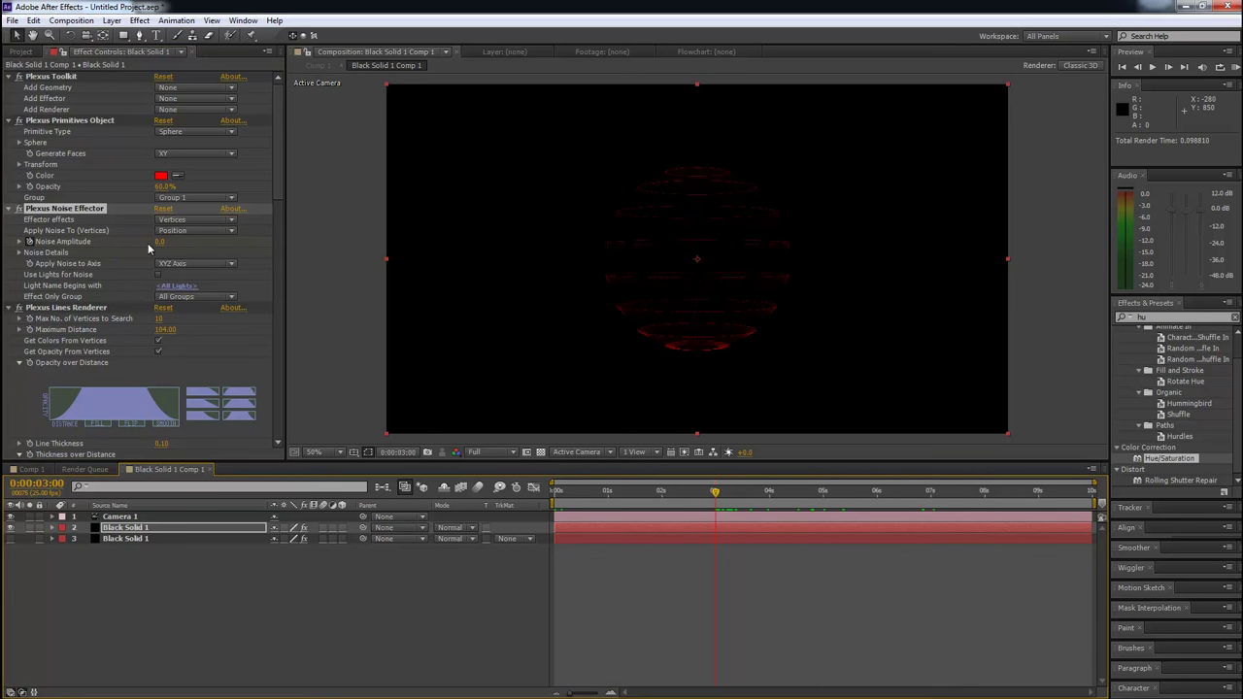
left_click_drag(155, 243, 864, 241)
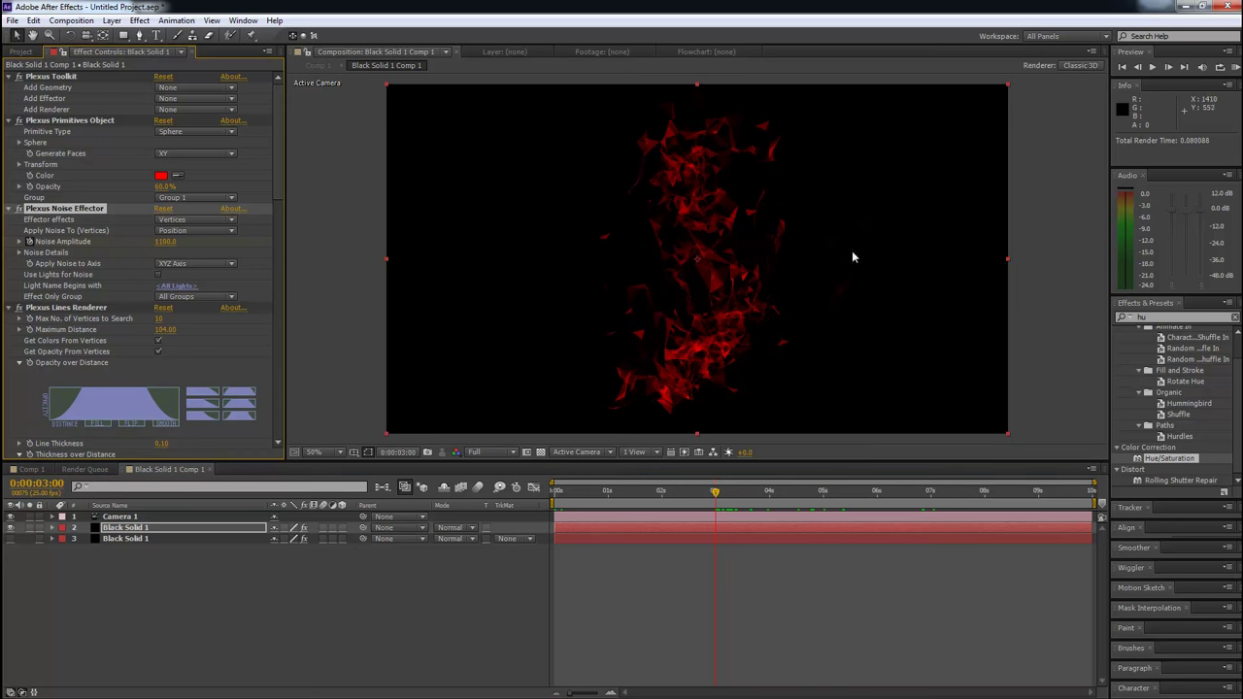
left_click(877, 493)
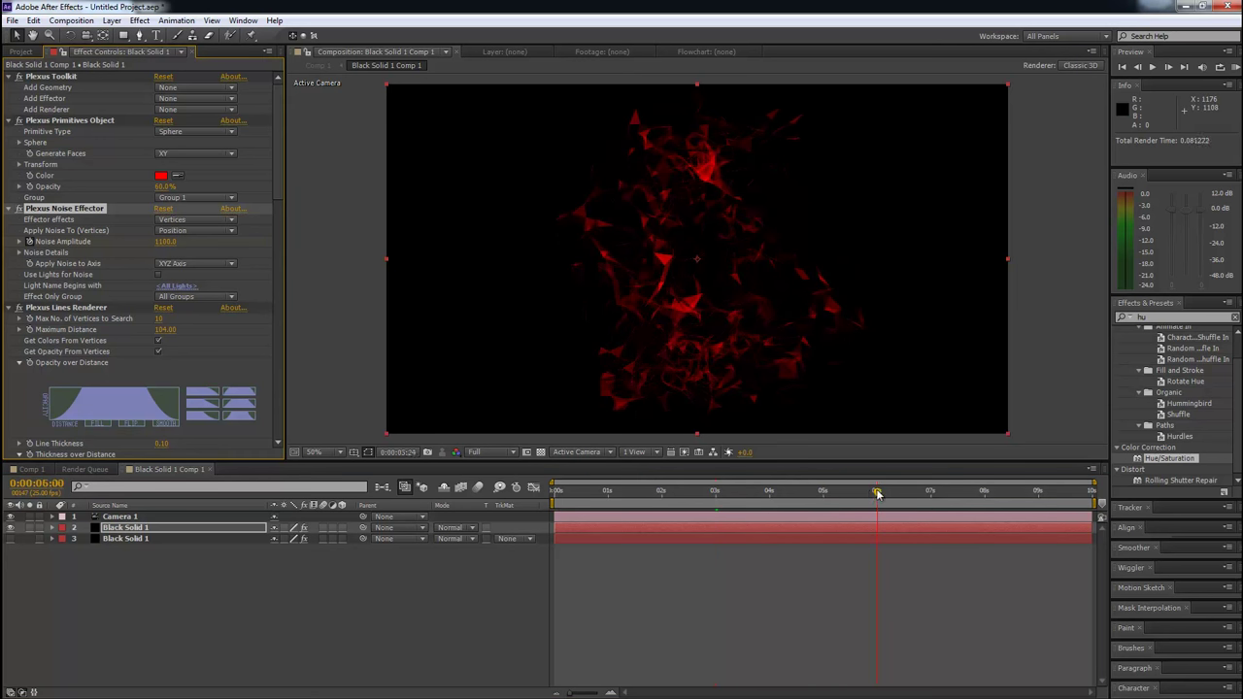
left_click_drag(165, 240, 835, 340)
Keyframe the duplicate's Noise Amplitude at 0 at 0:00:09:24 and play the animation from the start
left_click(1088, 492)
left_click(167, 242)
type("0")
key("Return")
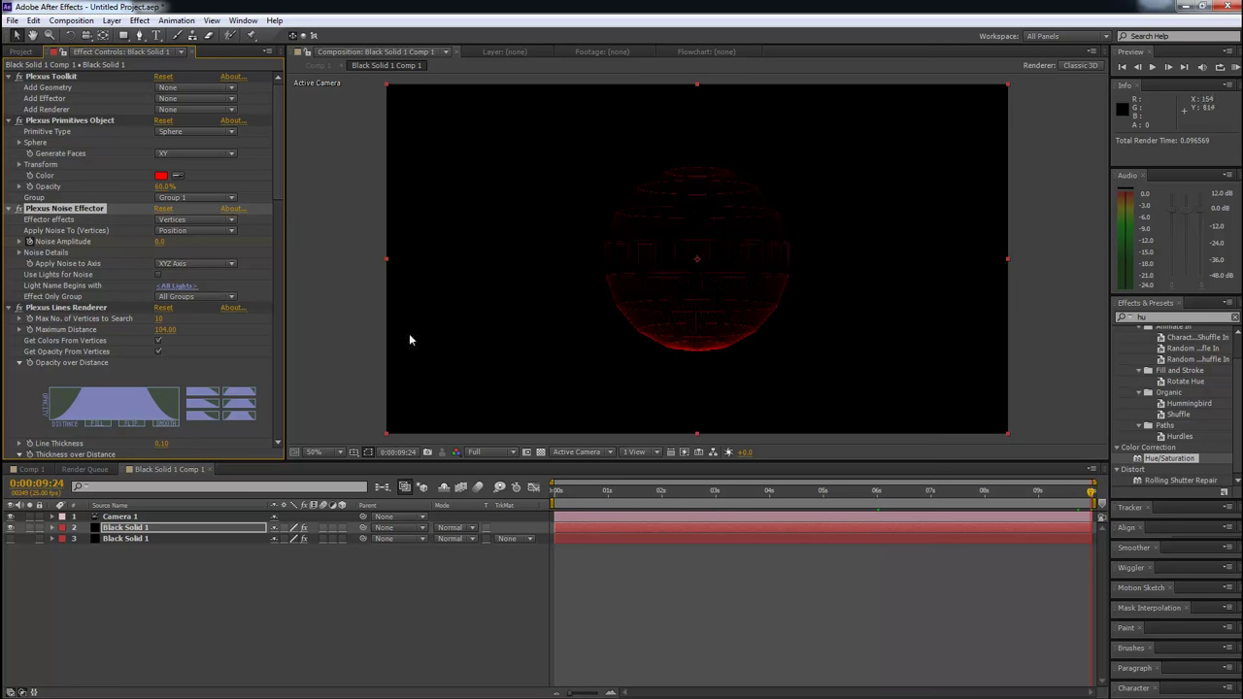
left_click(590, 574)
left_click(556, 495)
key("space")
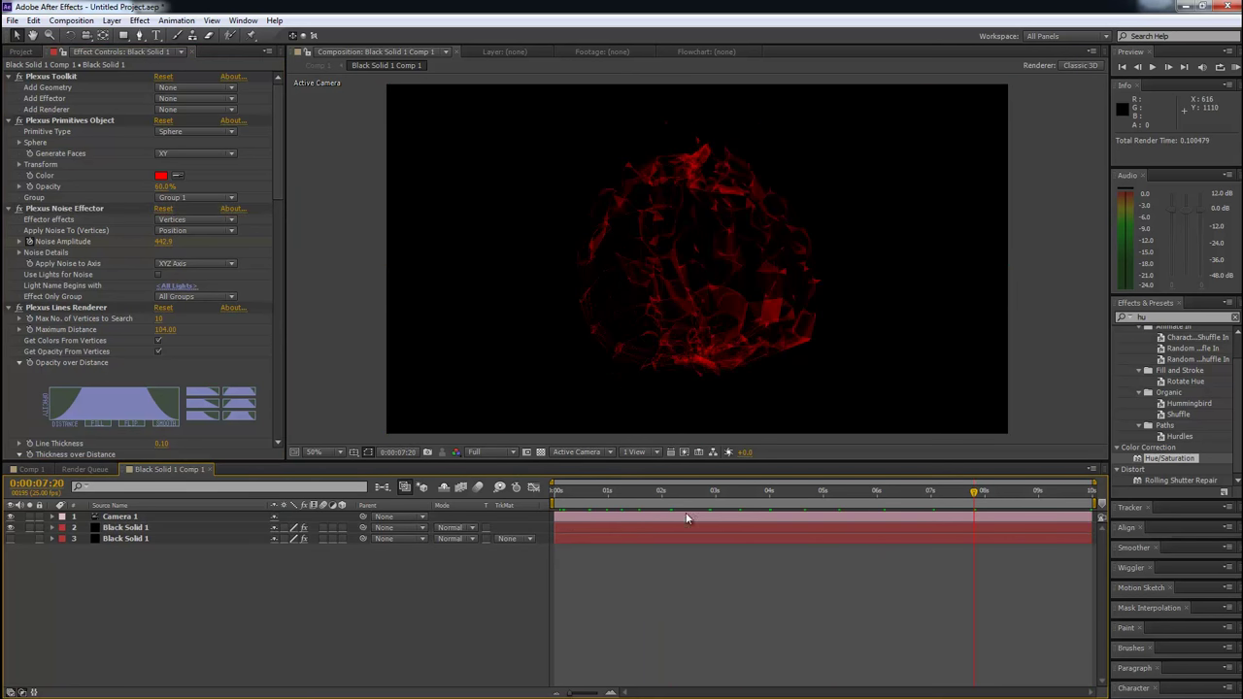
Change the duplicate's Plexus Primitives Object color to blue, 005AFF
left_click(563, 528)
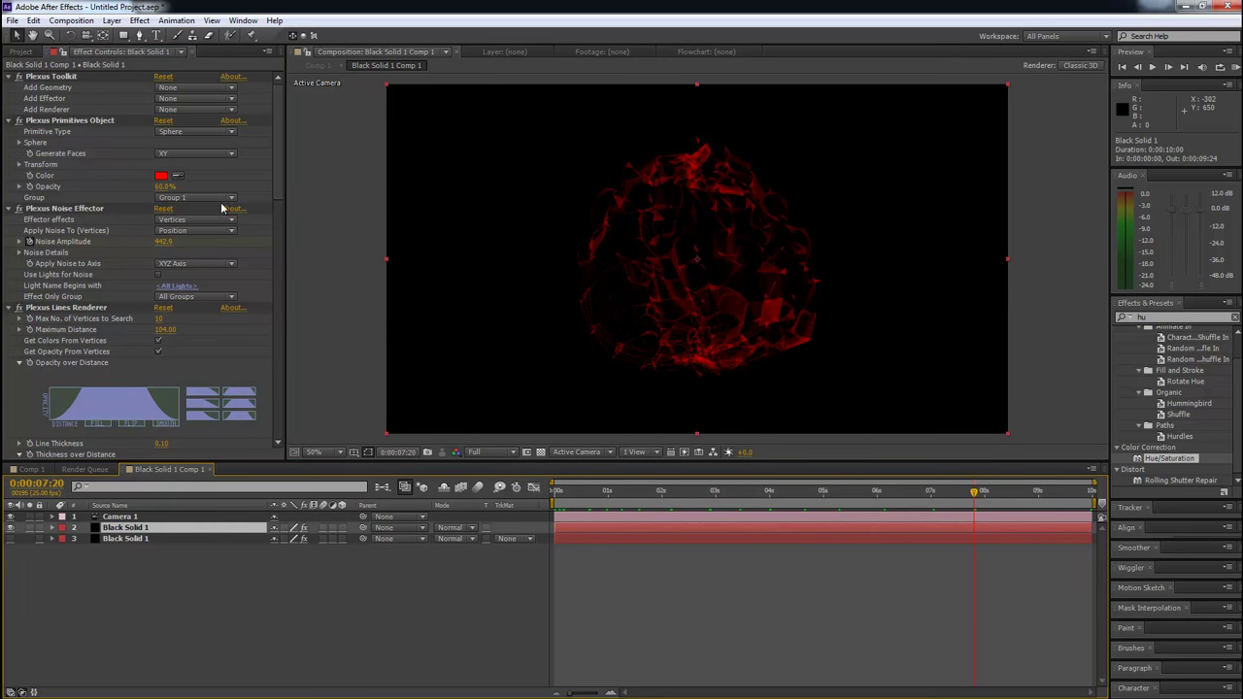
left_click(162, 178)
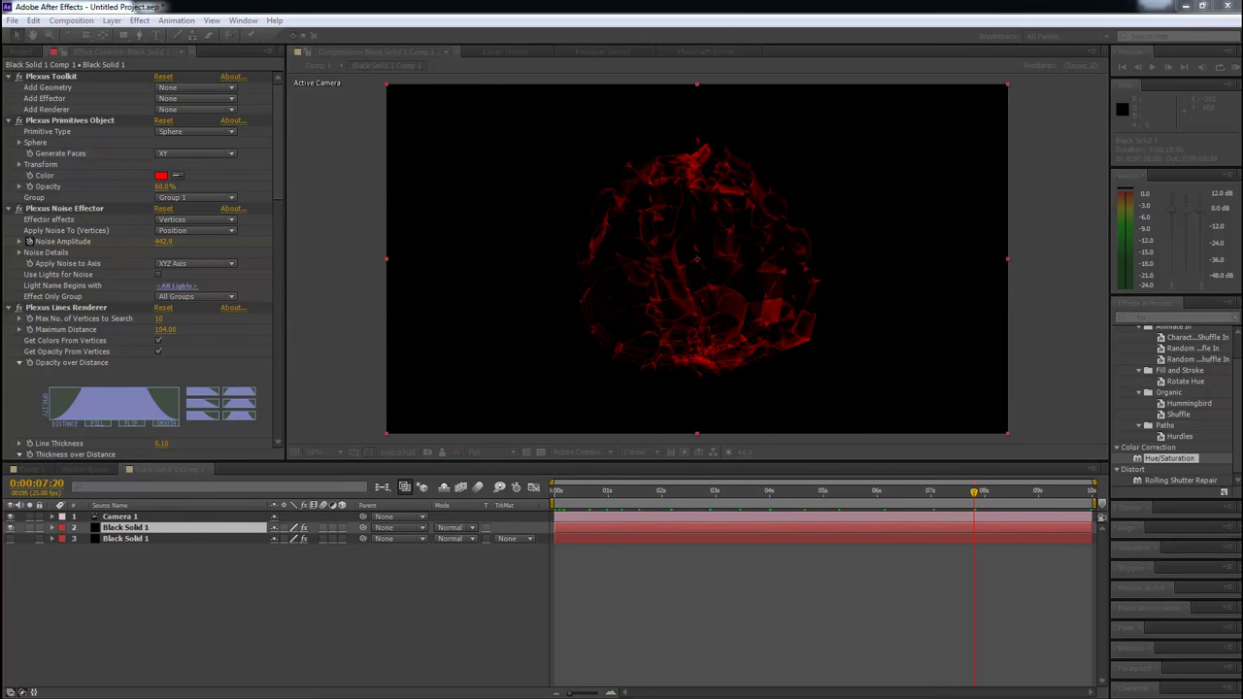
left_click_drag(966, 244, 1037, 247)
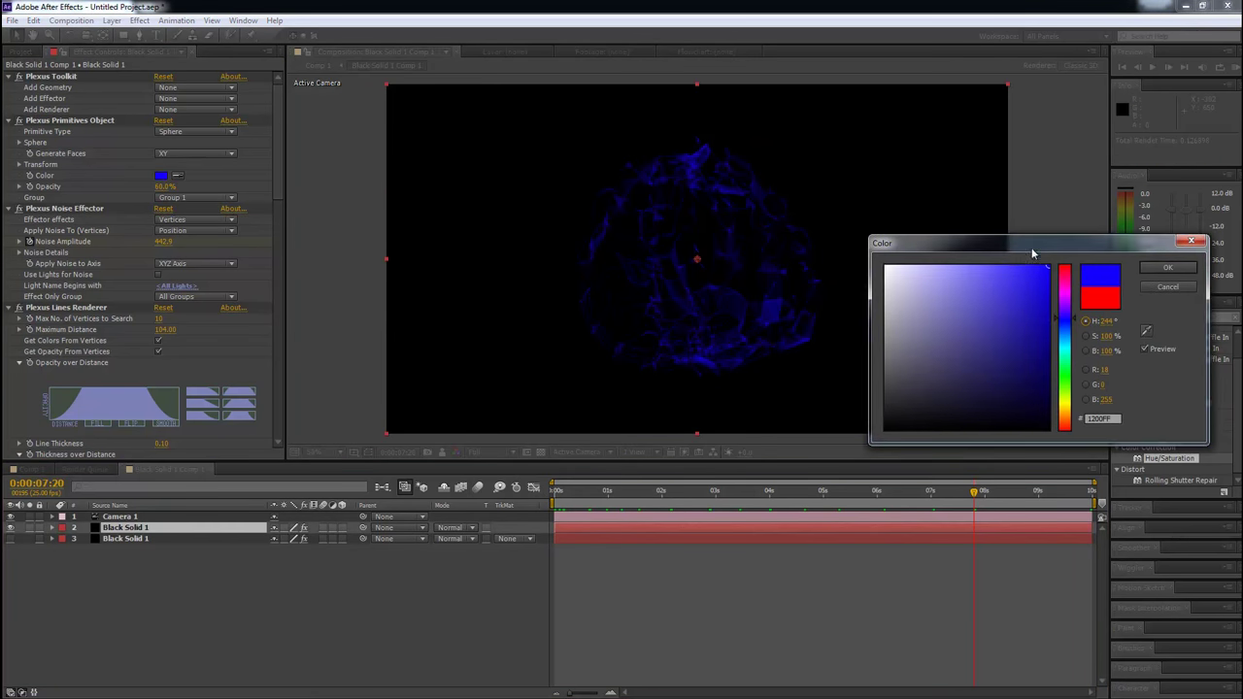
left_click_drag(1068, 321, 1068, 332)
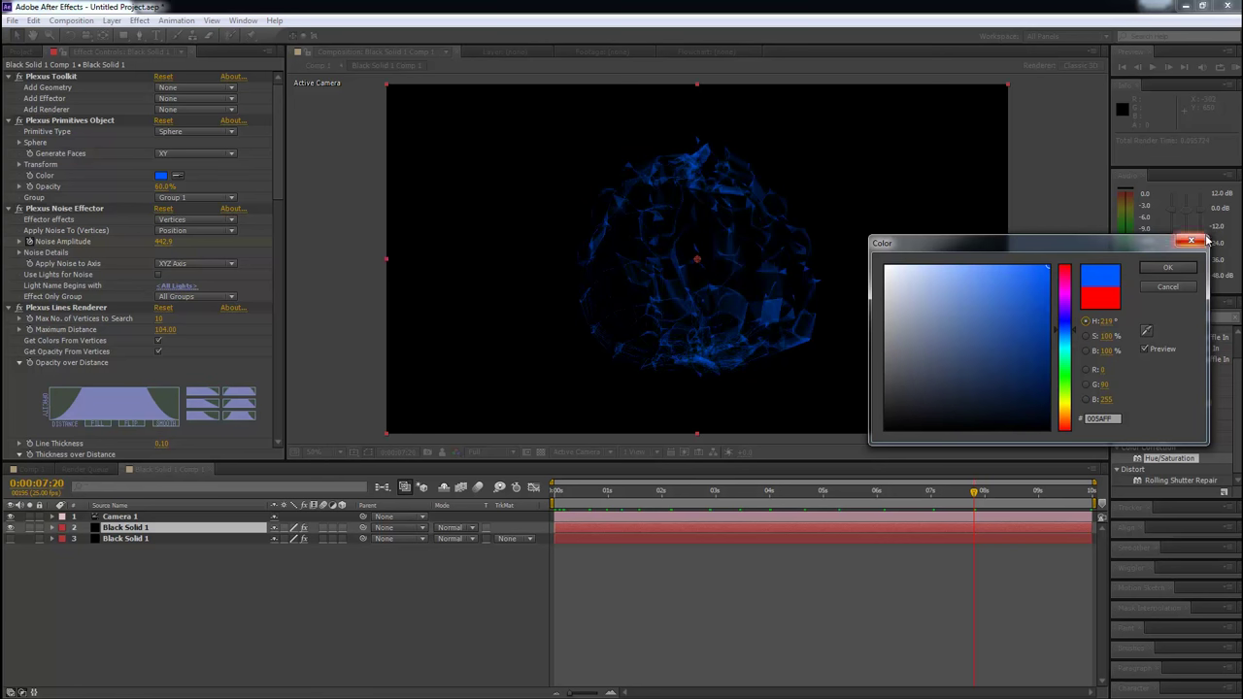
left_click(1168, 268)
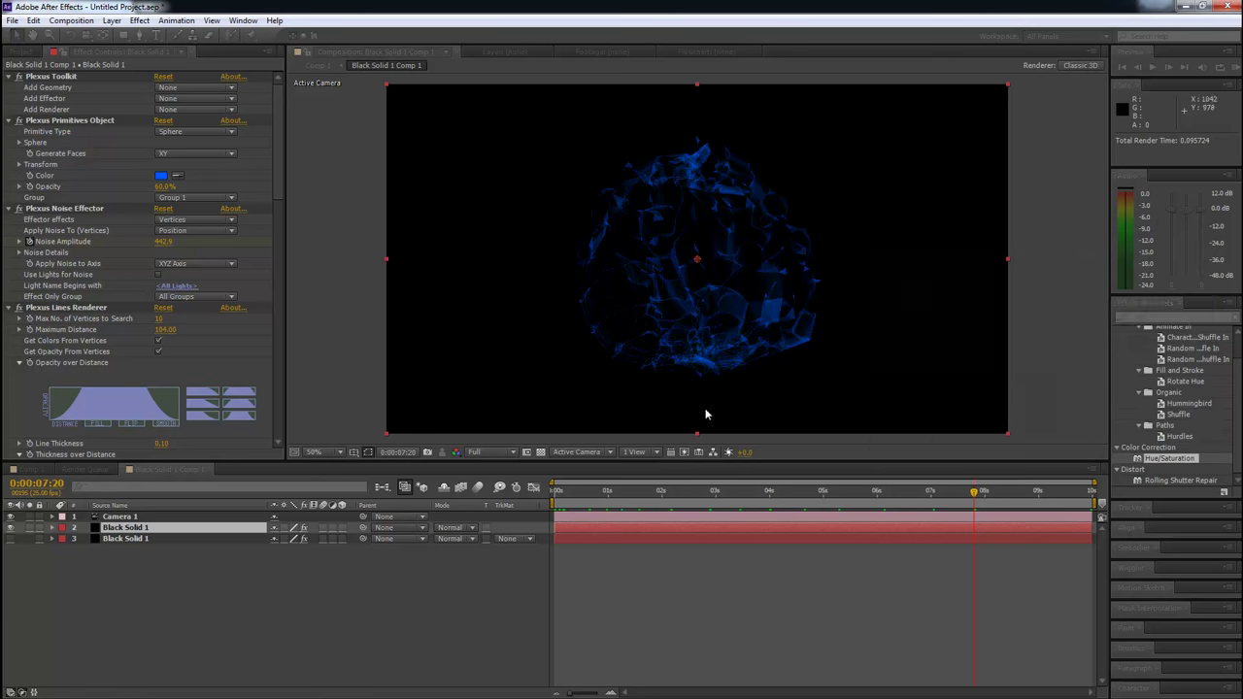
Show the original red Black Solid 1 layer again and scrub the combined animation to 0:00:06:20
left_click(10, 539)
left_click(161, 616)
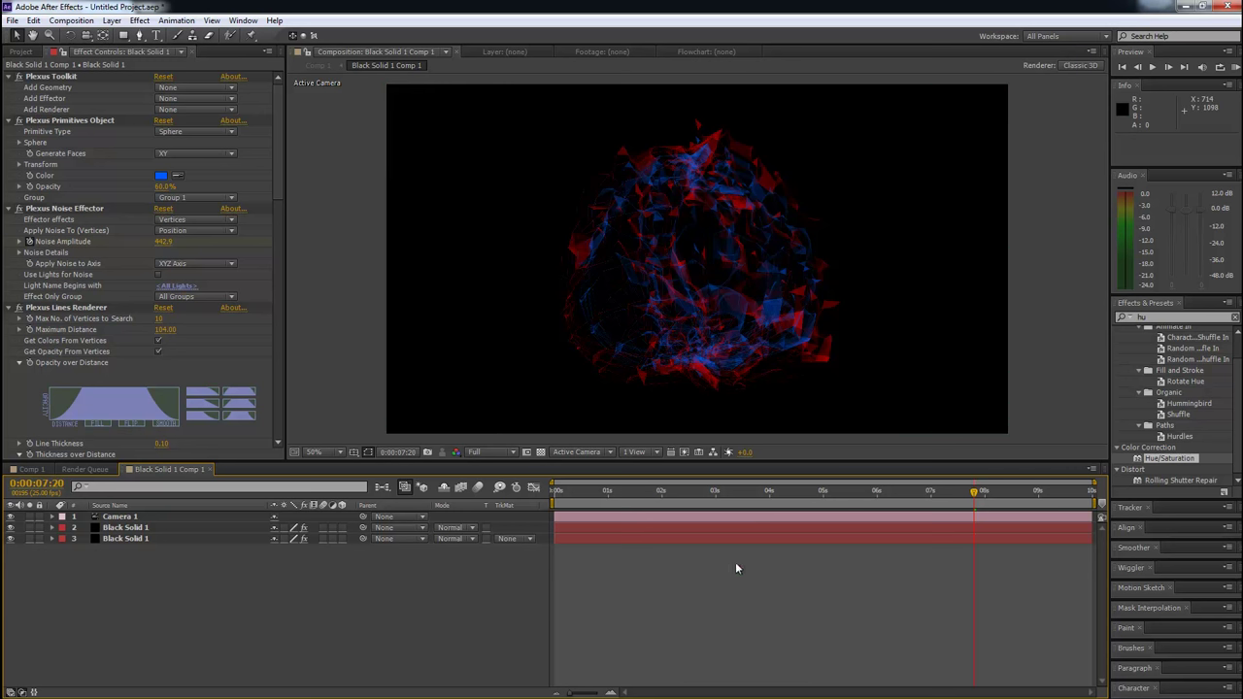
left_click_drag(669, 496, 920, 504)
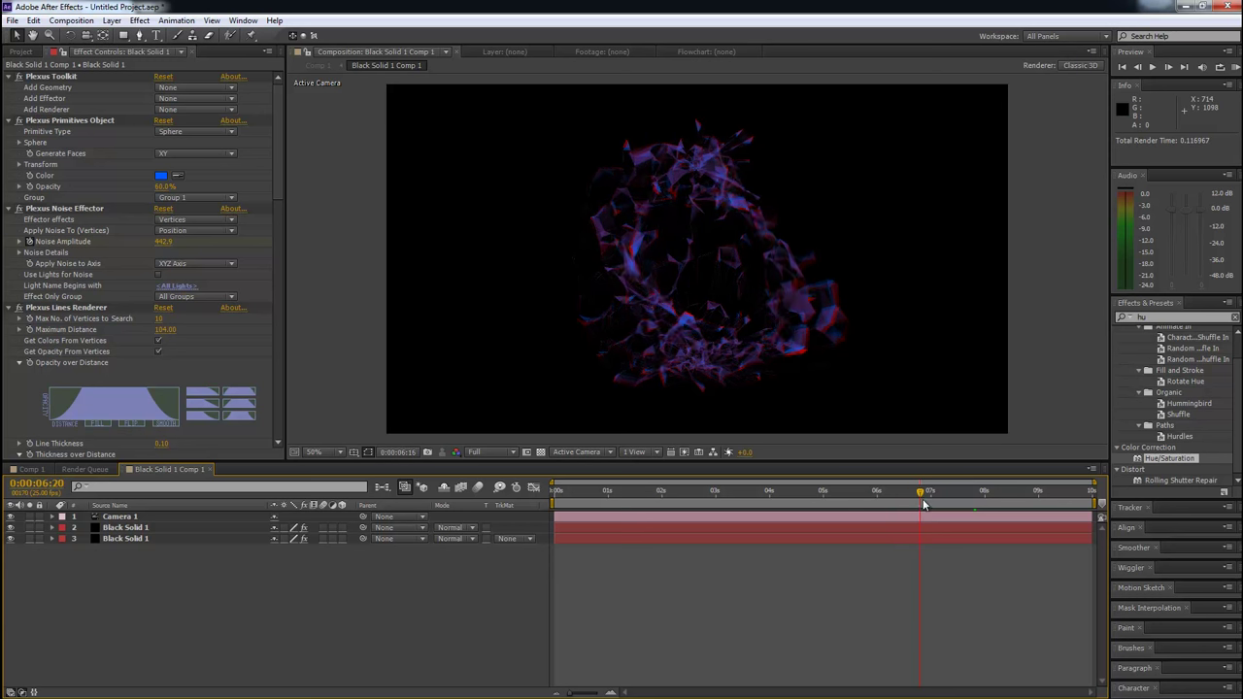
Start keyframing the red layer's Noise Amplitude at 0:00:00:00 and raise the amplitude at 0:00:09:24
left_click(899, 543)
left_click_drag(860, 498, 525, 507)
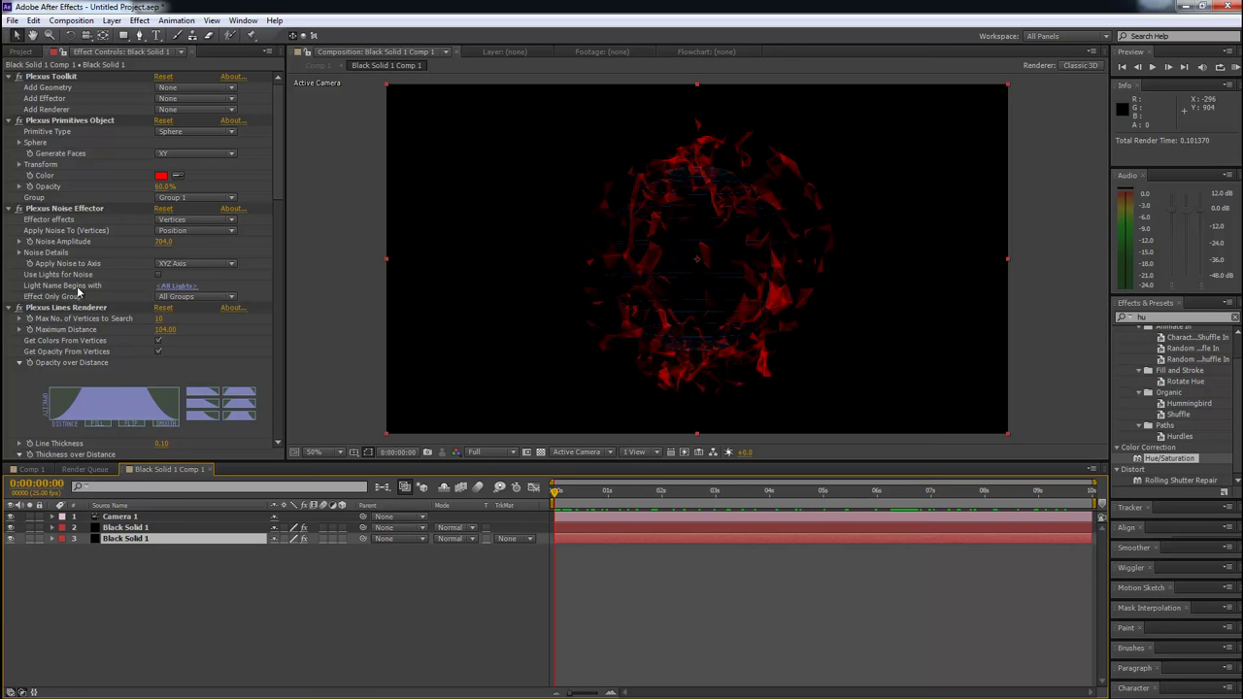
left_click(57, 242)
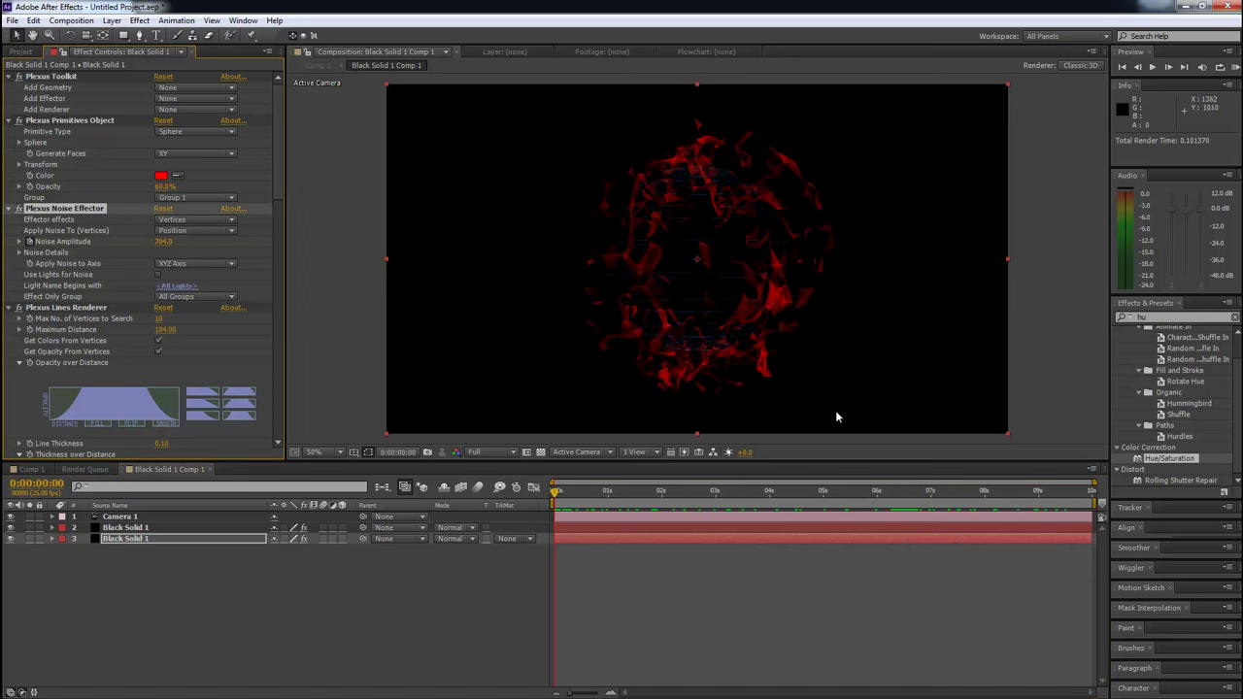
left_click_drag(886, 497, 1092, 495)
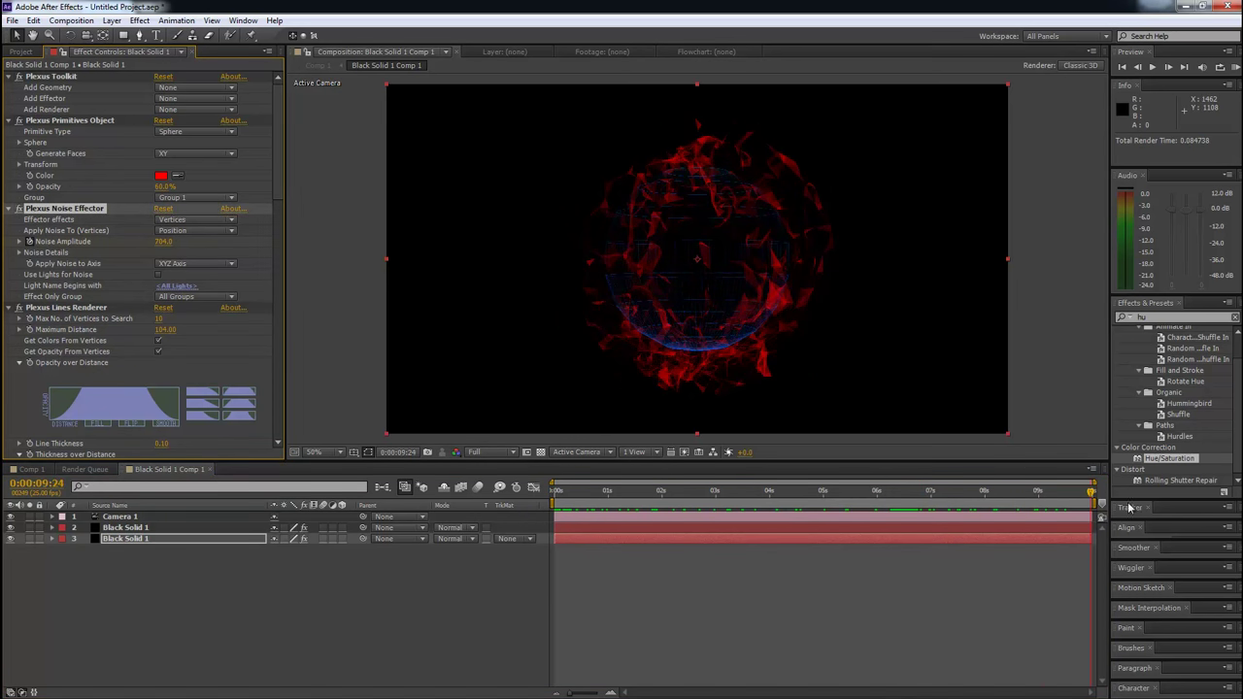
left_click_drag(182, 242, 387, 242)
Scrub the timeline to 0:00:06:22 to review the red and blue layers together, and select the blue layer
left_click(707, 492)
left_click_drag(701, 495, 660, 477)
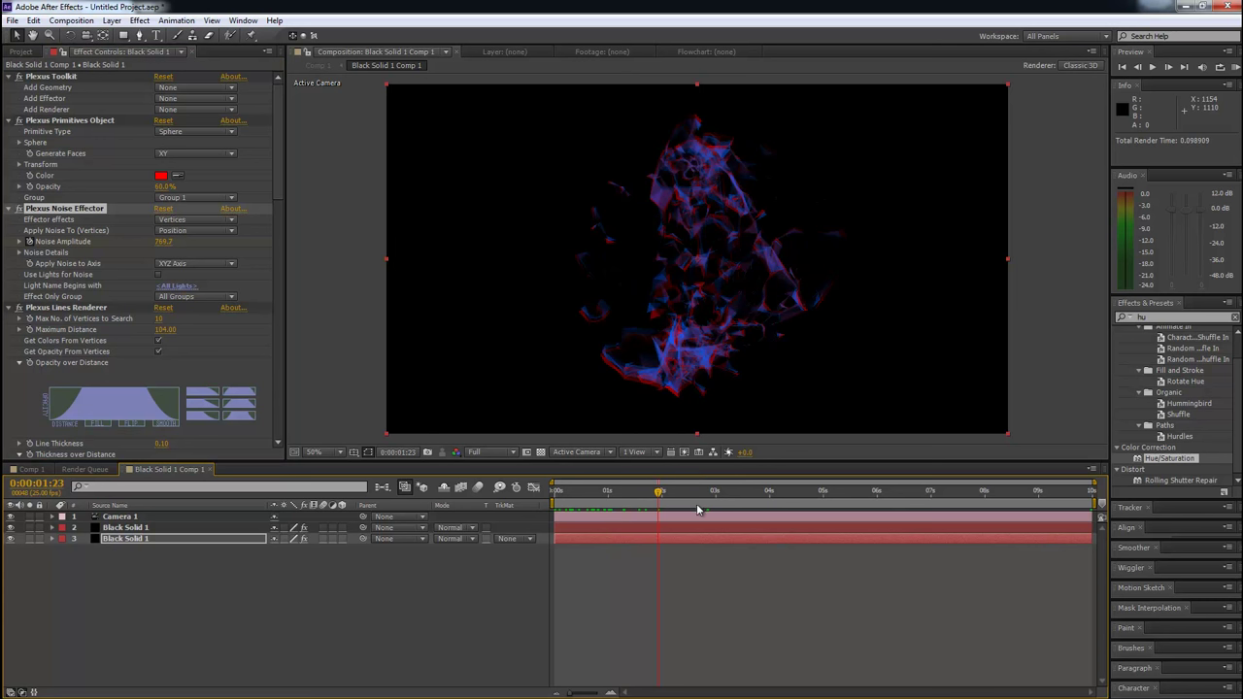
left_click_drag(696, 496, 924, 472)
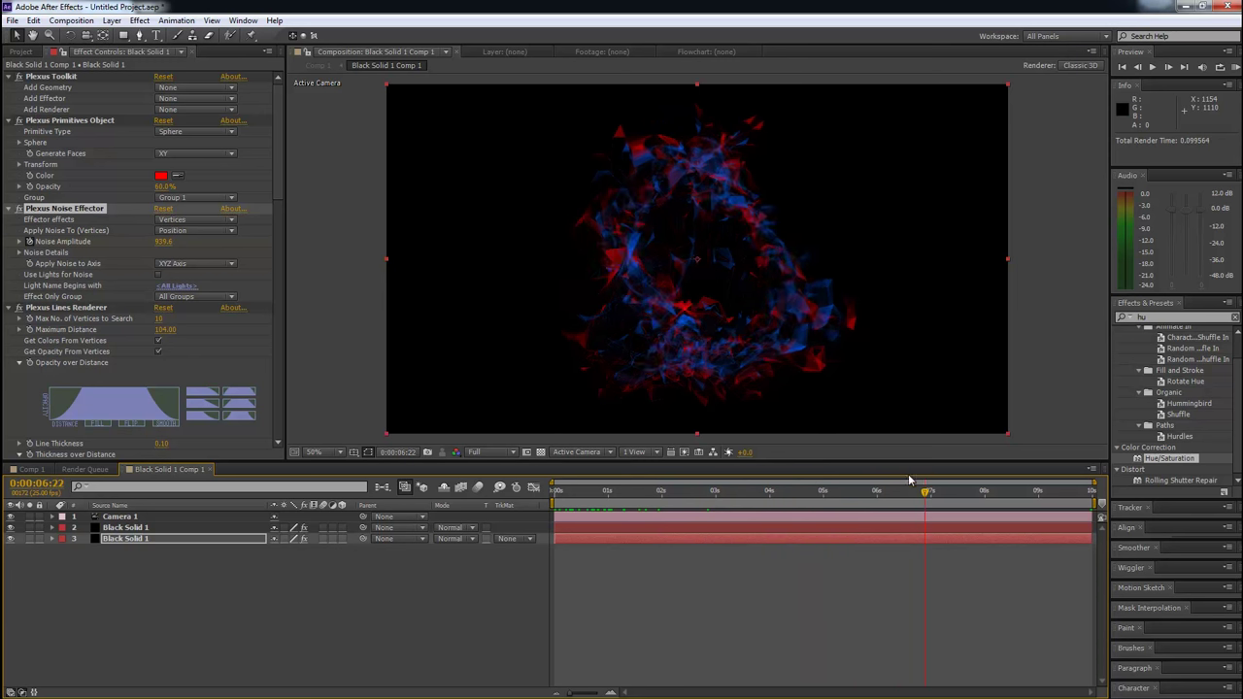
left_click(885, 530)
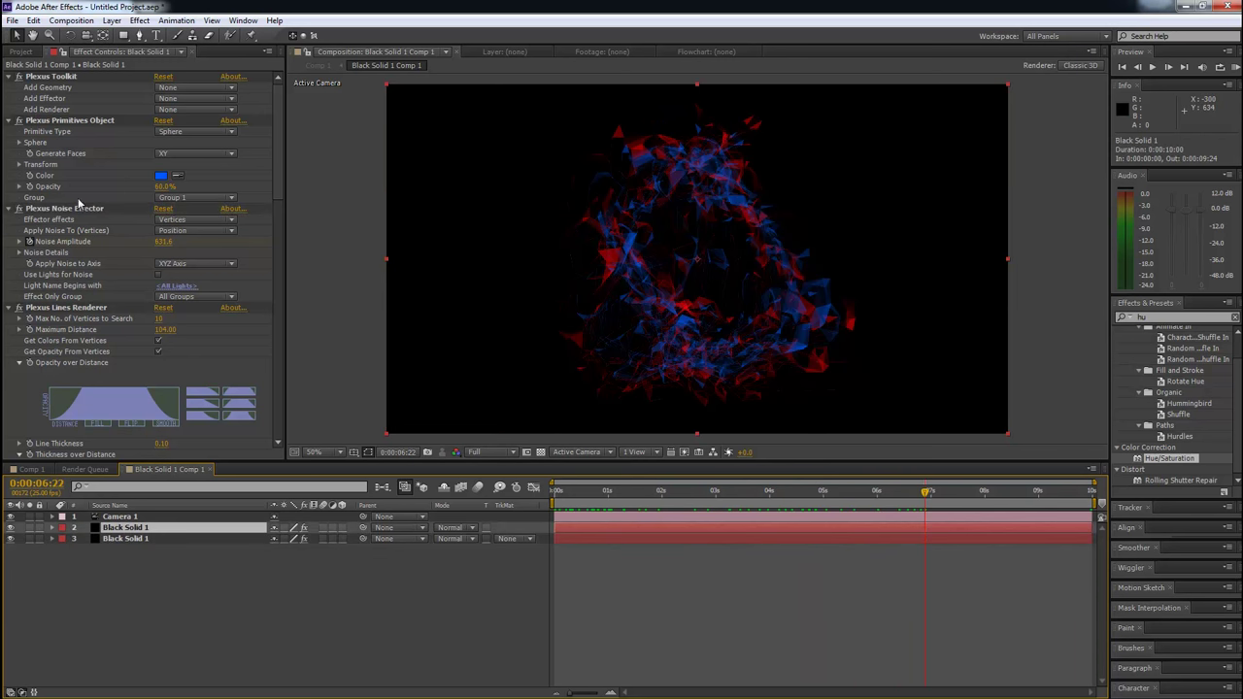
Set the blue layer's Sphere Slices to 43 and scrub the animation to 0:00:05:17
left_click(19, 143)
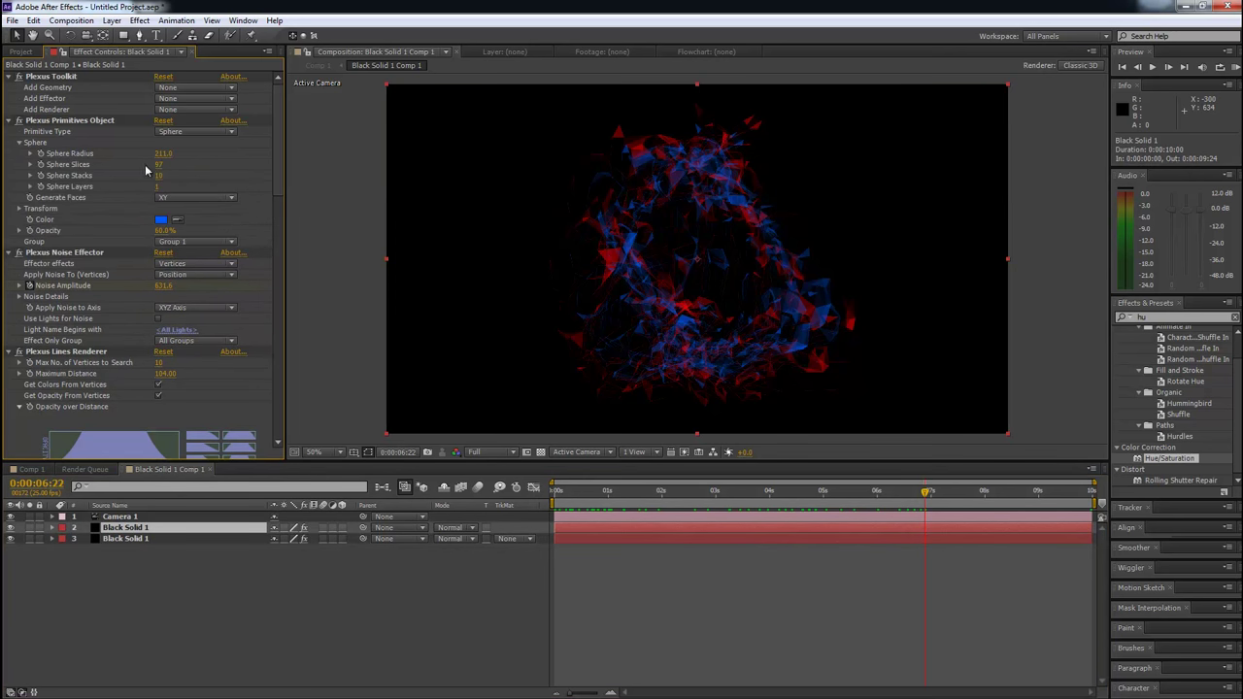
left_click_drag(158, 165, 129, 165)
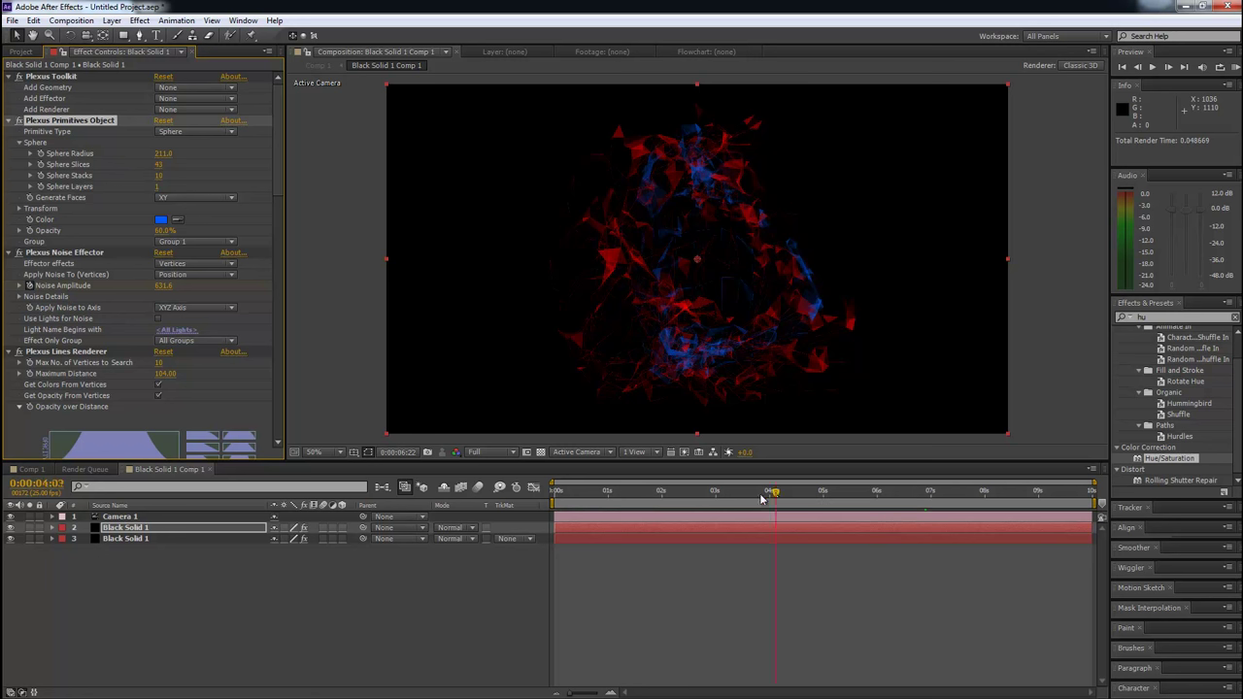
left_click(673, 492)
left_click_drag(670, 493, 962, 449)
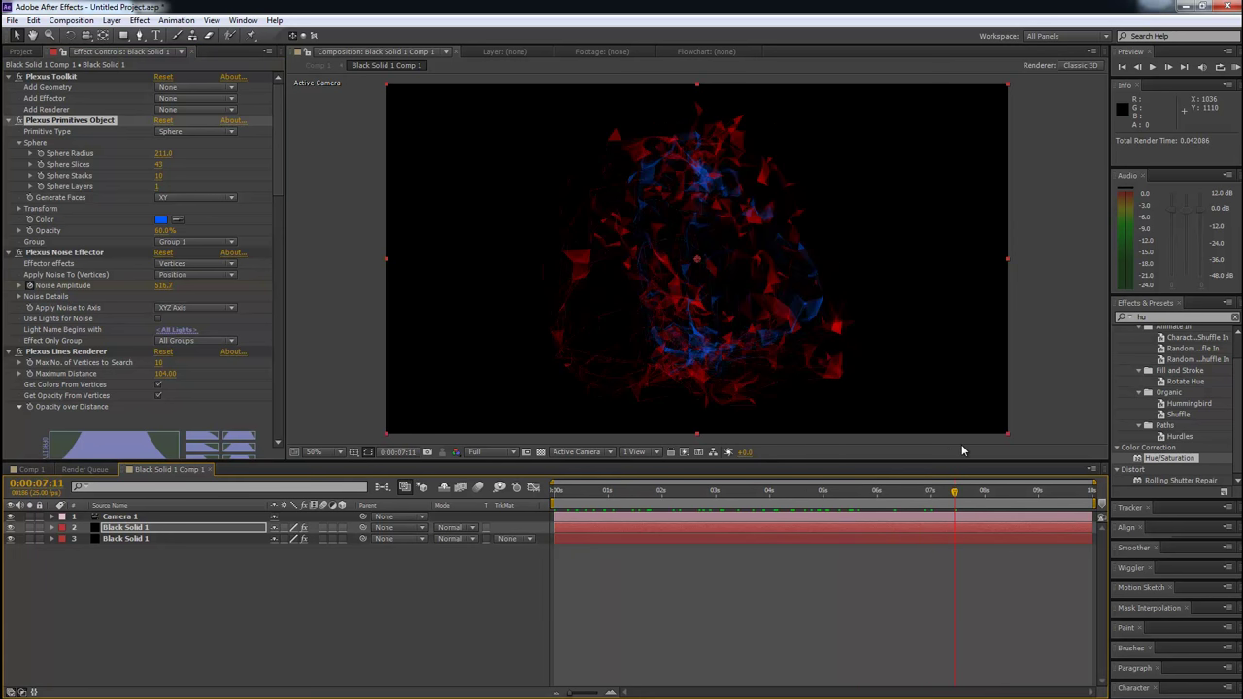
left_click_drag(955, 496, 861, 517)
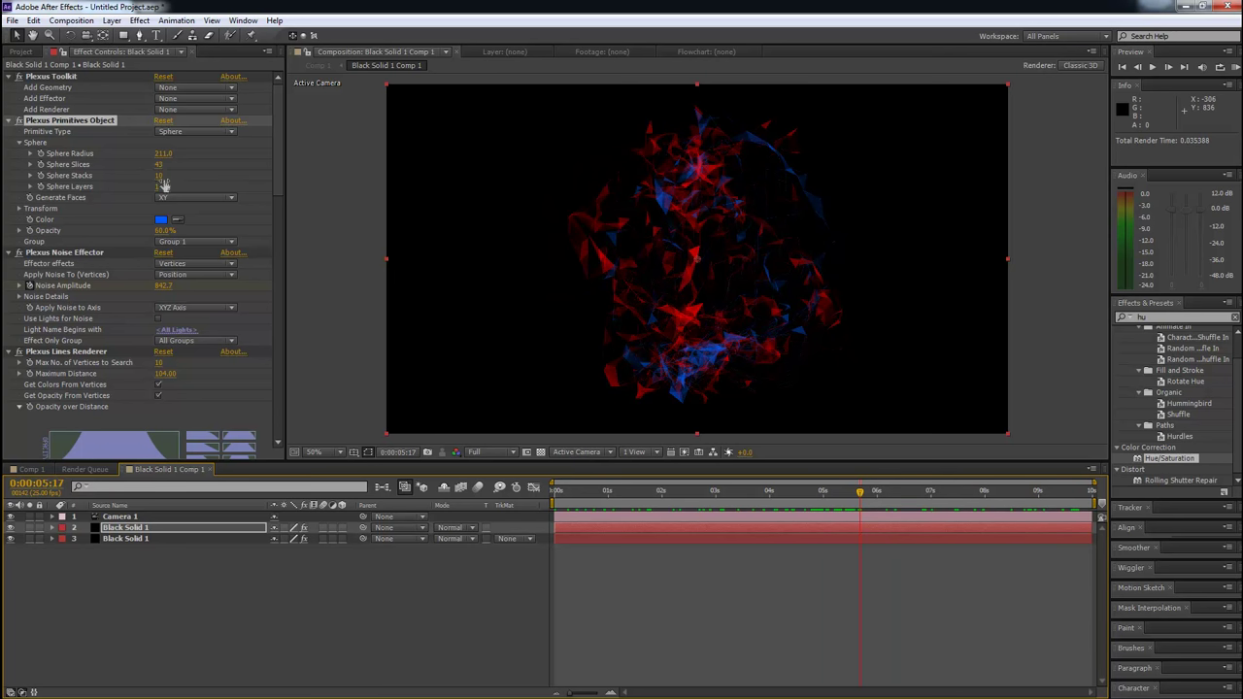
Set the blue layer's Sphere Stacks to 25 and scrub the animation to 0:00:01:11
mouse_move(172, 172)
left_mouse_down()
mouse_move(193, 168)
mouse_move(168, 174)
left_mouse_up()
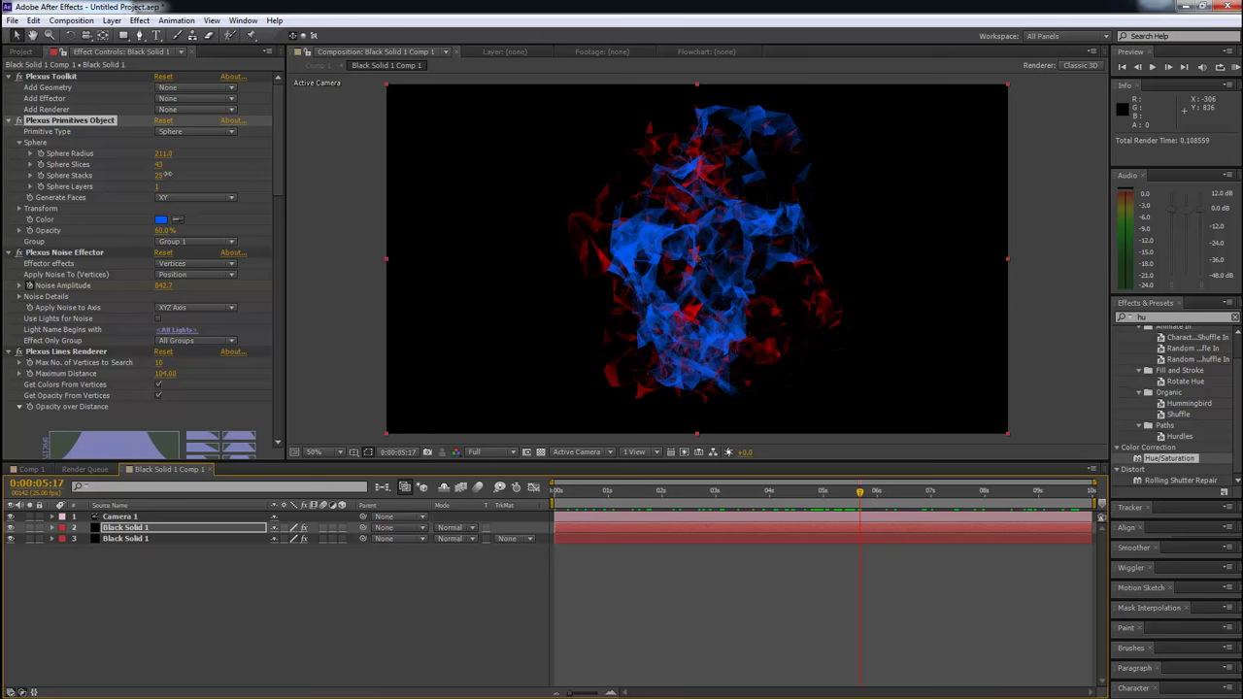
left_click(721, 551)
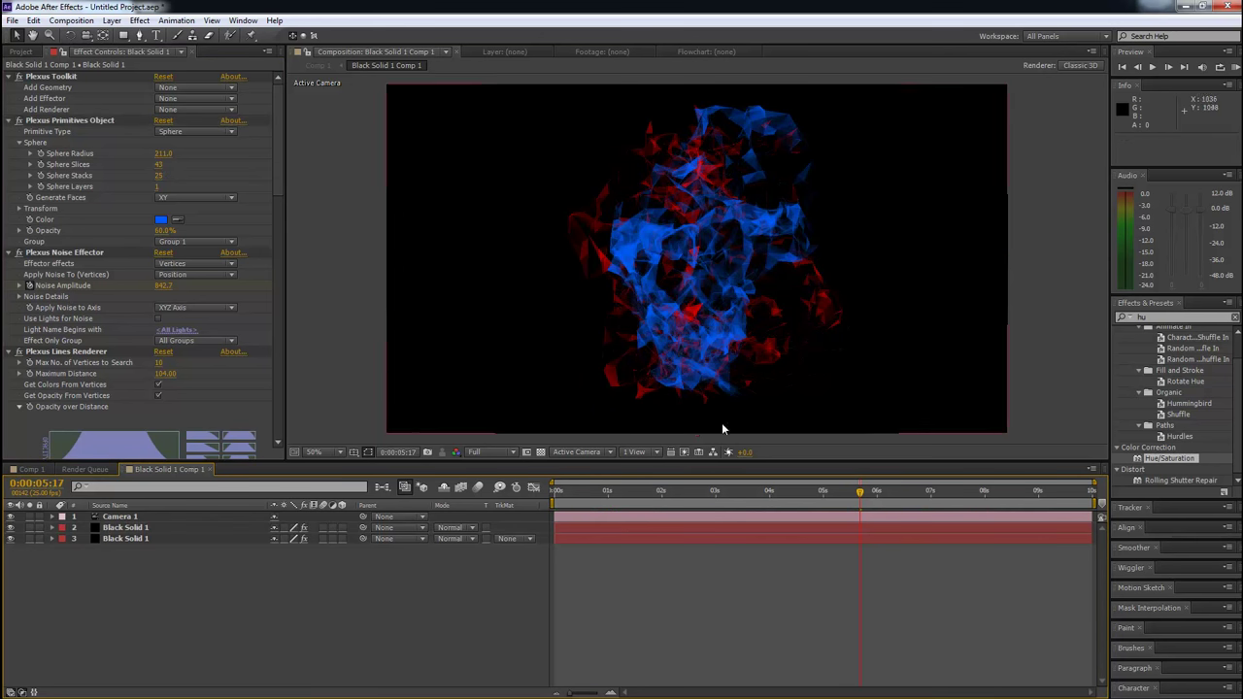
mouse_move(639, 496)
left_mouse_down()
mouse_move(573, 496)
mouse_move(632, 495)
left_mouse_up()
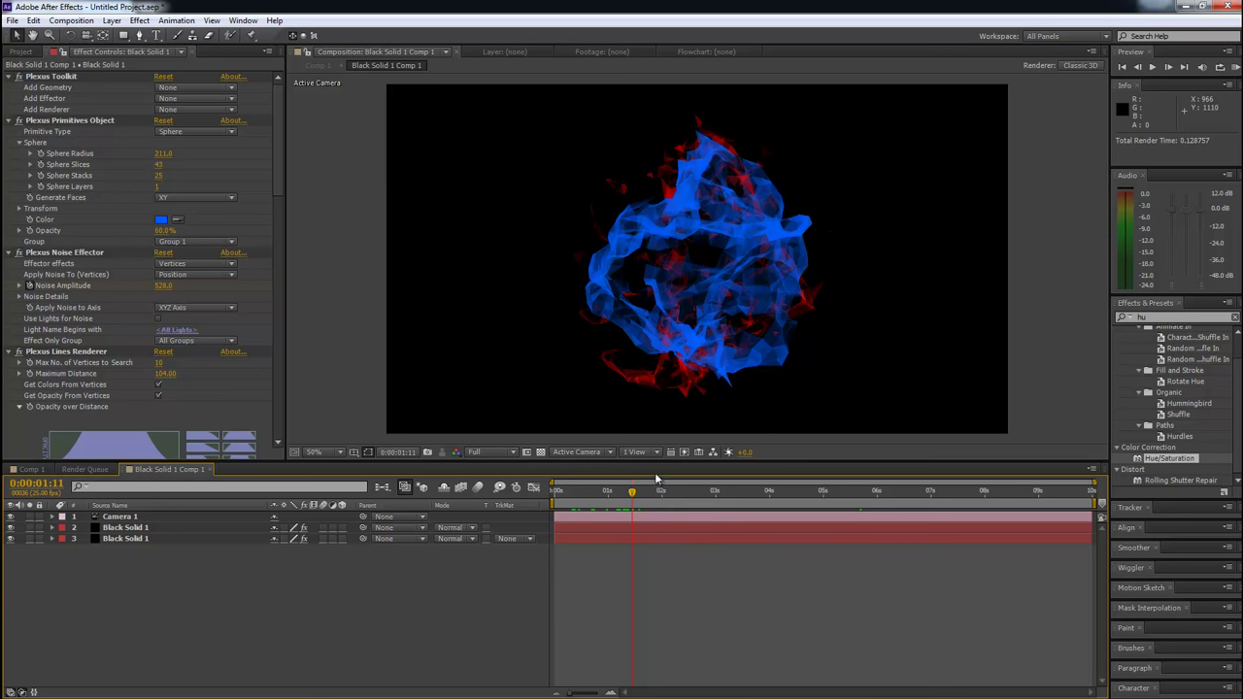
Redraw the Plexus Facets Renderer's Opacity over Distance graph on the blue layer as a low curve tapering off at the far end
scroll(151, 332, "down", 3)
scroll(151, 330, "down", 6)
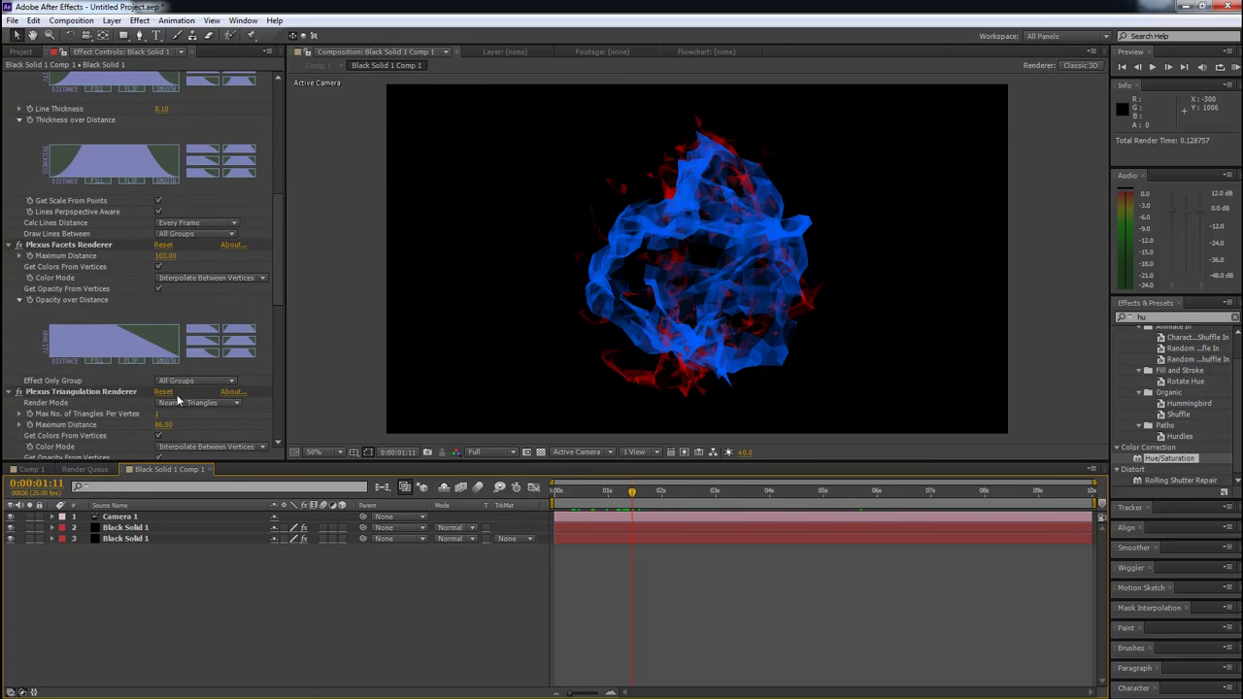
scroll(165, 315, "down", 4)
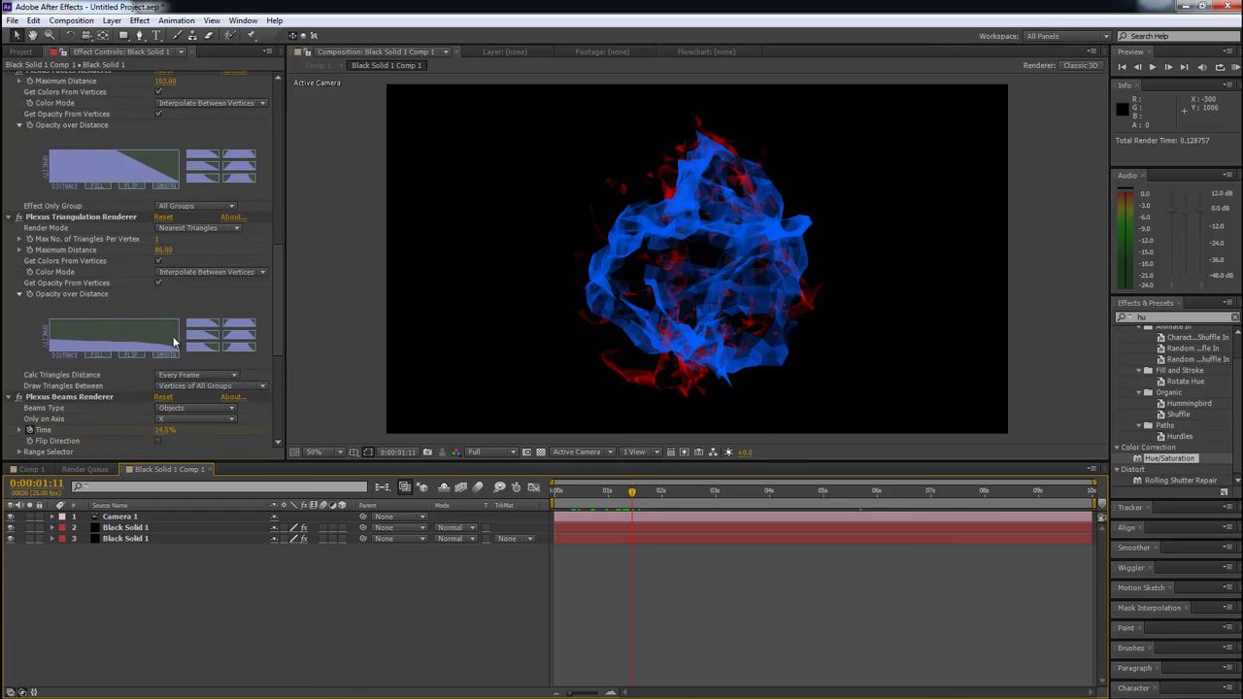
scroll(87, 307, "down", 2)
scroll(96, 350, "up", 4)
scroll(123, 231, "up", 3)
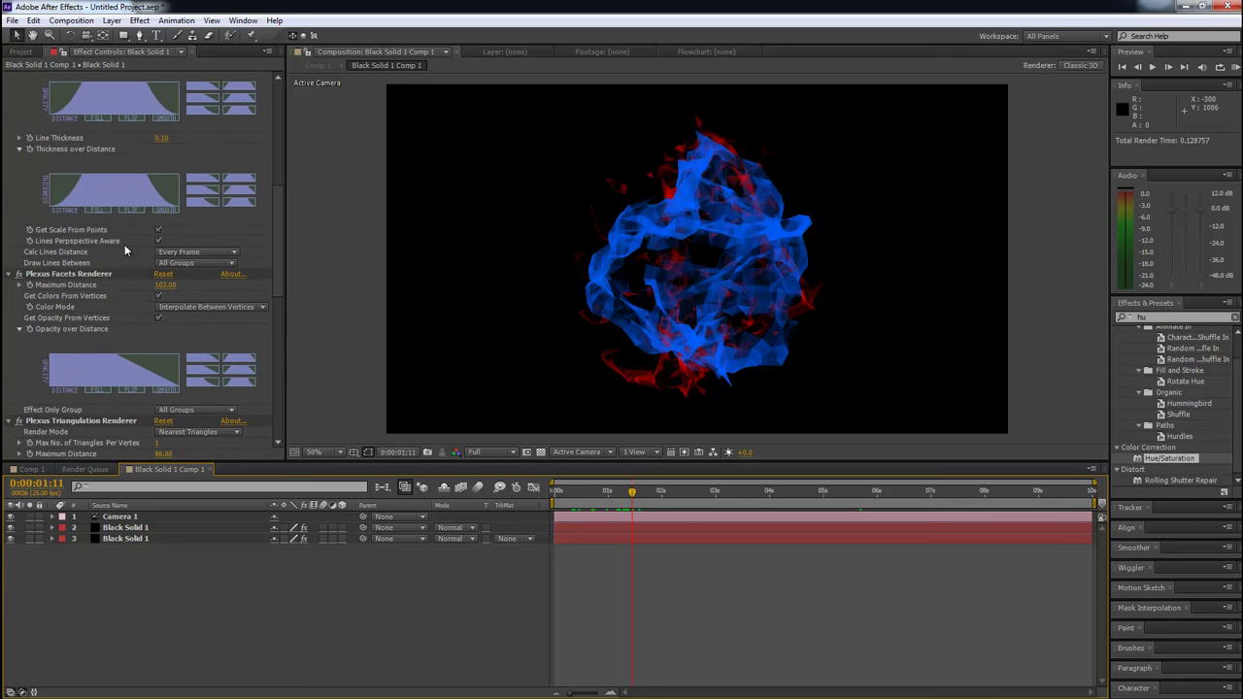
mouse_move(47, 372)
left_mouse_down()
mouse_move(162, 375)
mouse_move(194, 401)
mouse_move(115, 373)
mouse_move(200, 393)
left_mouse_up()
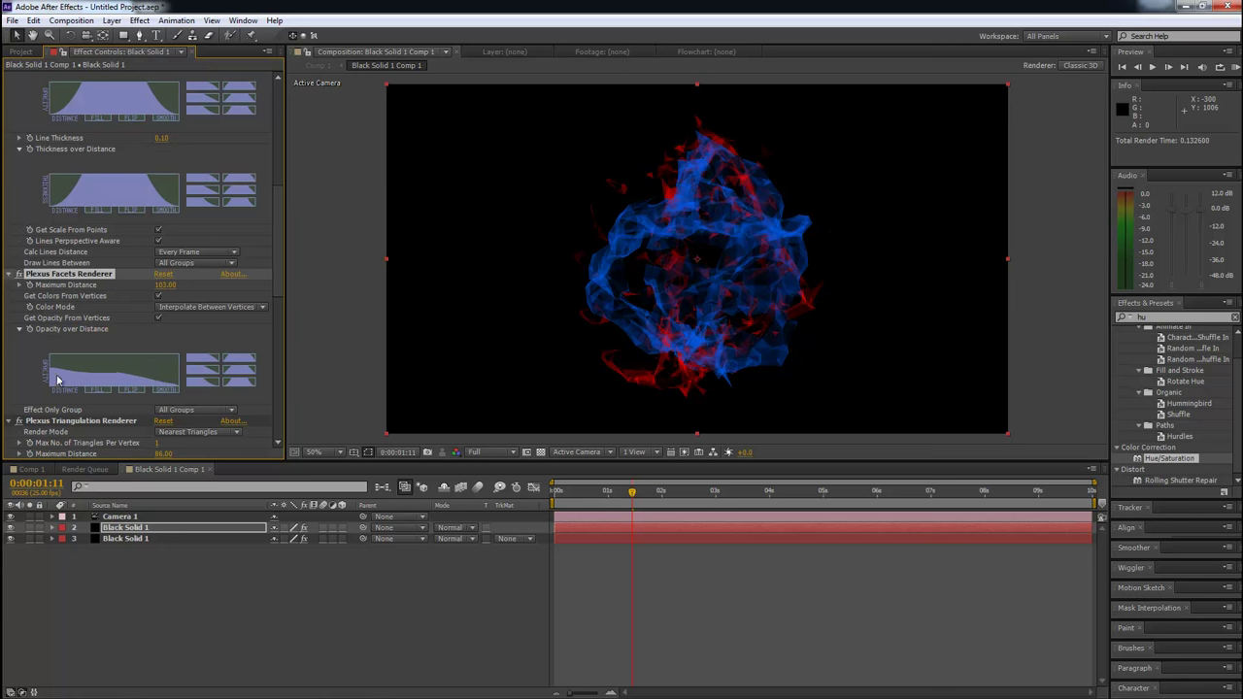
left_click_drag(50, 378, 165, 381)
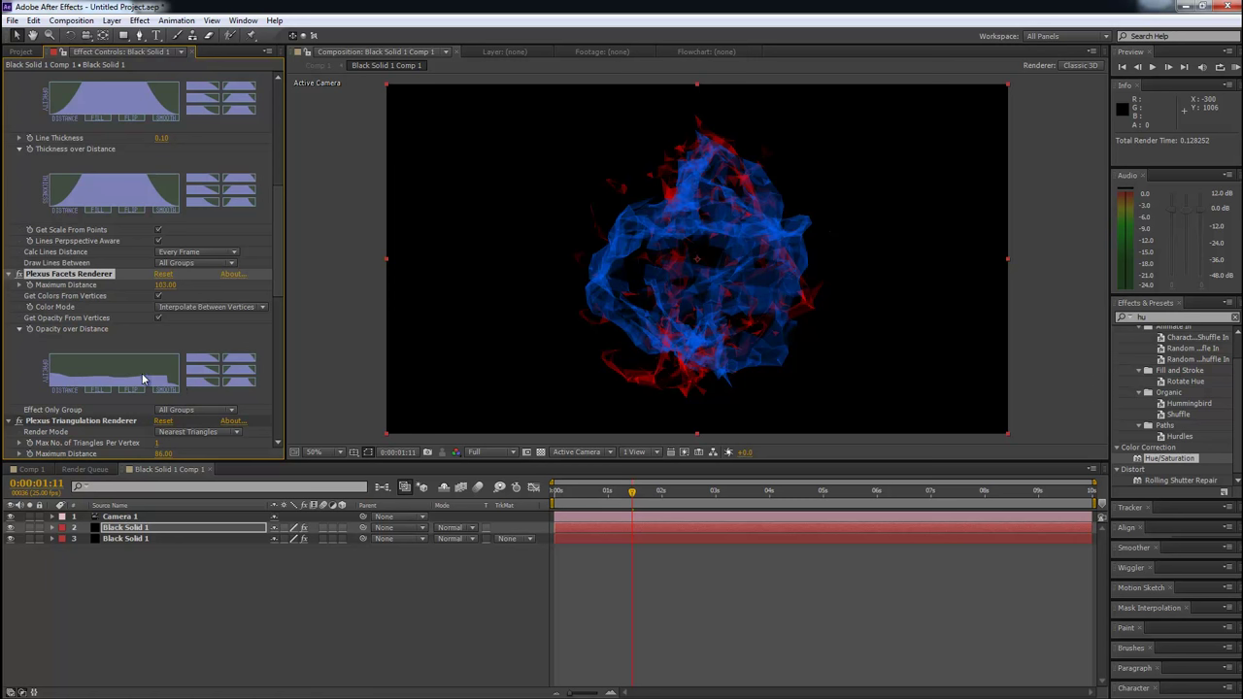
left_click_drag(141, 377, 180, 391)
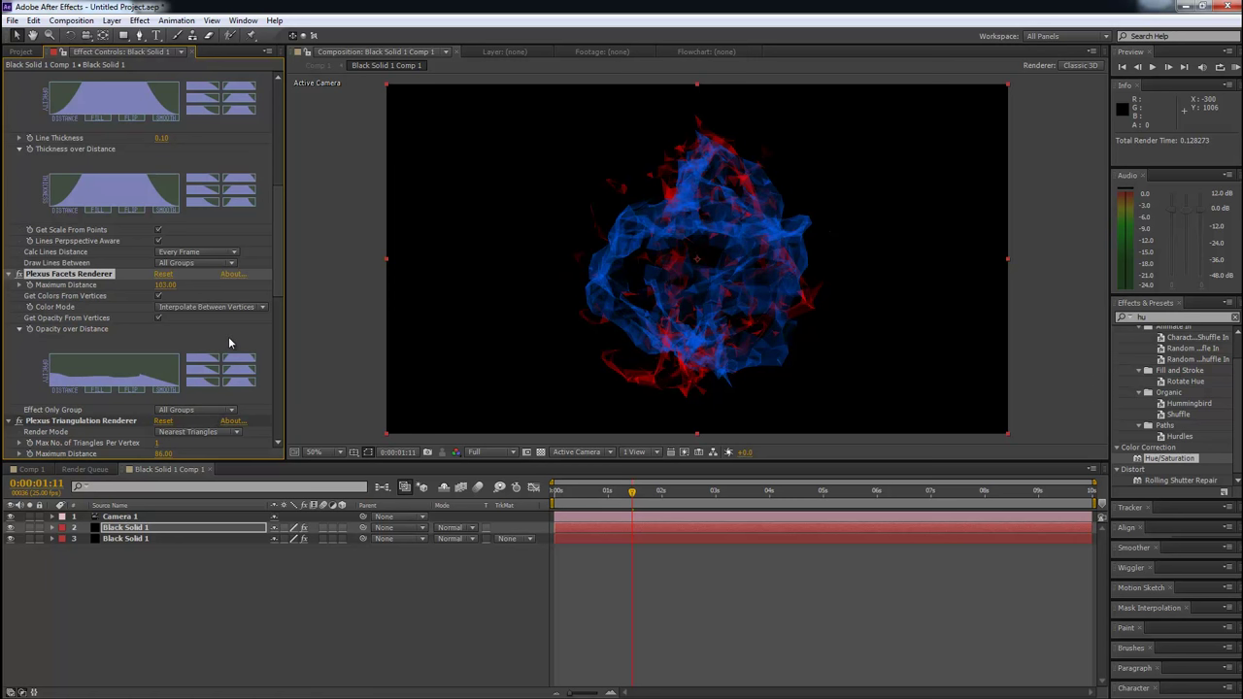
scroll(230, 342, "down", 1)
scroll(230, 342, "down", 2)
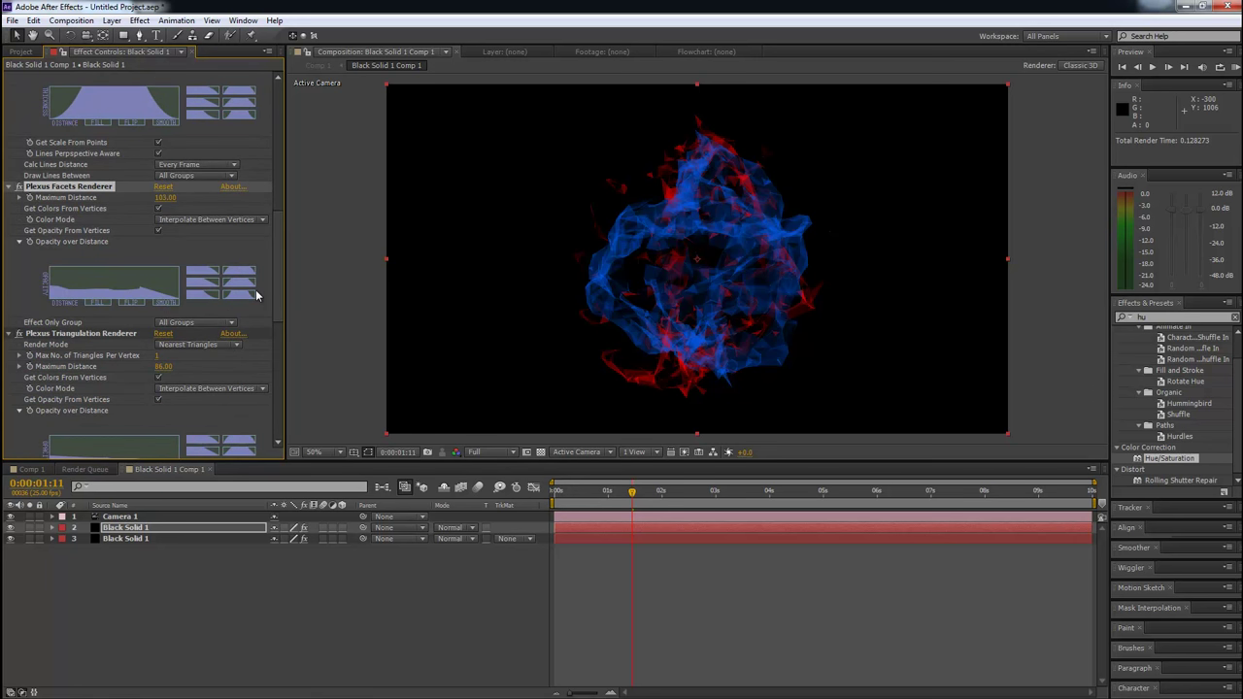
Set the blue layer's Plexus Primitives Object Opacity to 30% and scrub the animation to 0:00:03:12
left_click(553, 493)
left_click_drag(553, 493, 622, 493)
scroll(150, 167, "up", 4)
scroll(151, 167, "up", 10)
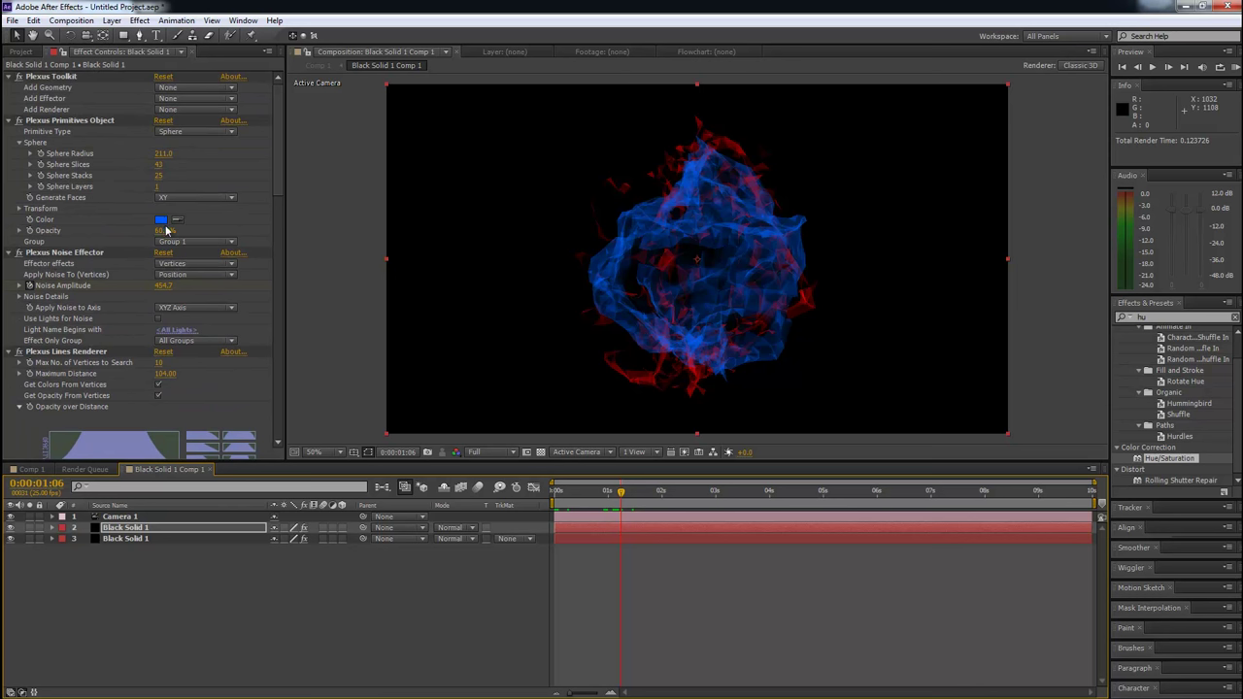
left_click_drag(166, 230, 148, 231)
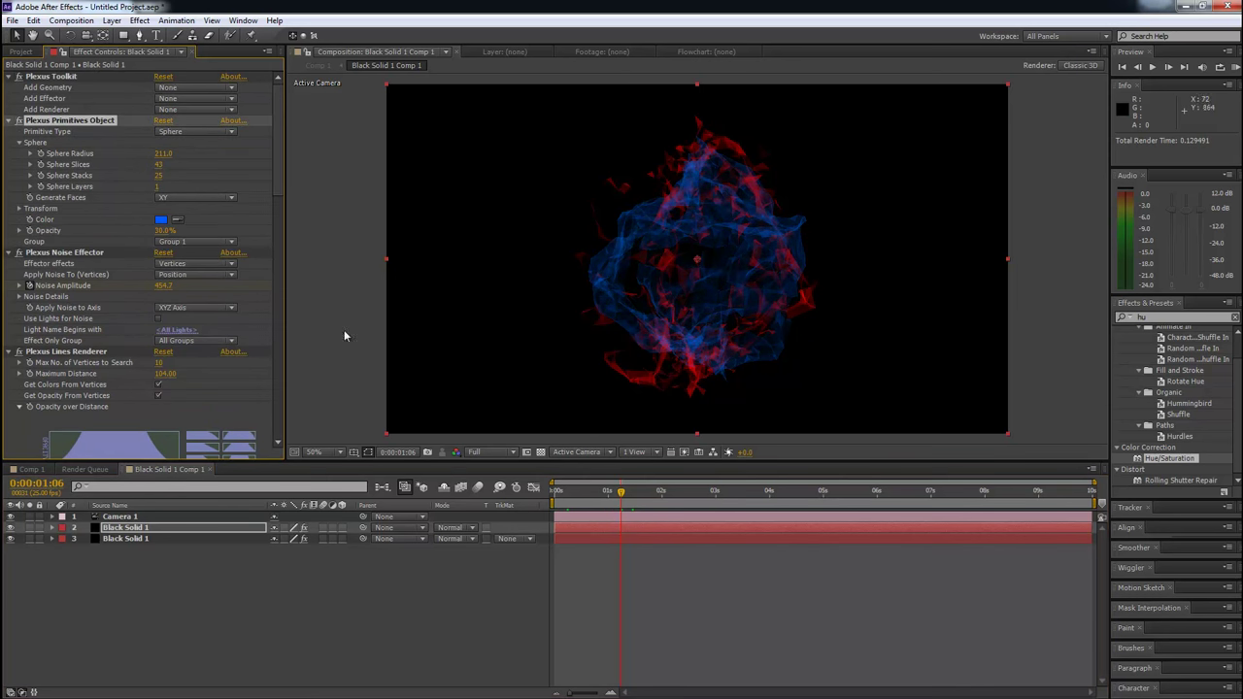
left_click(700, 586)
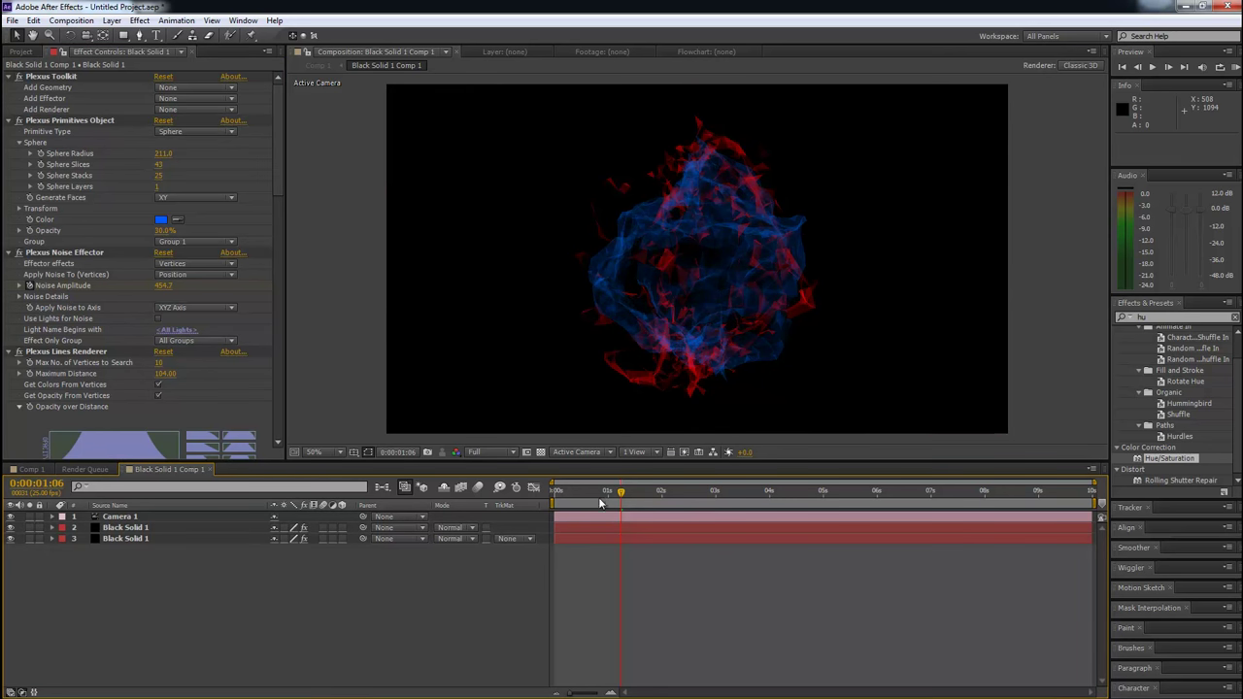
left_click_drag(597, 490, 744, 483)
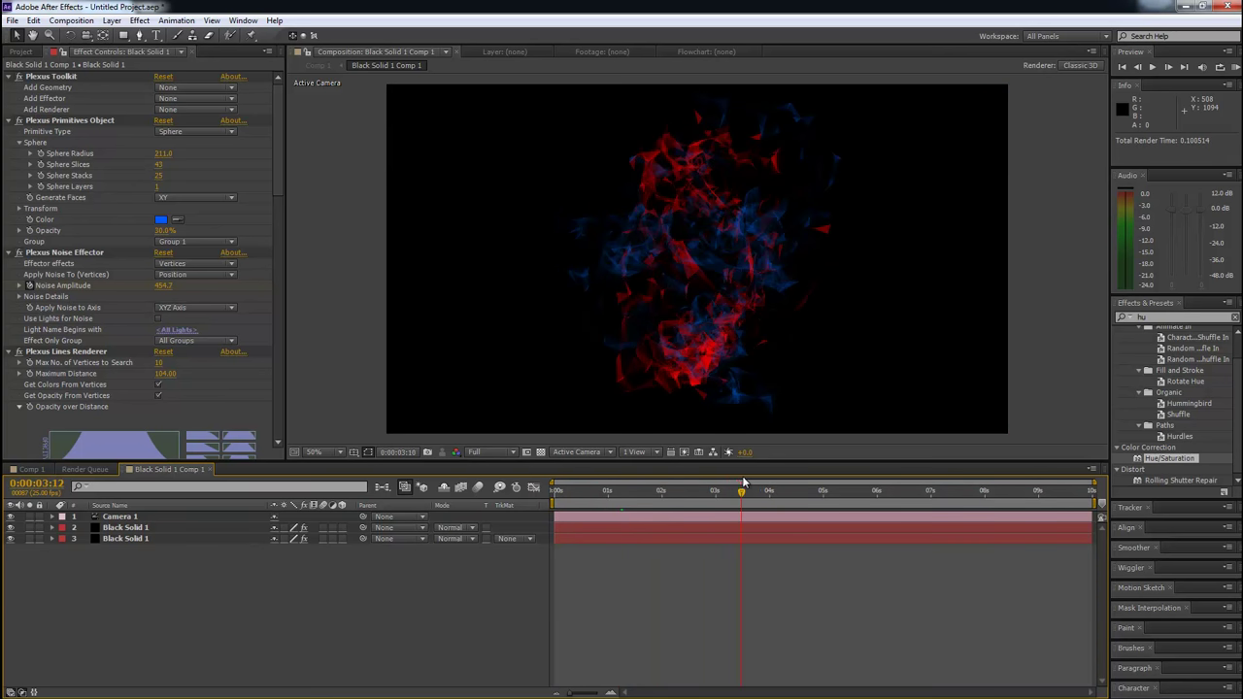
Open Comp 1, try to move the Black Solid 1 Comp 1 layer in the frame, and undo the move
left_click(43, 470)
left_click(715, 546)
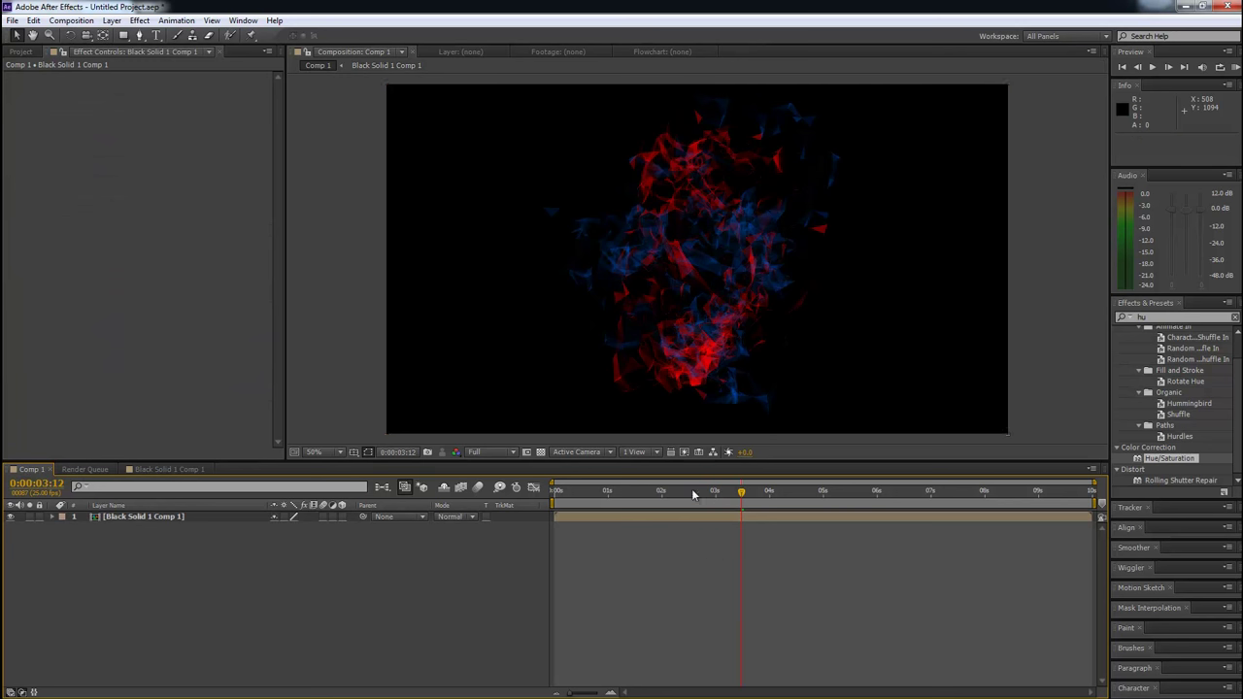
left_click_drag(747, 333, 718, 351)
key("ctrl+z")
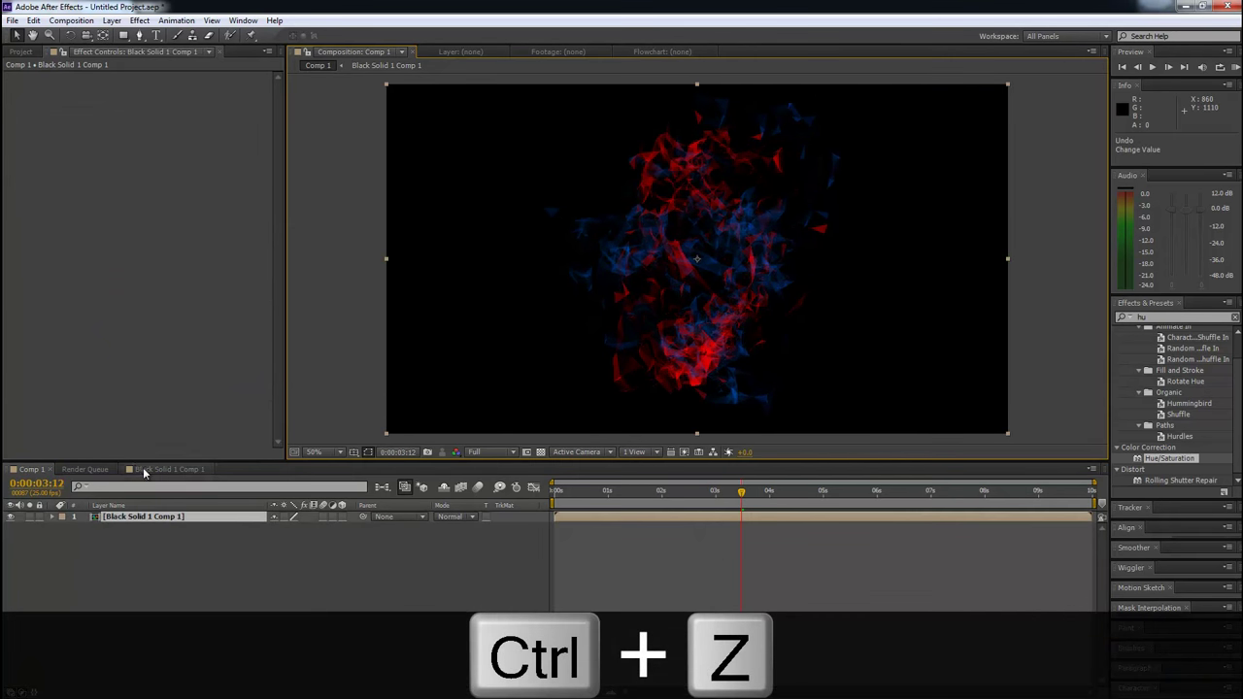
left_click(147, 468)
left_click(44, 467)
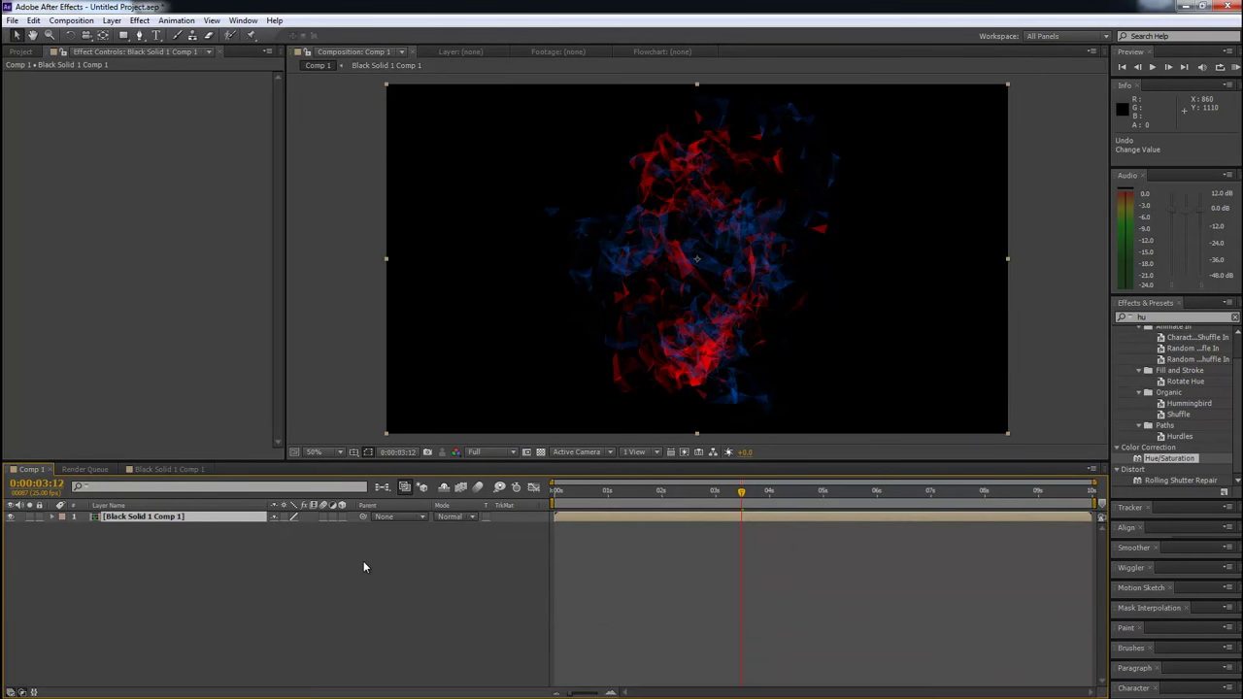
Scrub through the Black Solid 1 Comp 1 animation from the start, ending at 0:00:05:14
left_click(176, 470)
left_click(554, 491)
left_click_drag(550, 498, 1070, 526)
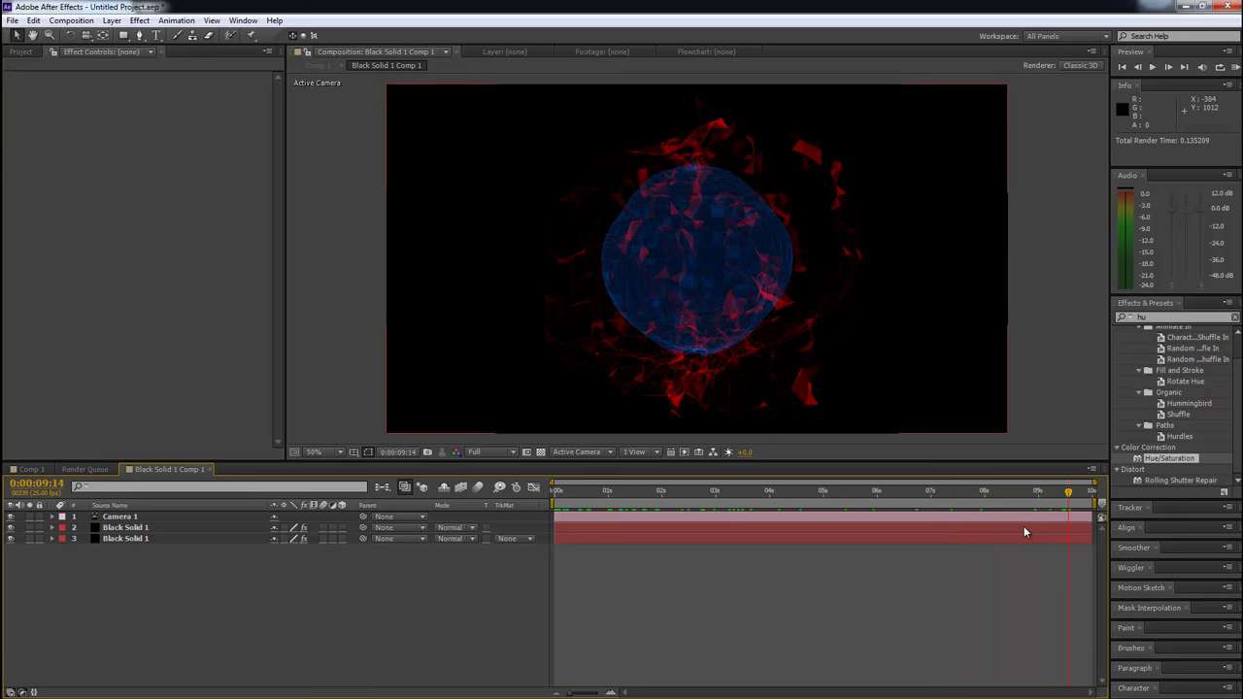
left_click_drag(987, 515, 854, 513)
Return to Comp 1, play a RAM preview of the full animation, and stop playback
left_click(29, 469)
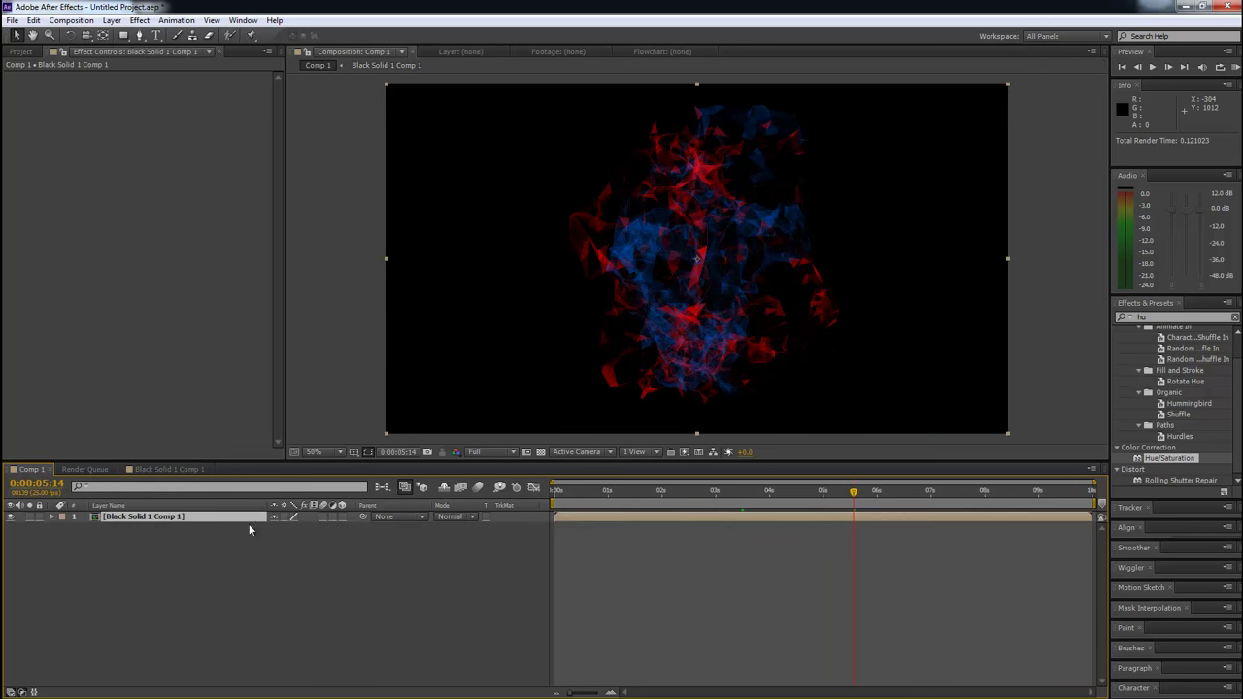
left_click(651, 608)
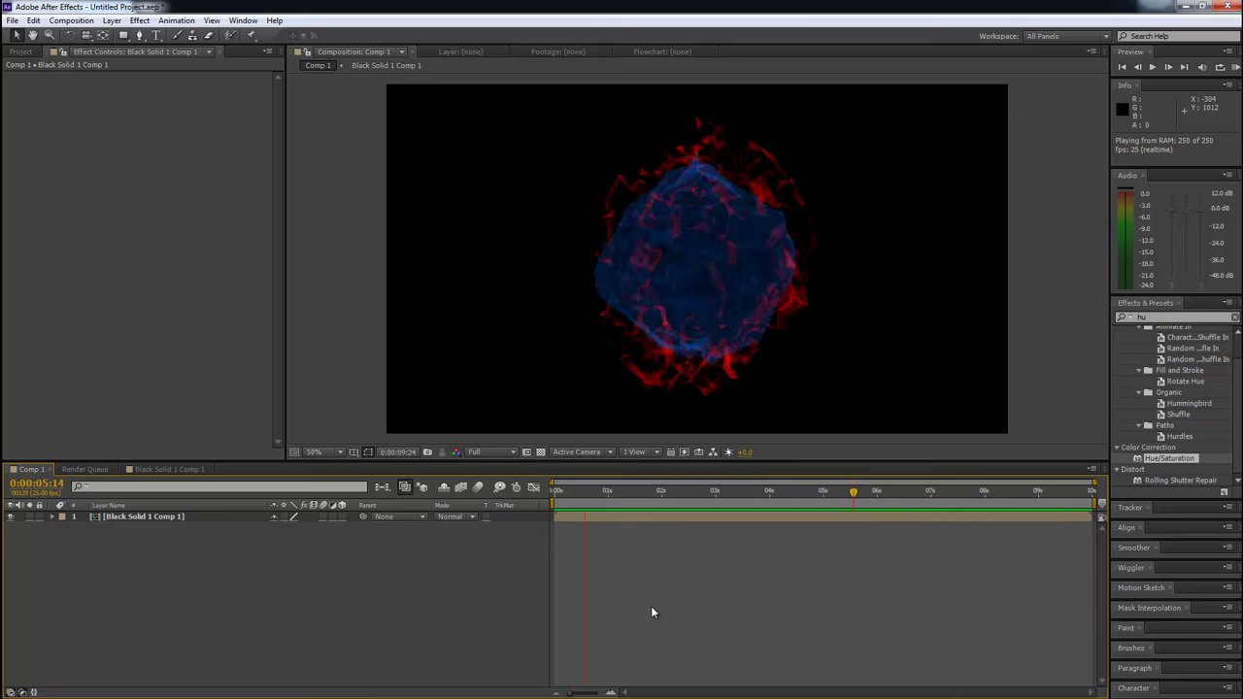
key("space")
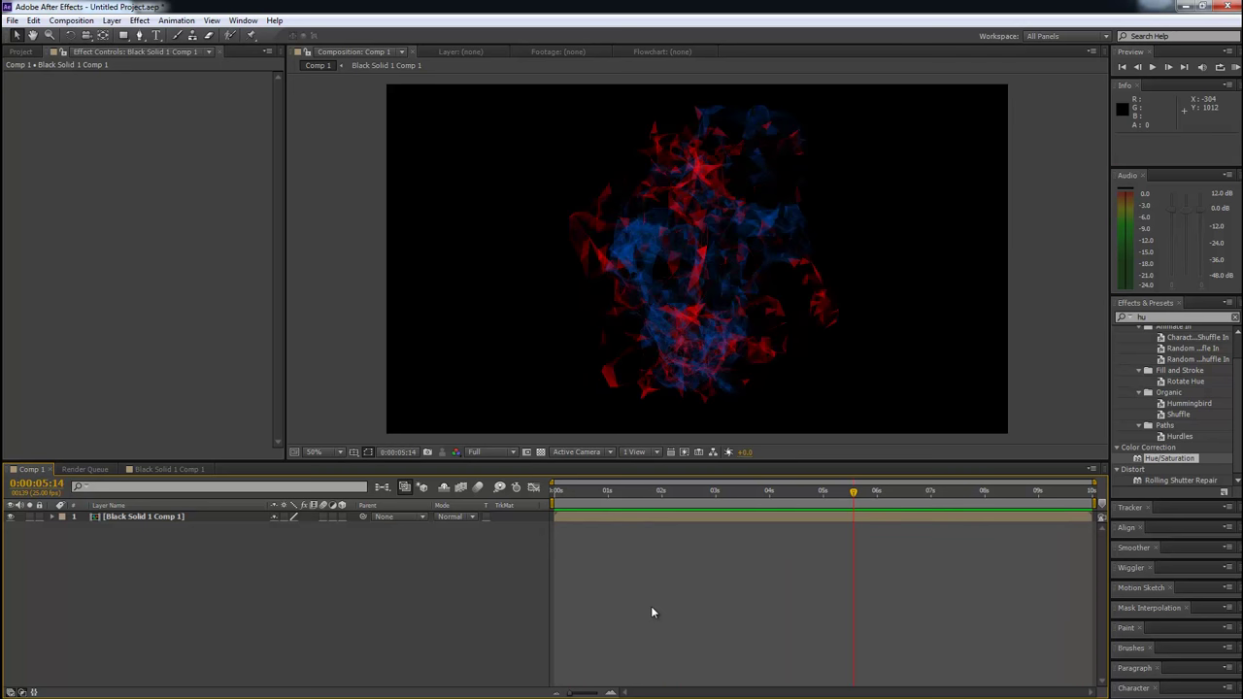